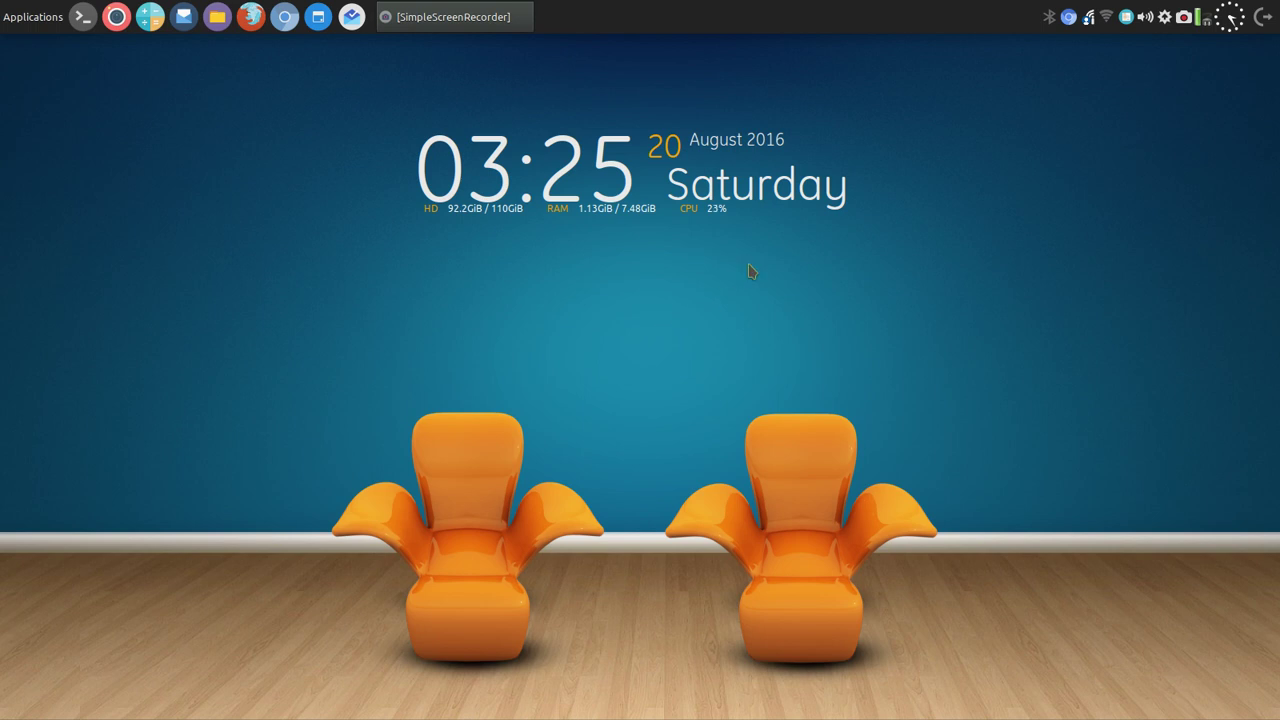
Show the Manjaro tweak notes from the Notes tray icon, then launch Chromium on Google.
left_click(1127, 24)
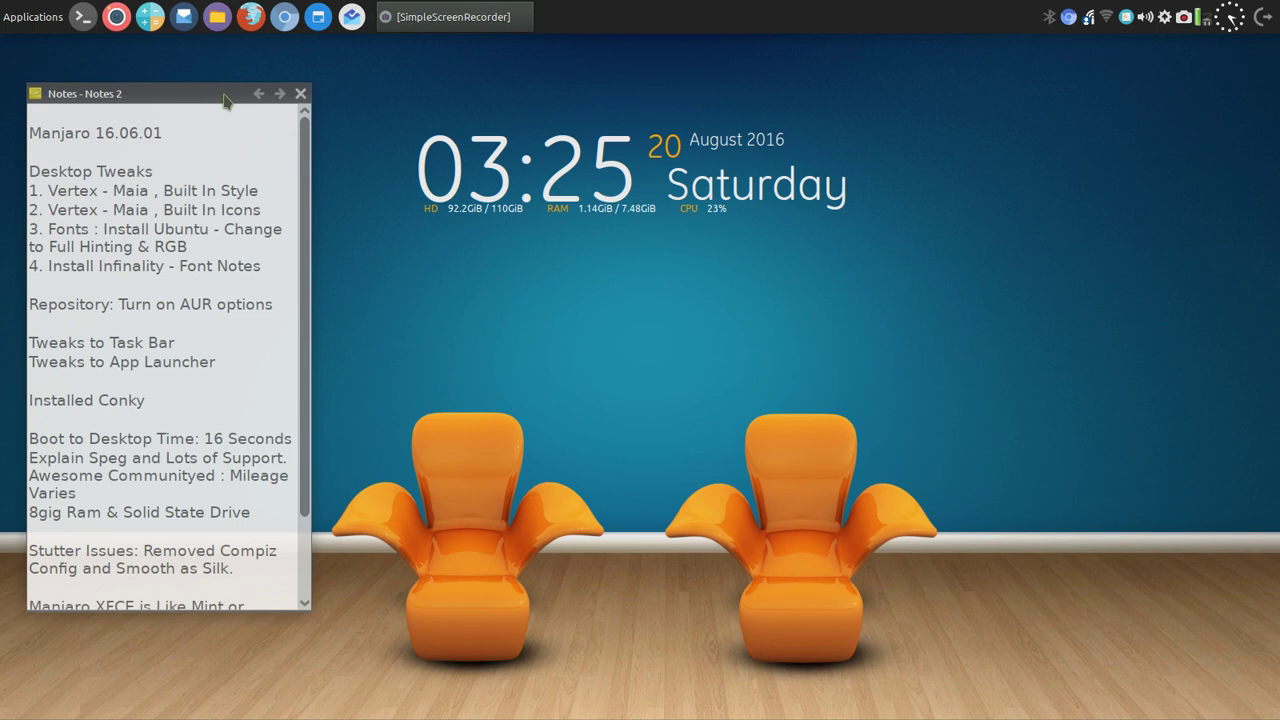
left_click(300, 93)
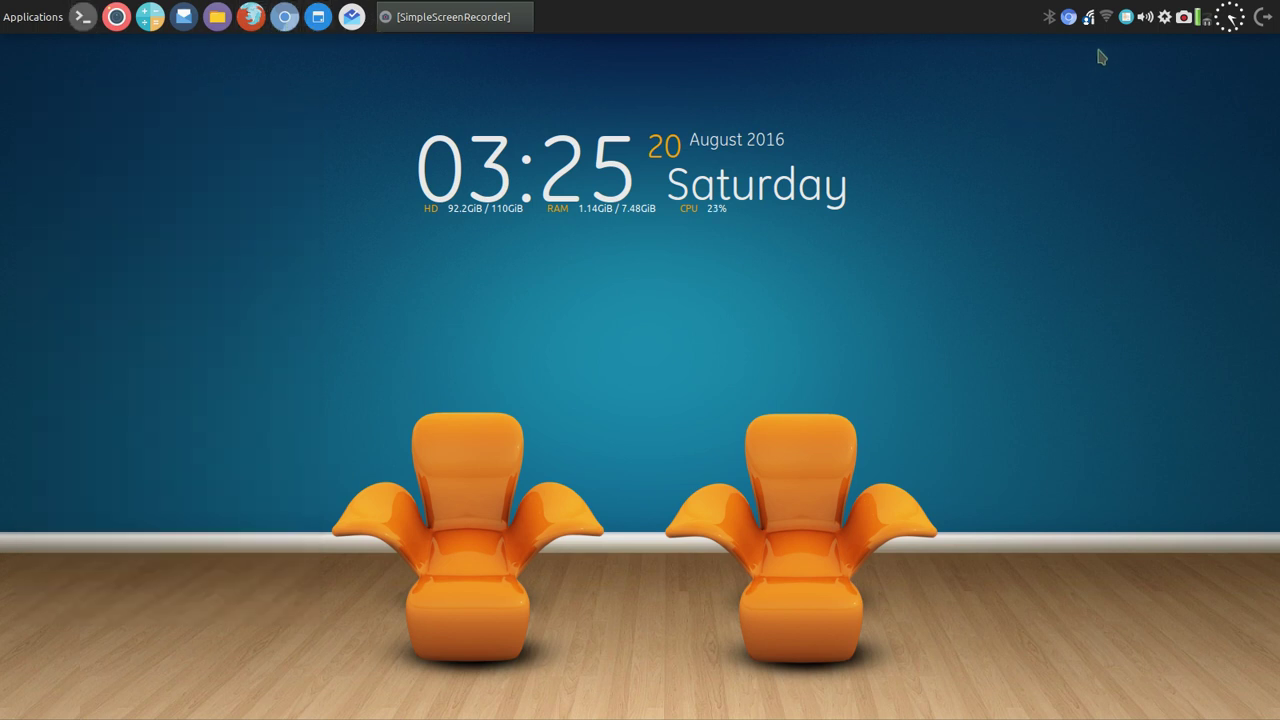
left_click(1126, 18)
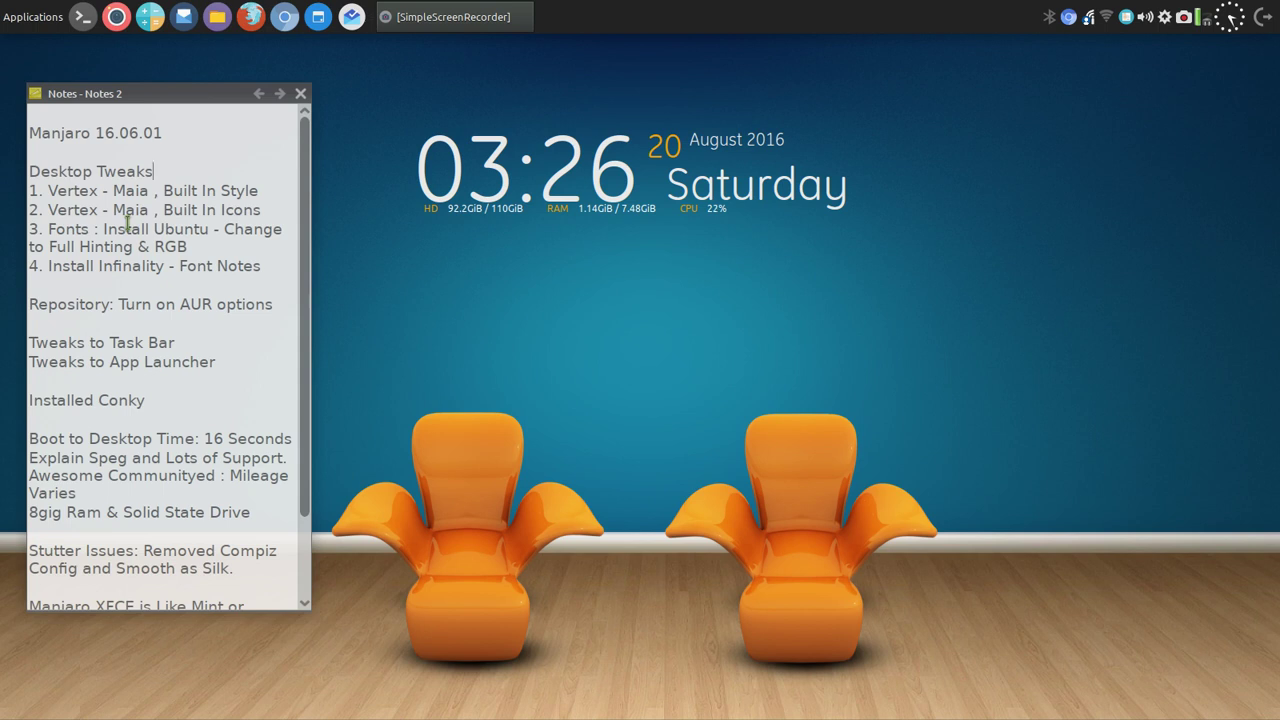
left_click(284, 17)
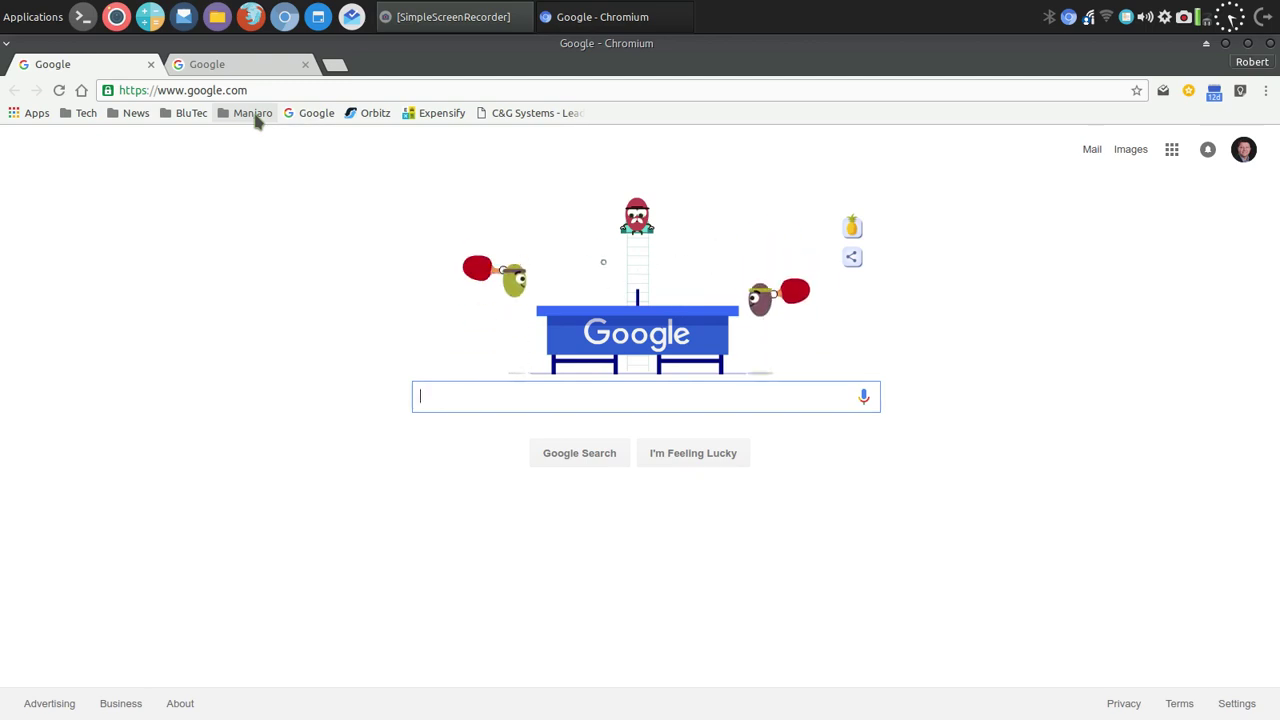
Open the 'How to improve font rendering' bookmark in the Manjaro folder and read the article.
left_click(254, 116)
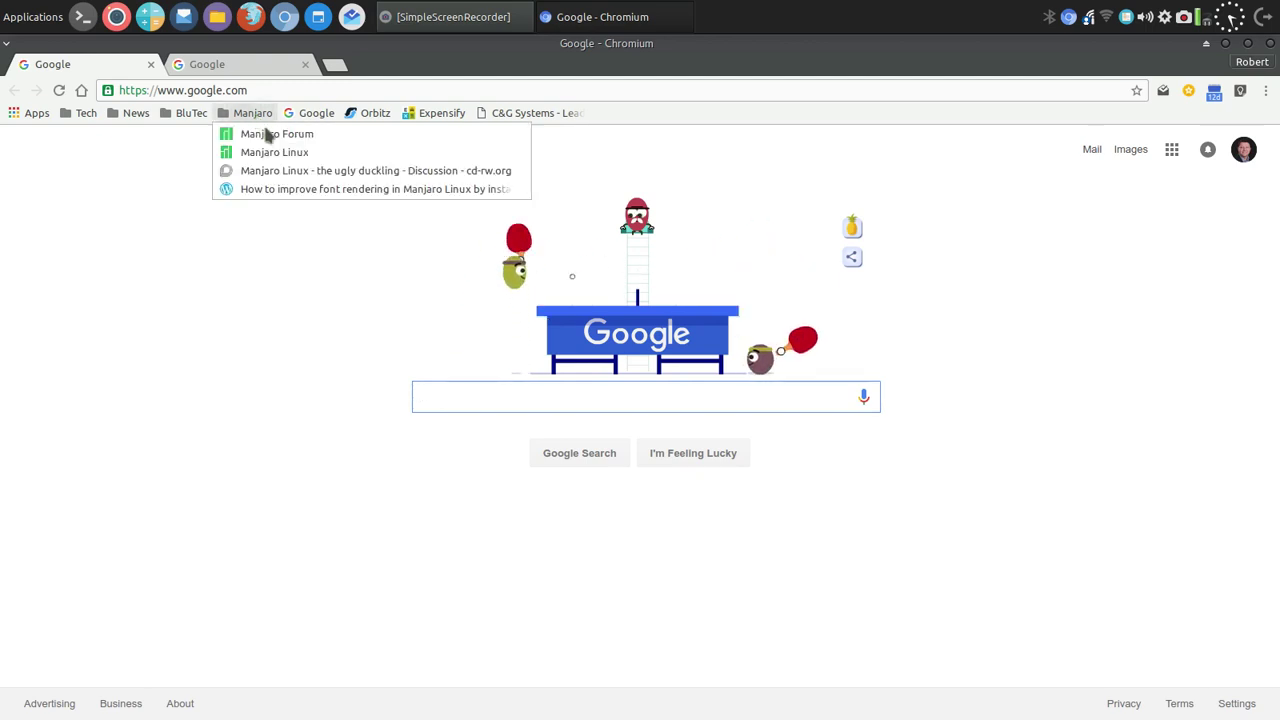
left_click(297, 190)
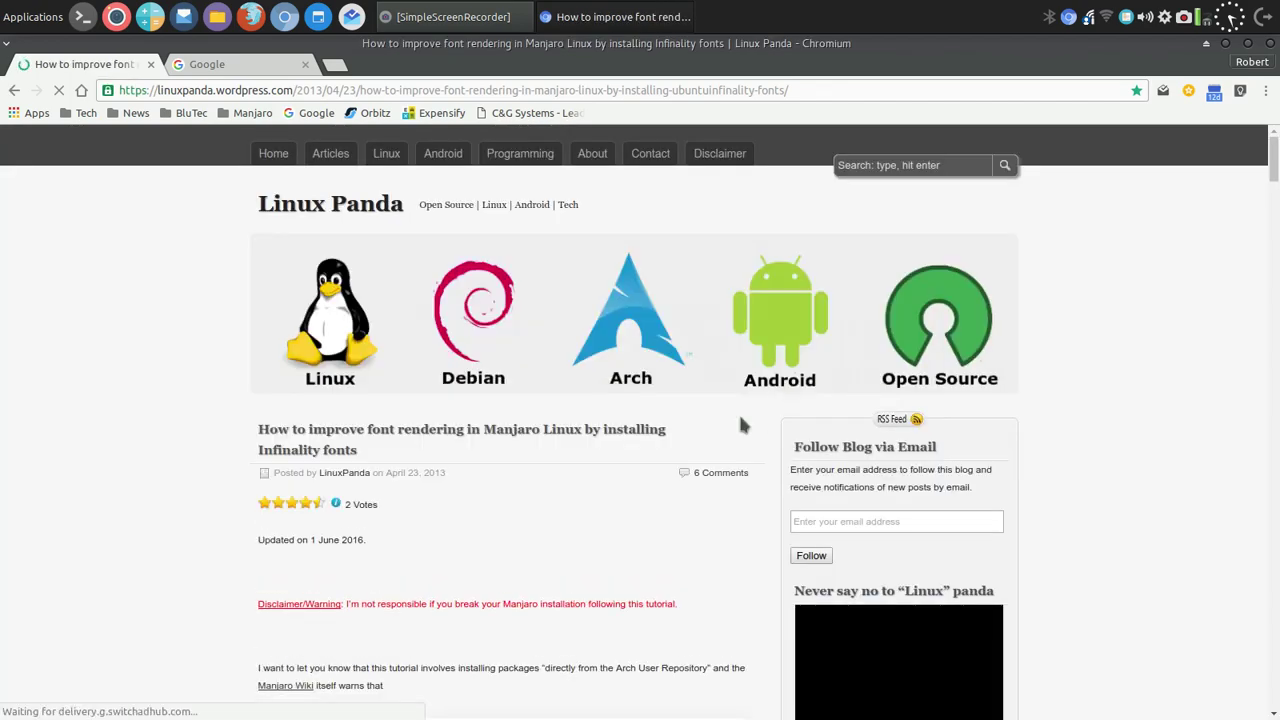
scroll(740, 418, "down", 5)
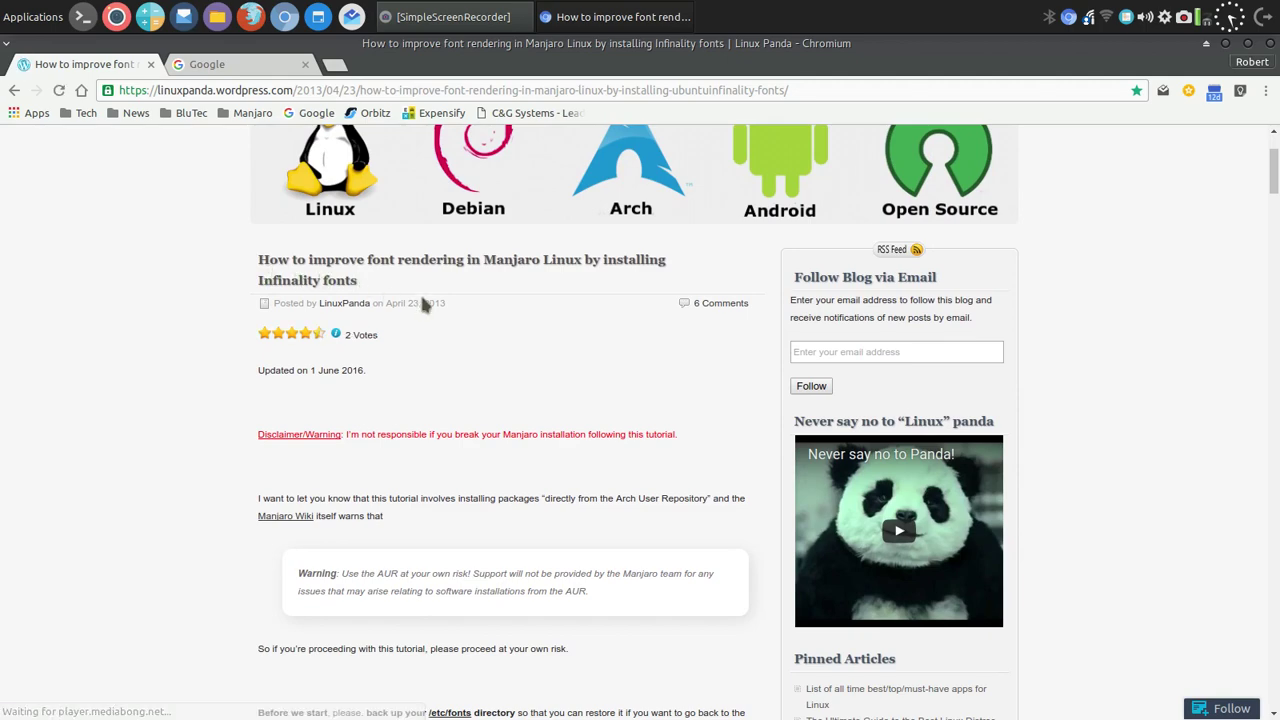
scroll(547, 357, "down", 5)
scroll(634, 364, "down", 3)
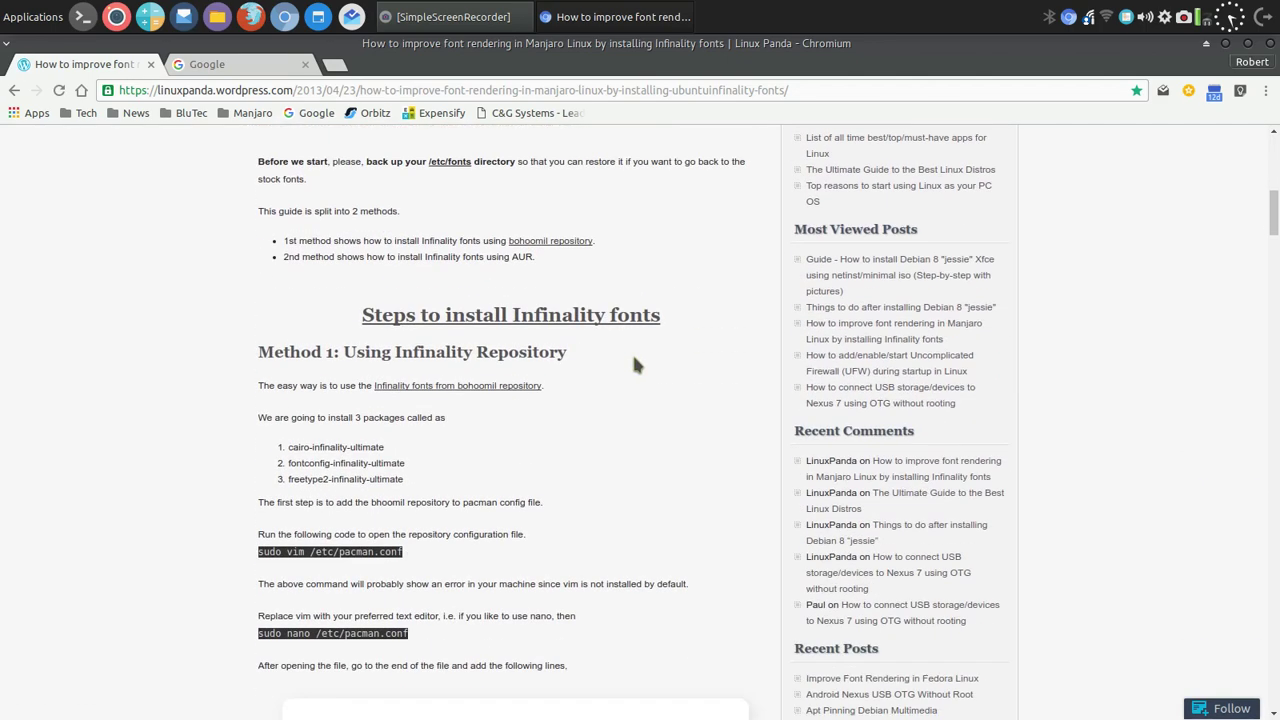
scroll(633, 365, "down", 4)
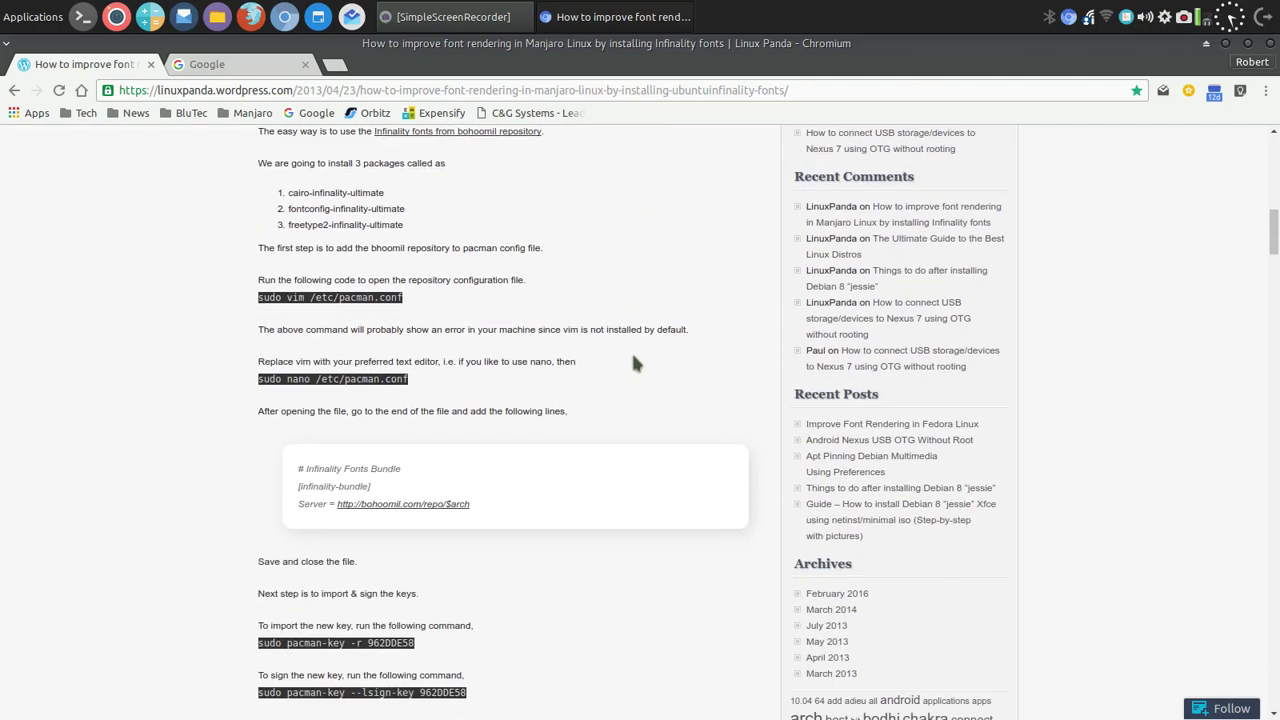
scroll(633, 364, "down", 8)
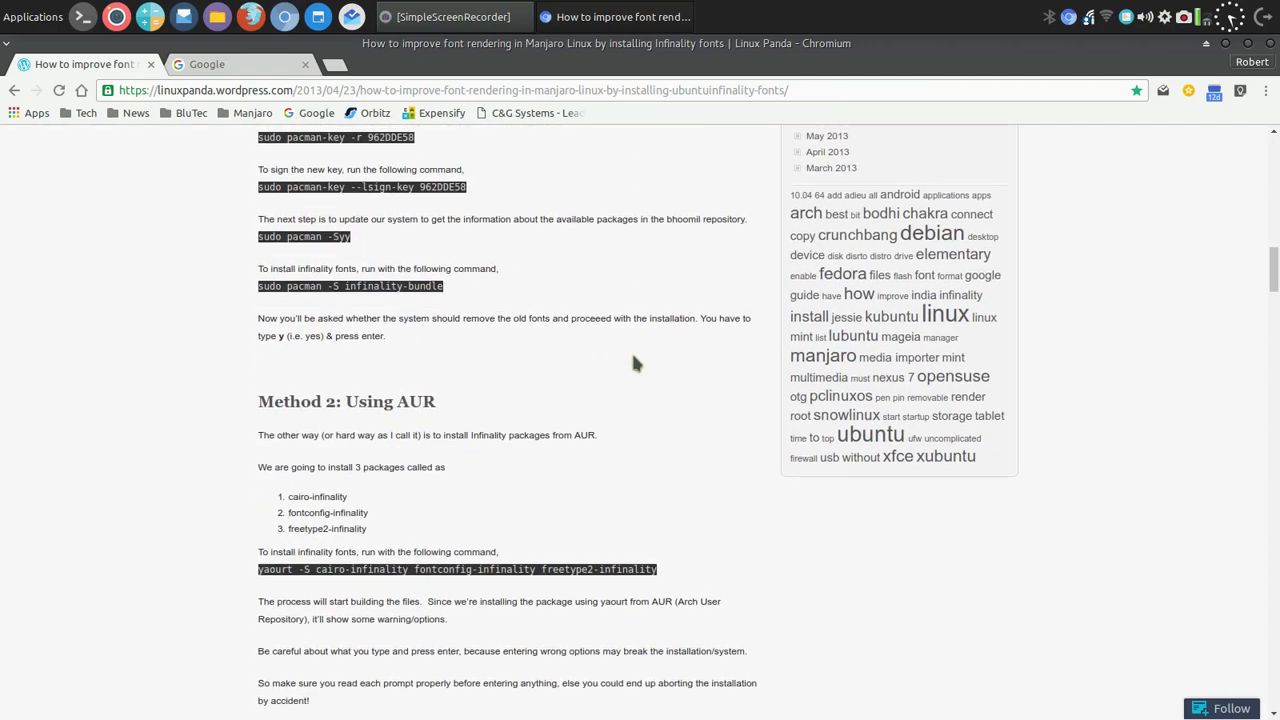
scroll(631, 364, "up", 20)
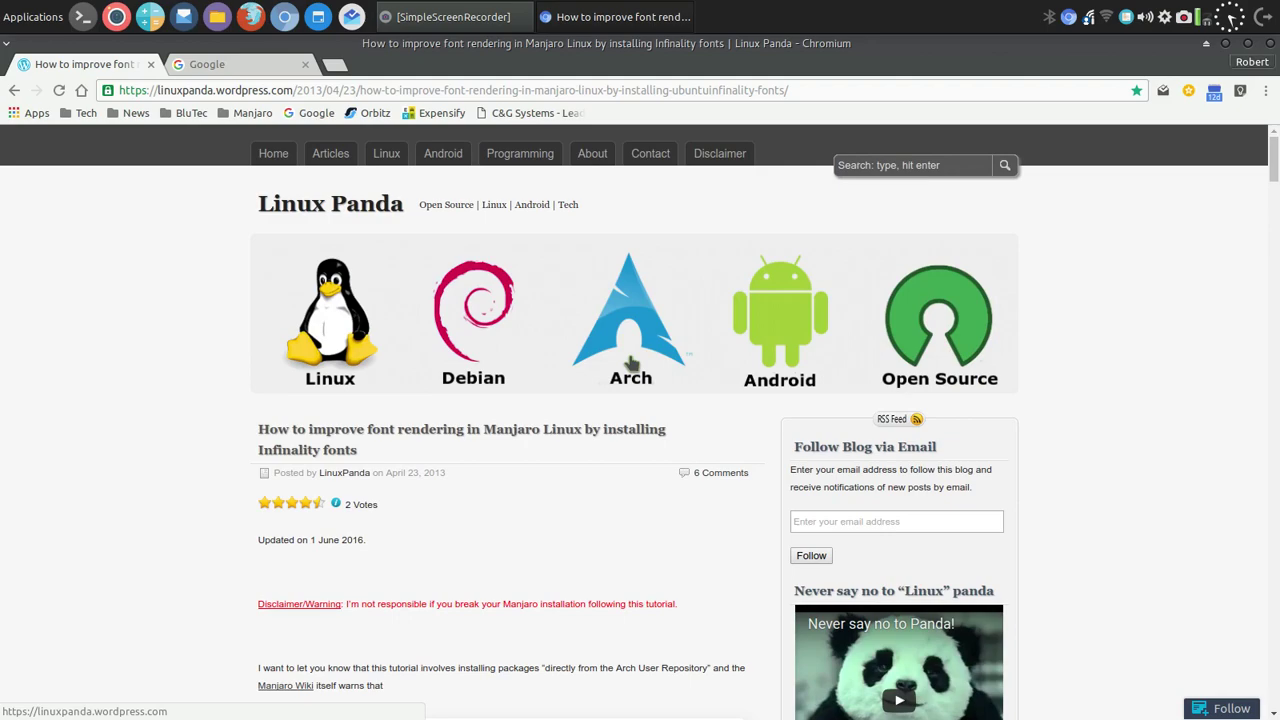
scroll(631, 362, "down", 10)
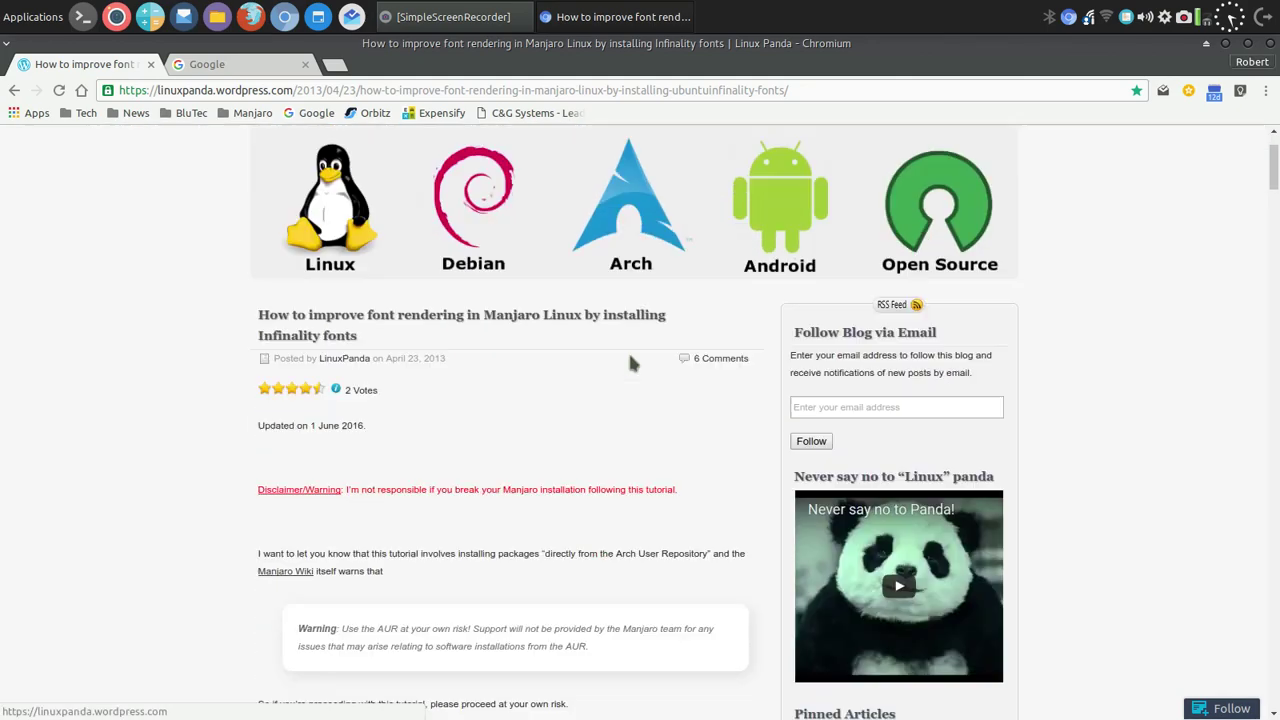
scroll(631, 364, "down", 17)
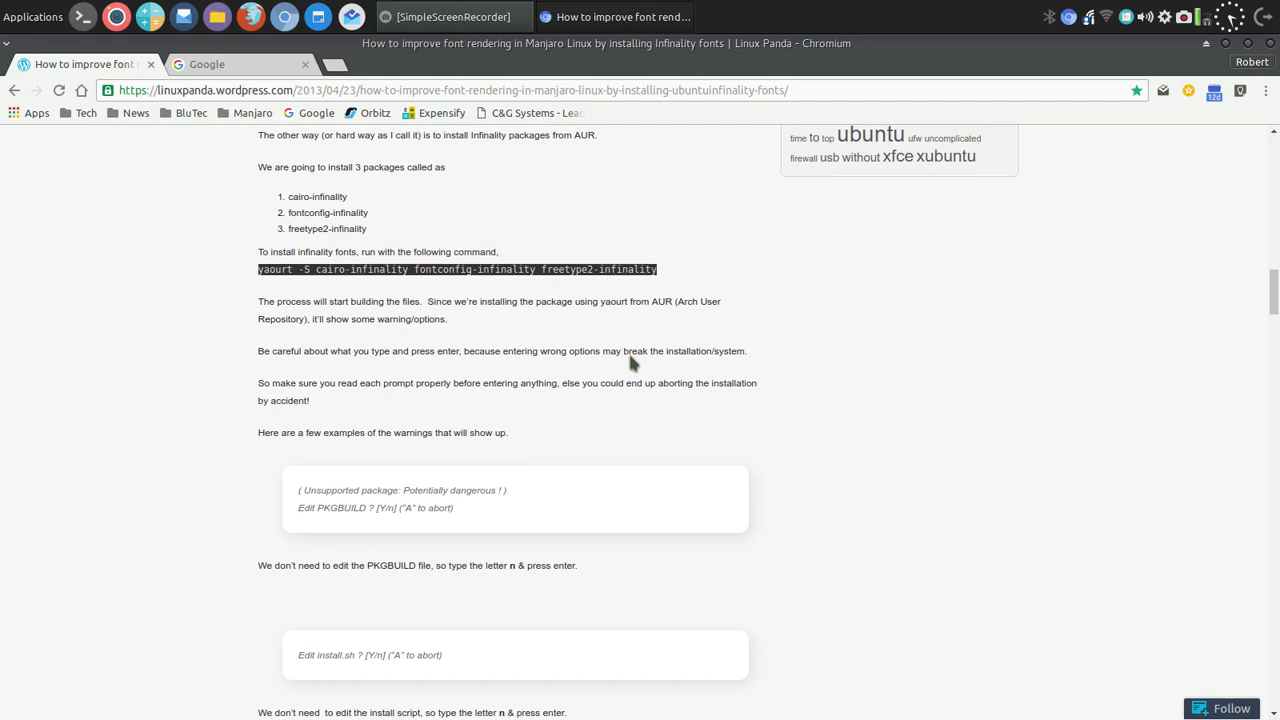
scroll(630, 363, "down", 12)
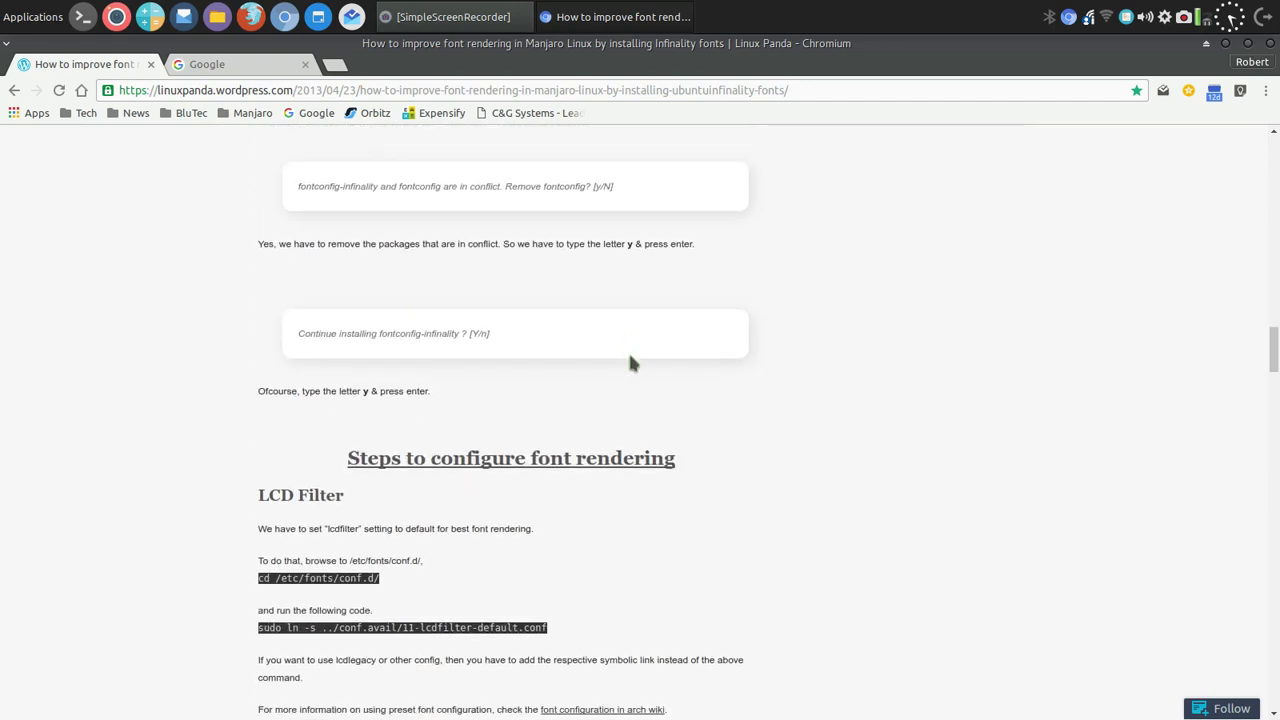
scroll(630, 363, "down", 11)
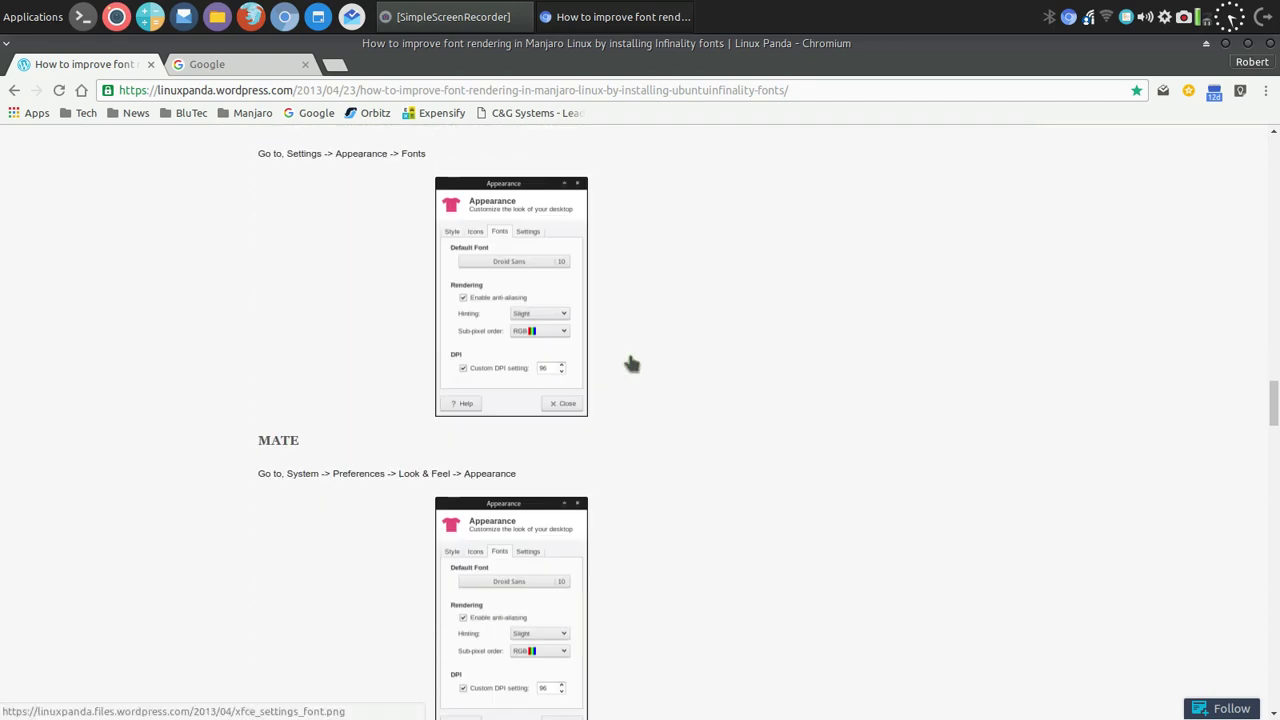
scroll(630, 363, "down", 2)
scroll(630, 363, "up", 3)
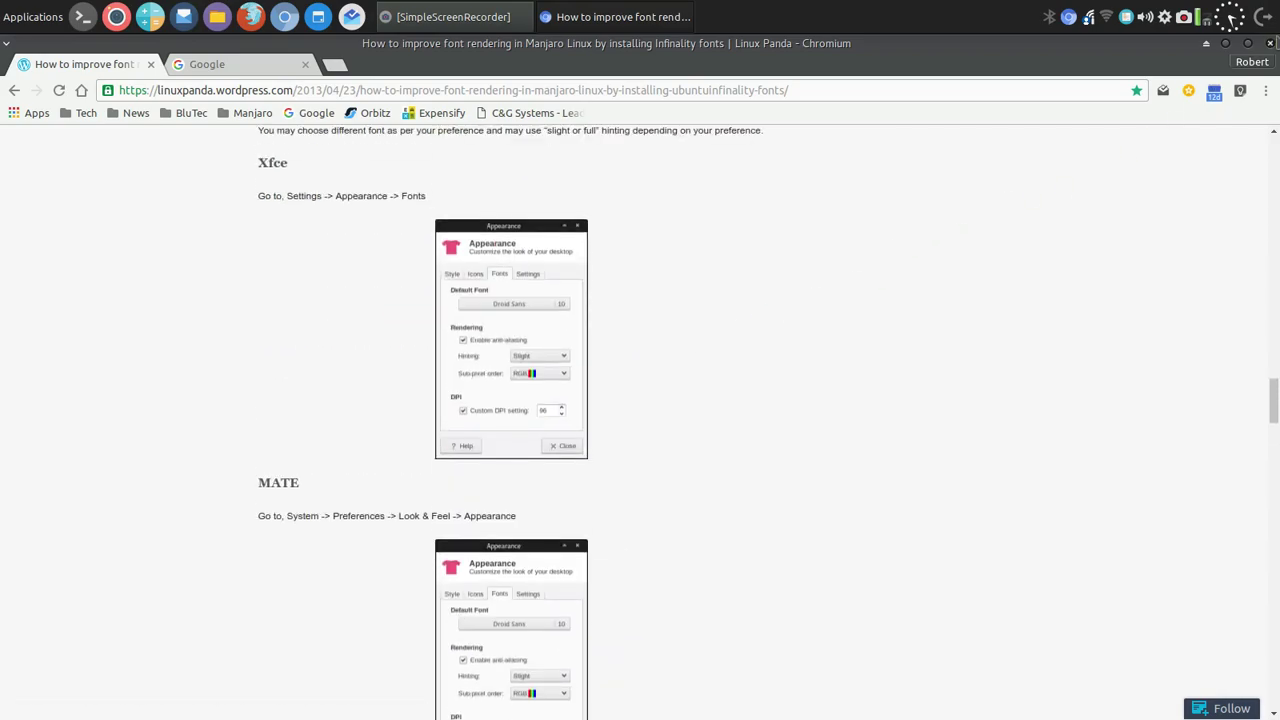
Close Chromium and open the Fonts tab of Appearance in a maximized Settings Manager.
left_click(1270, 43)
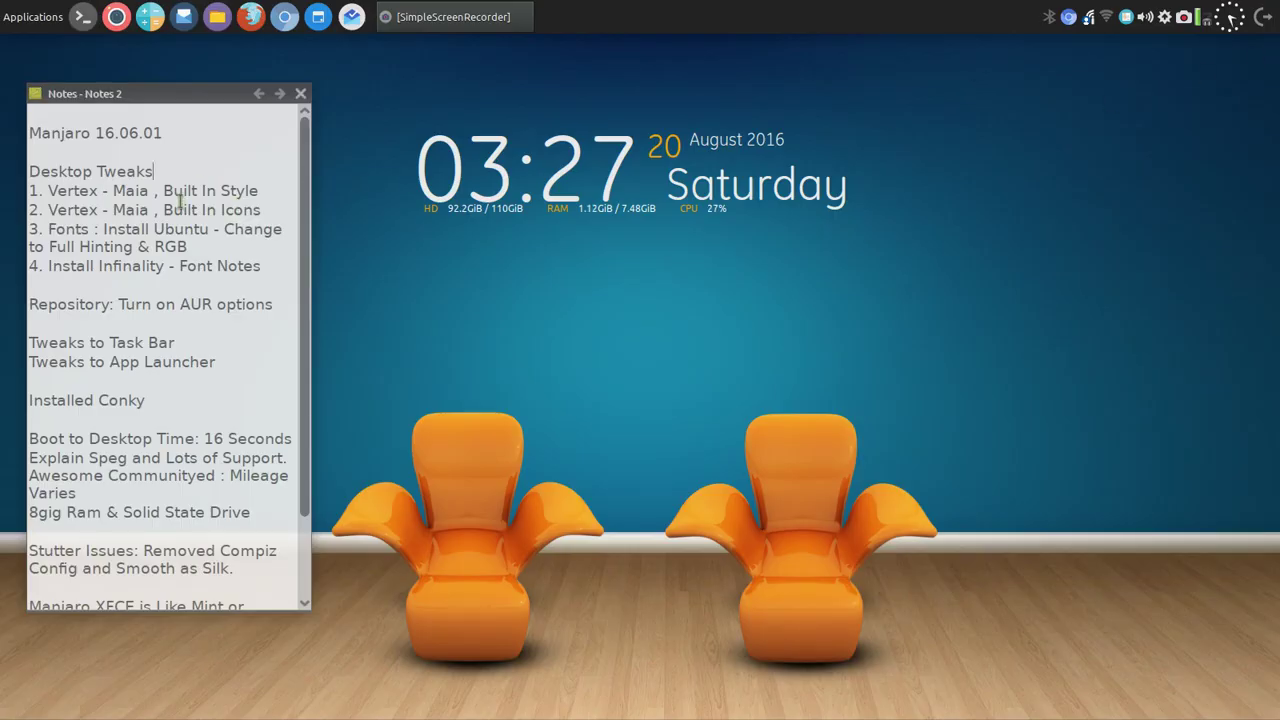
left_click(30, 17)
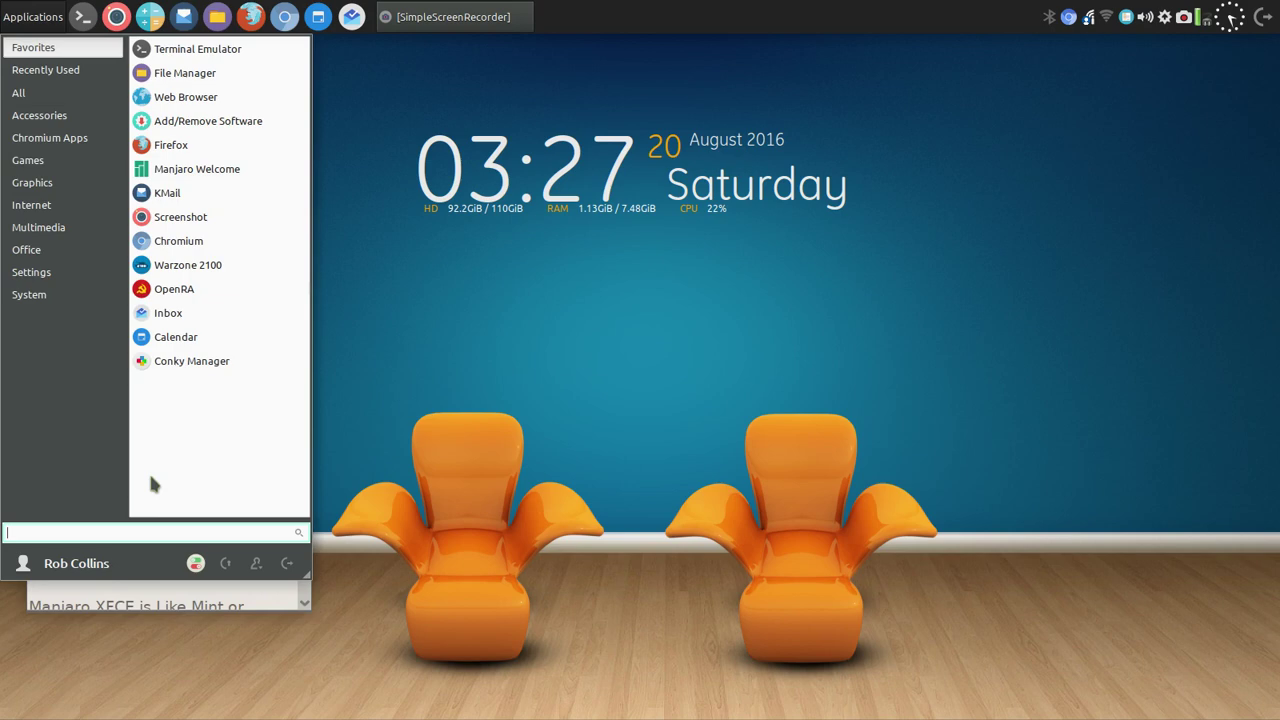
left_click(195, 563)
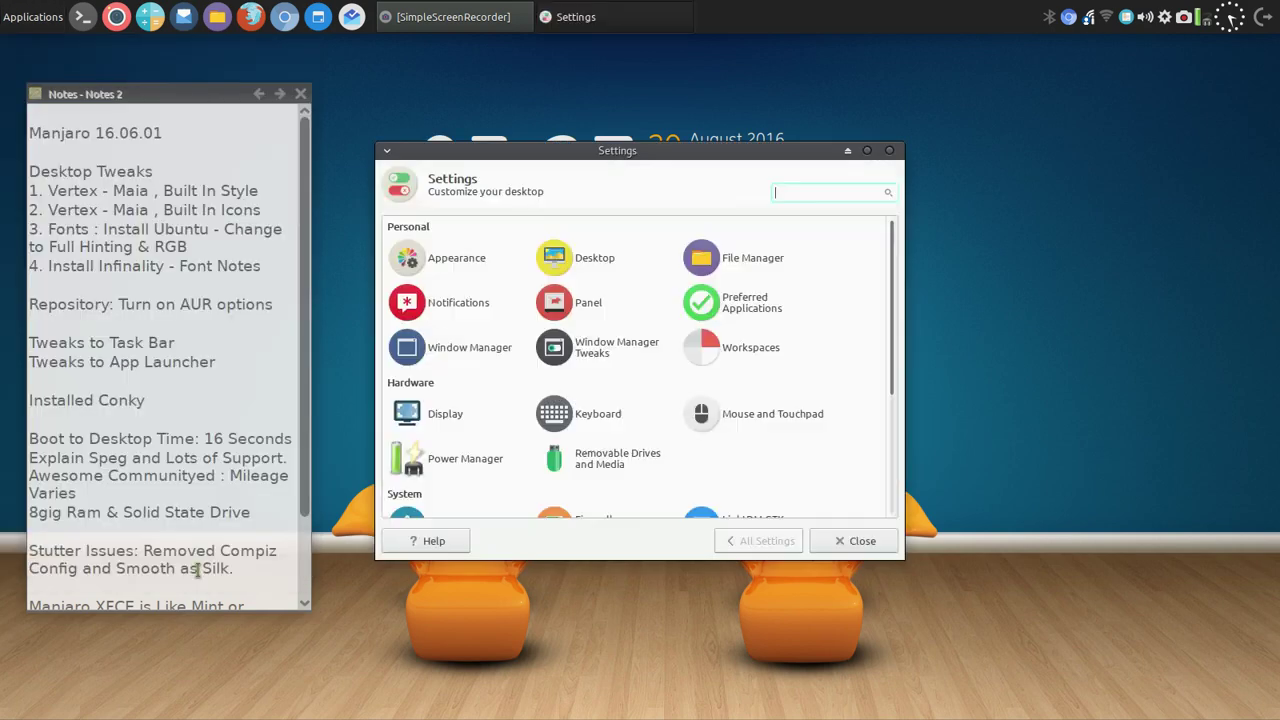
left_click(867, 151)
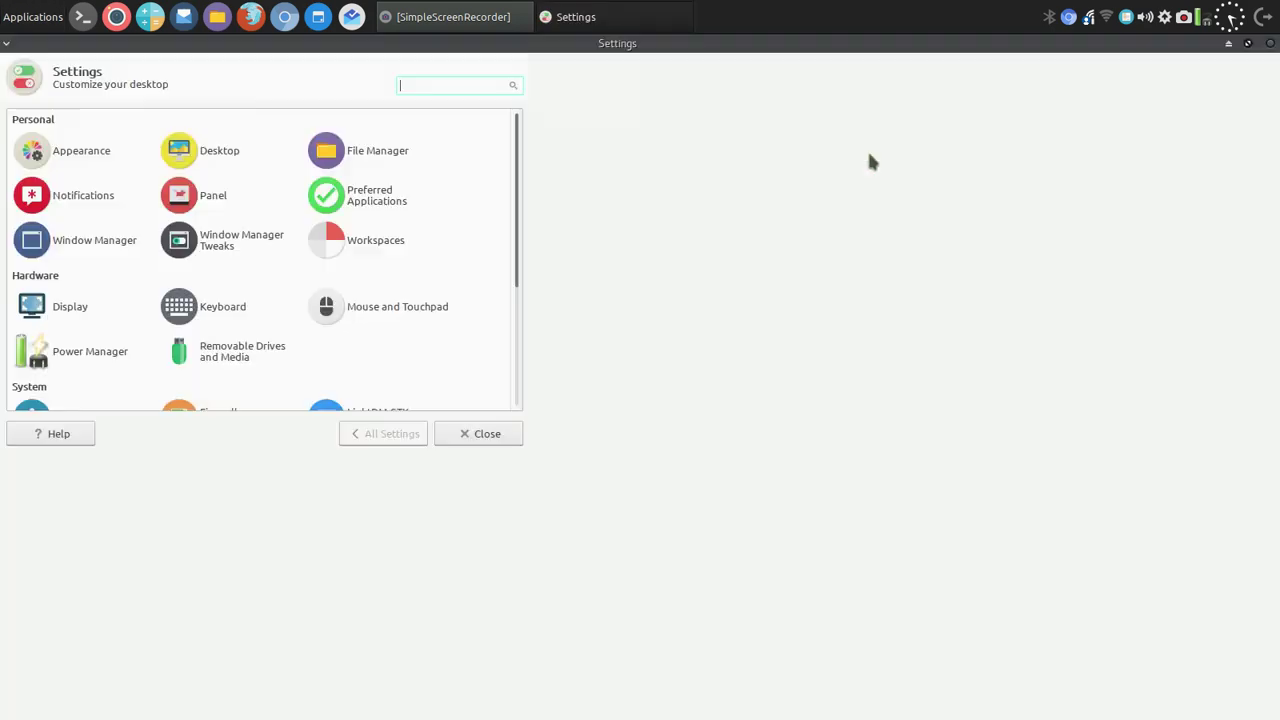
left_click(78, 157)
left_click(101, 121)
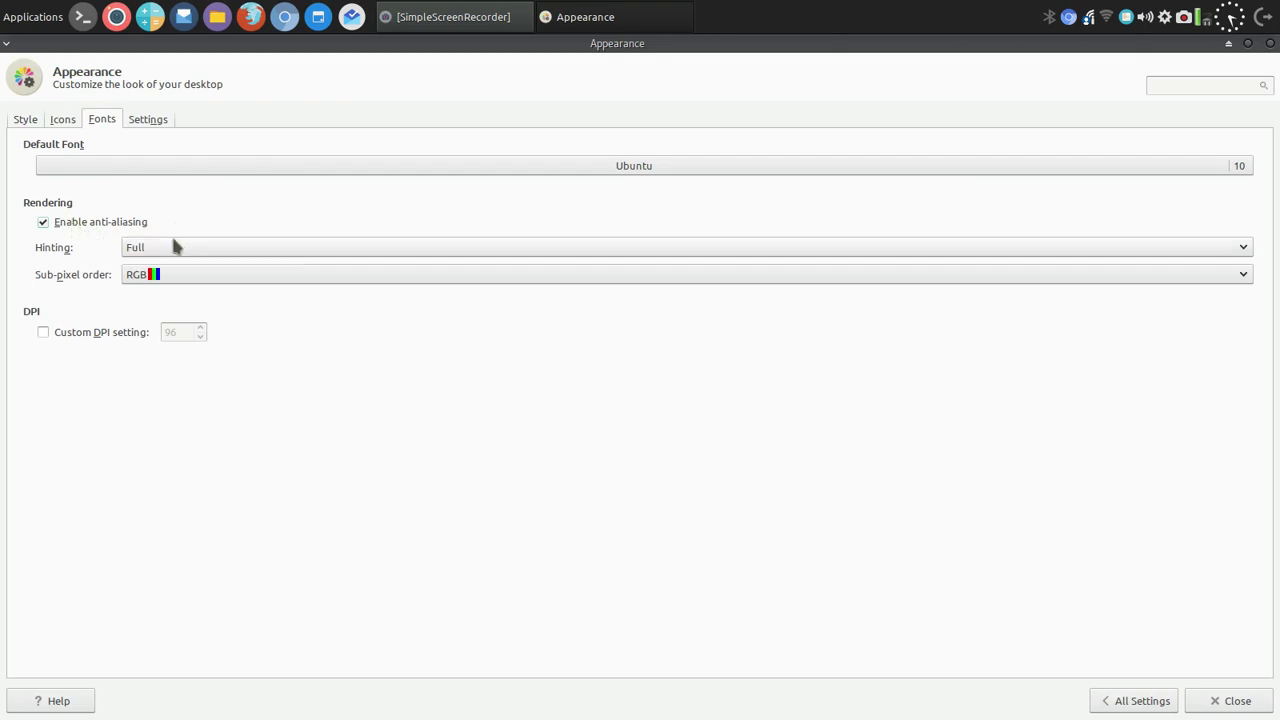
Set font hinting to Full and sub-pixel order to RGB, then return to All Settings.
left_click(295, 247)
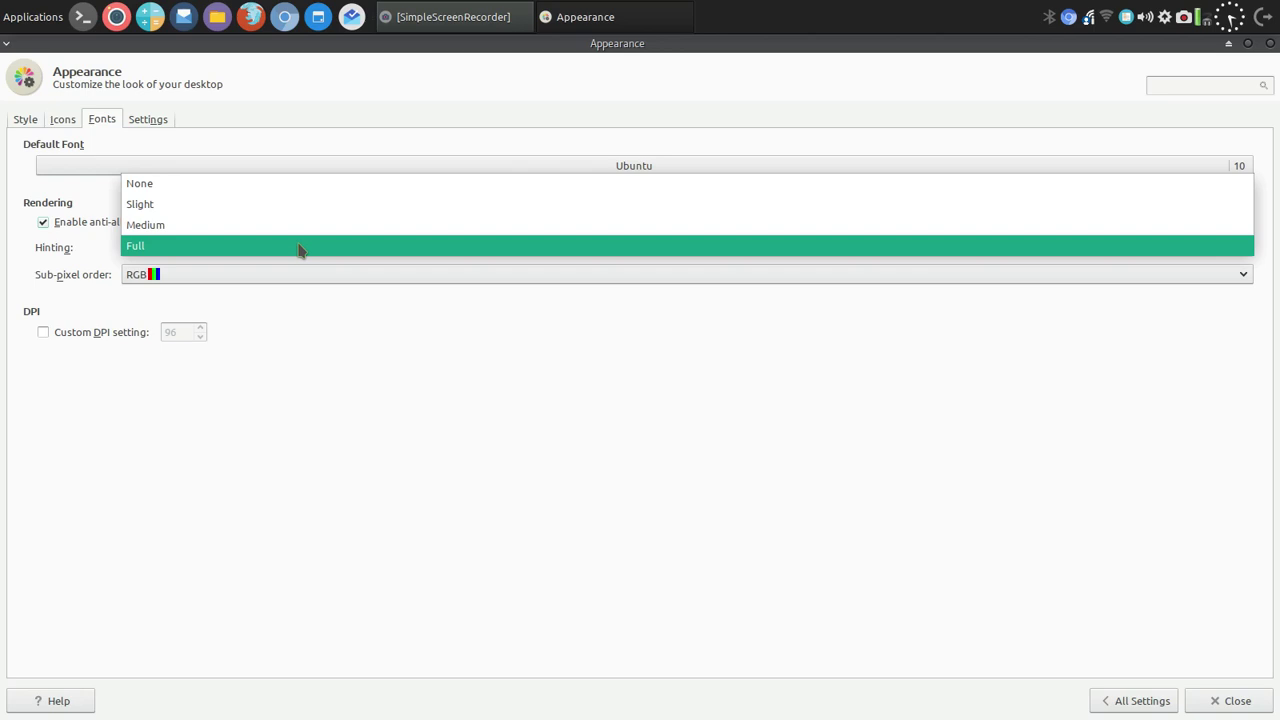
left_click(298, 247)
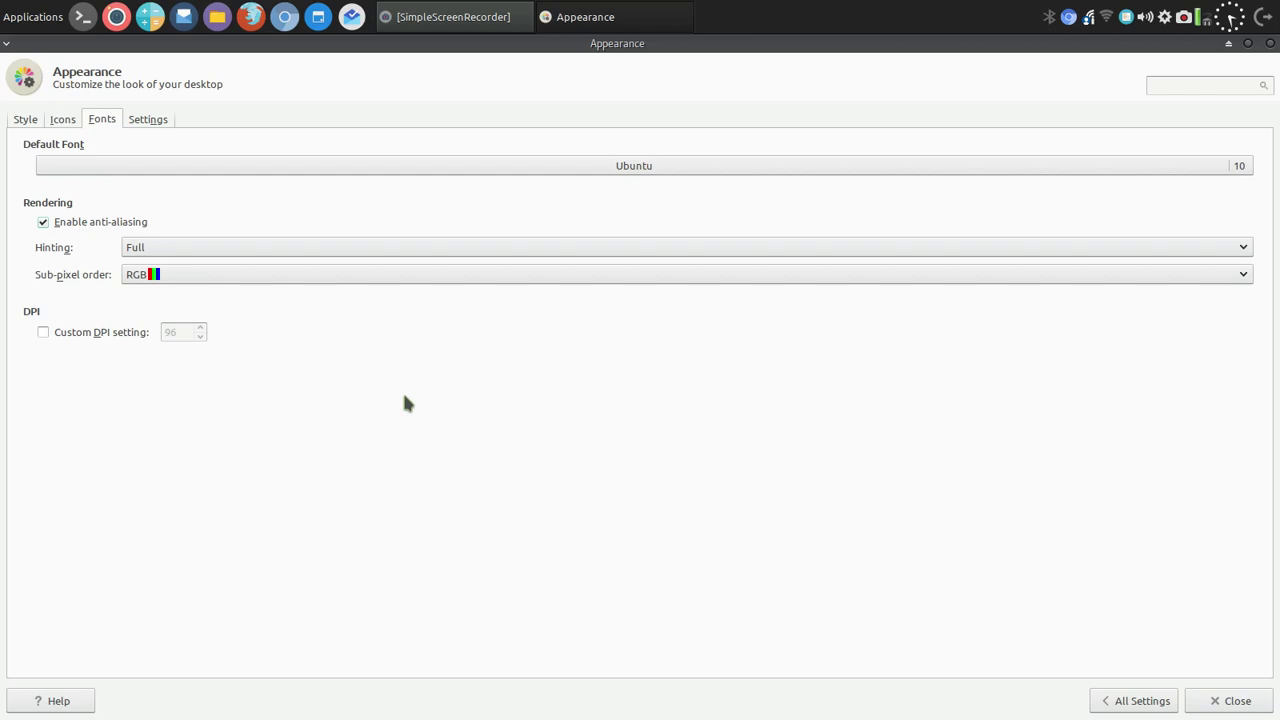
left_click(424, 279)
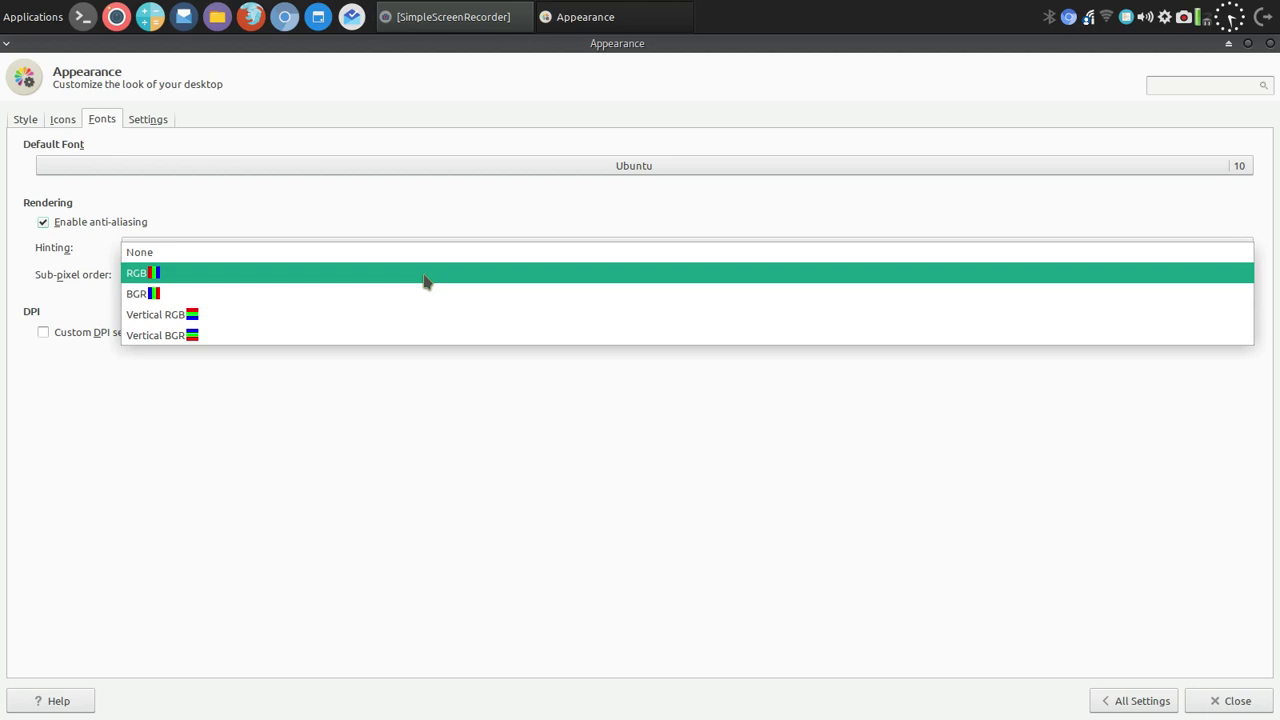
left_click(424, 279)
left_click(424, 279)
left_click(424, 279)
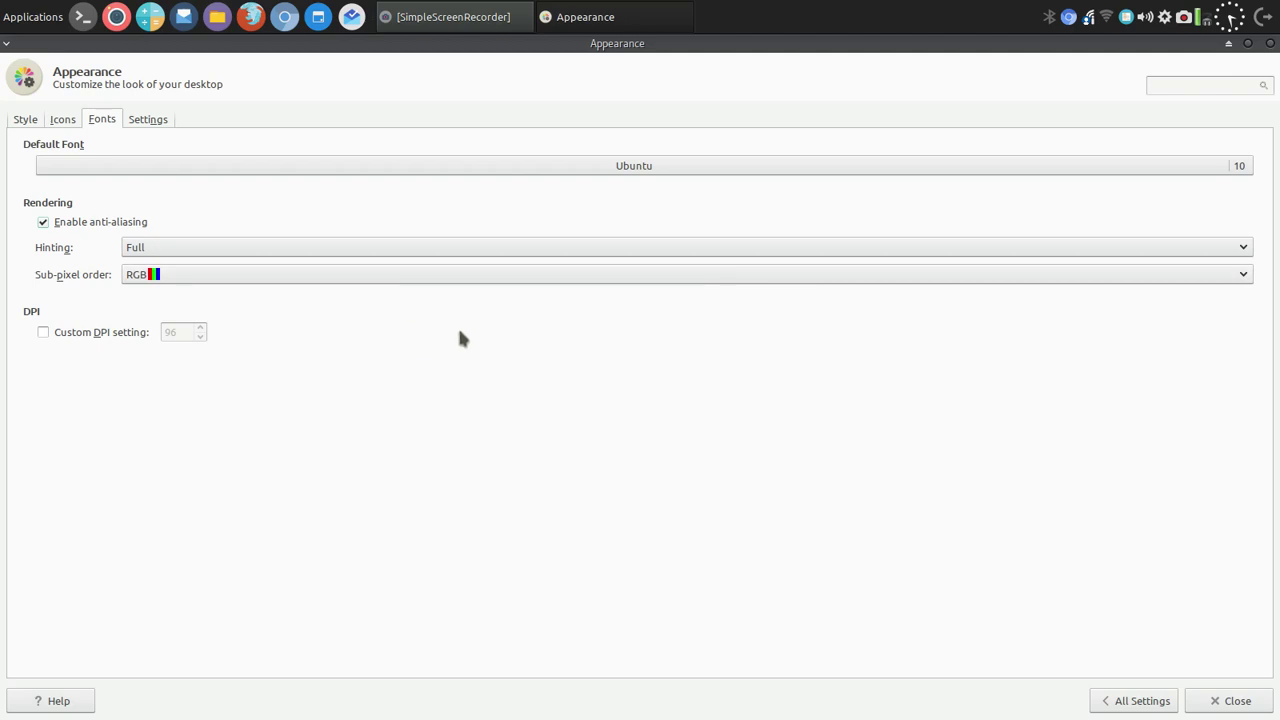
left_click(457, 278)
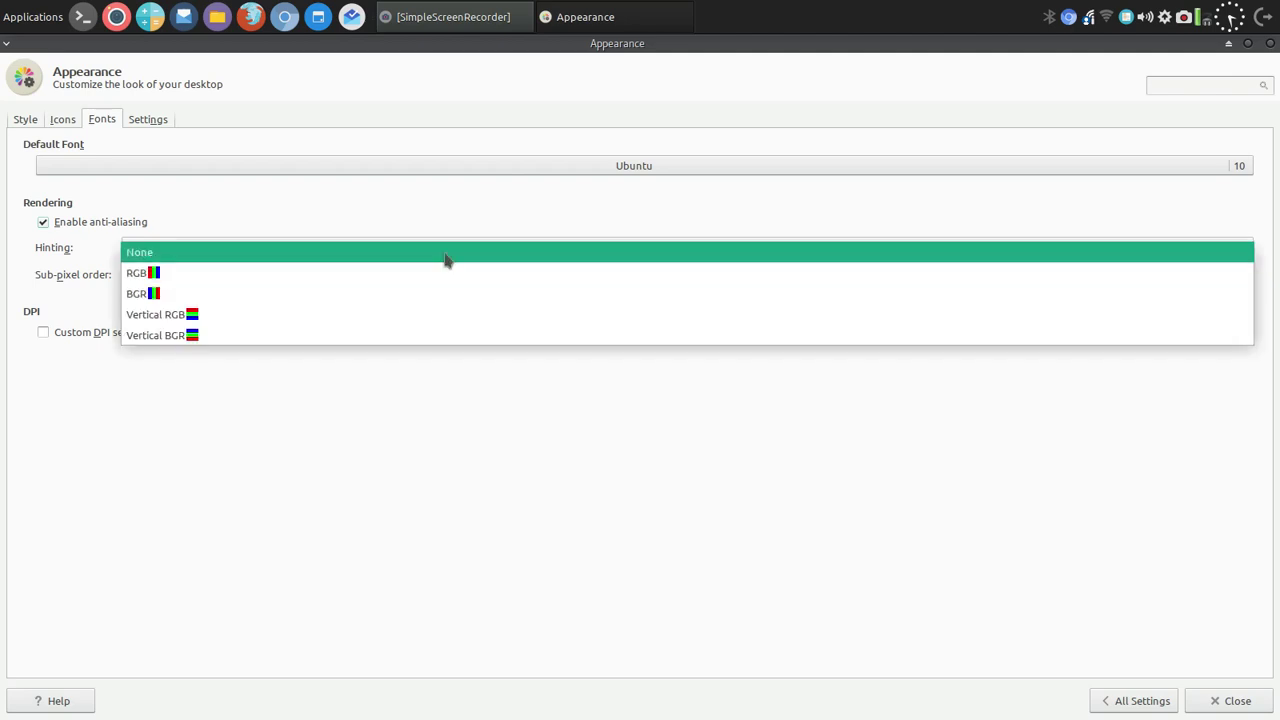
left_click(442, 252)
left_click(447, 276)
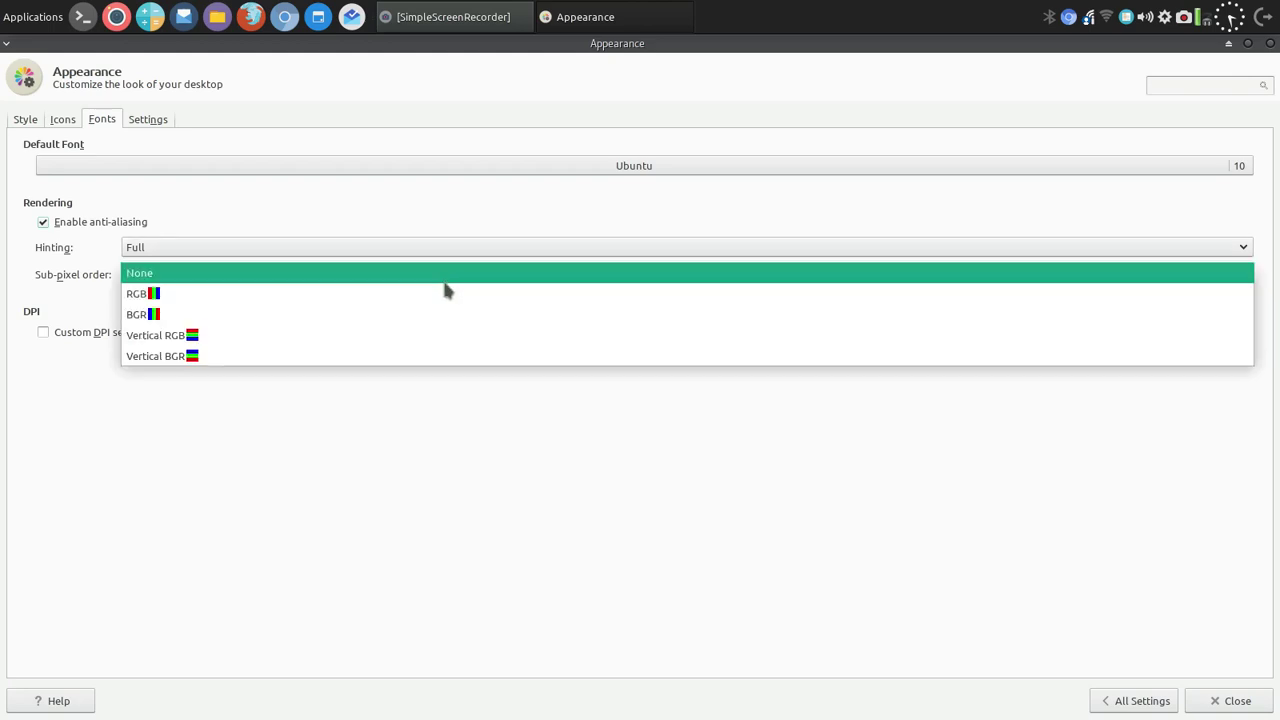
left_click(446, 295)
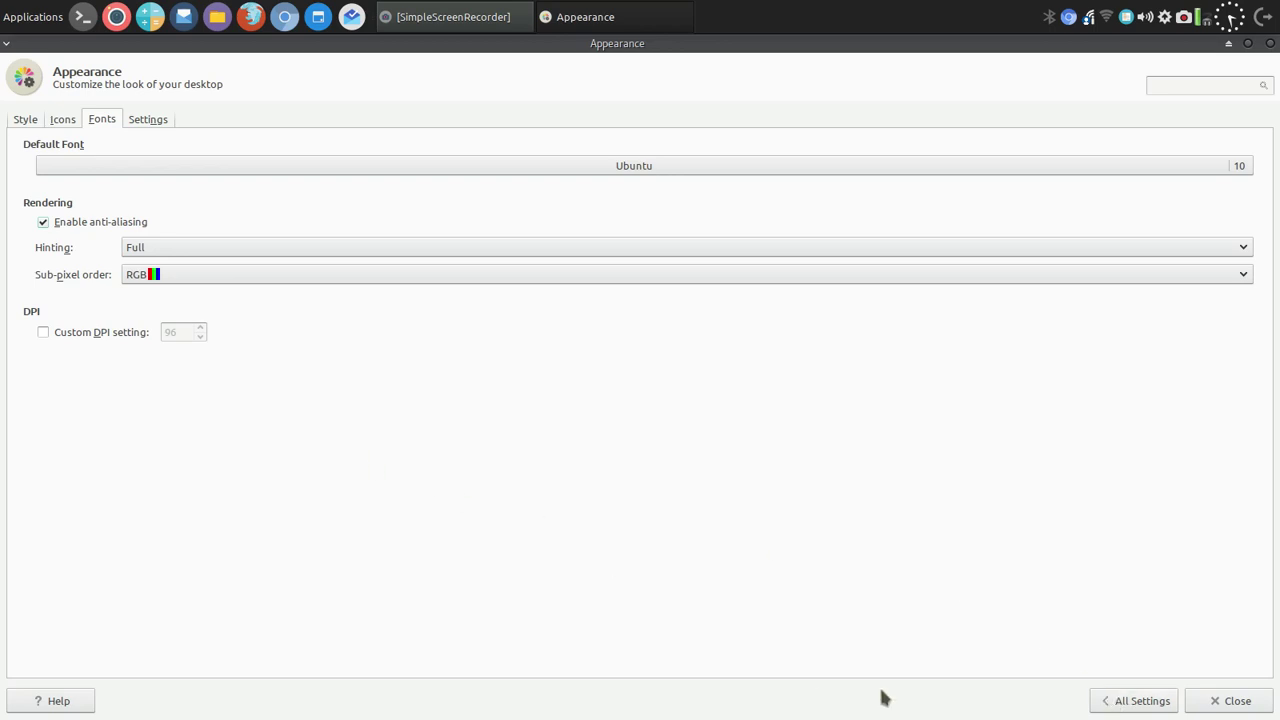
left_click(1112, 703)
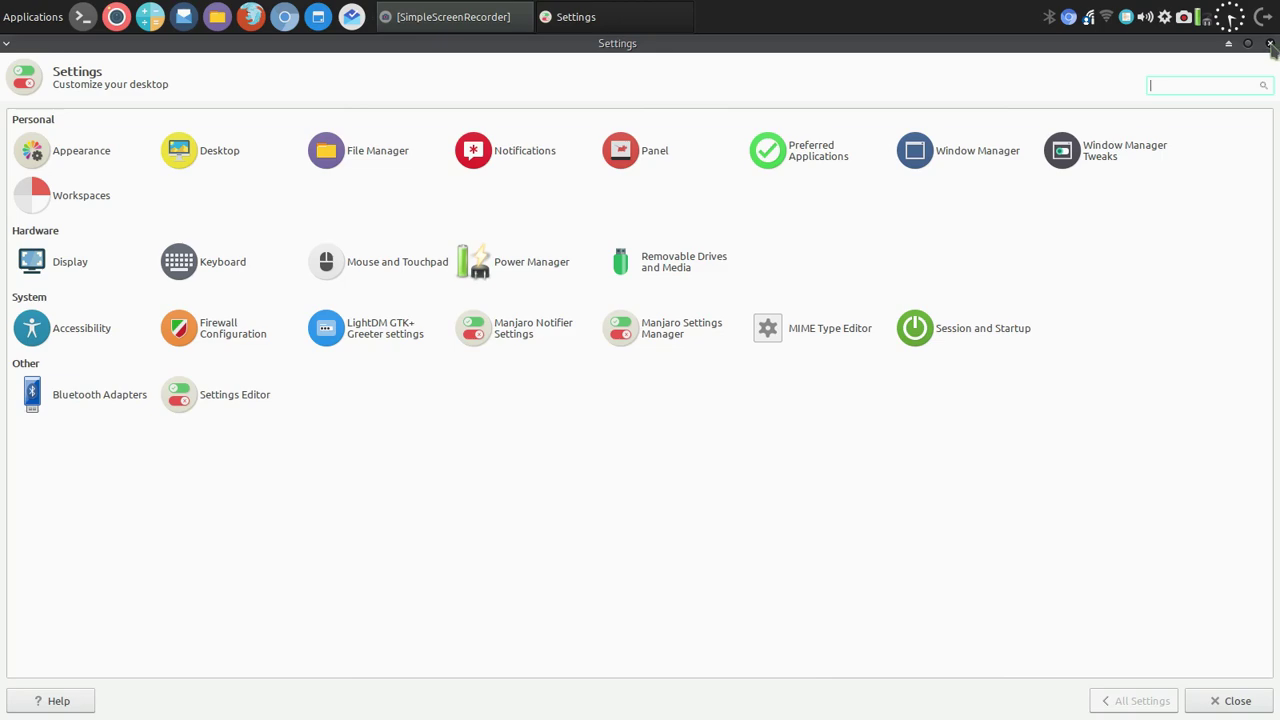
Close the Settings Manager, nudge the Notes window upward, and open the Whisker Menu.
left_click(1270, 44)
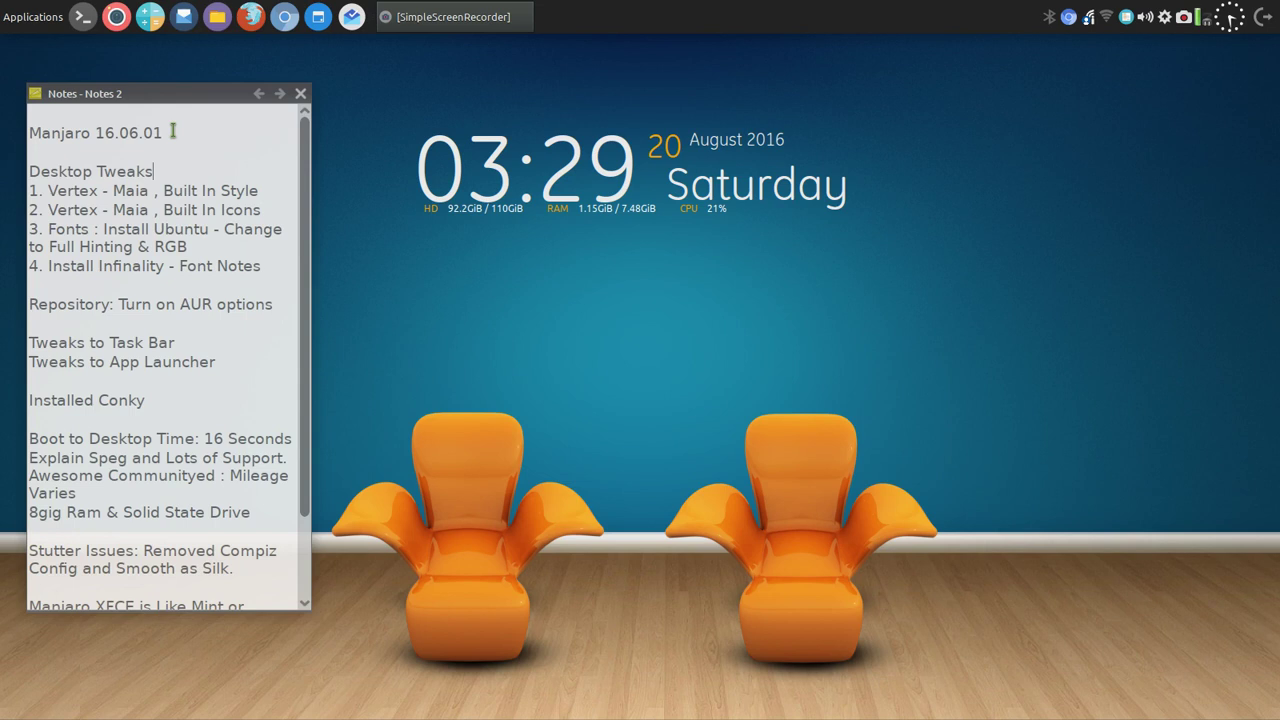
left_click_drag(198, 96, 198, 72)
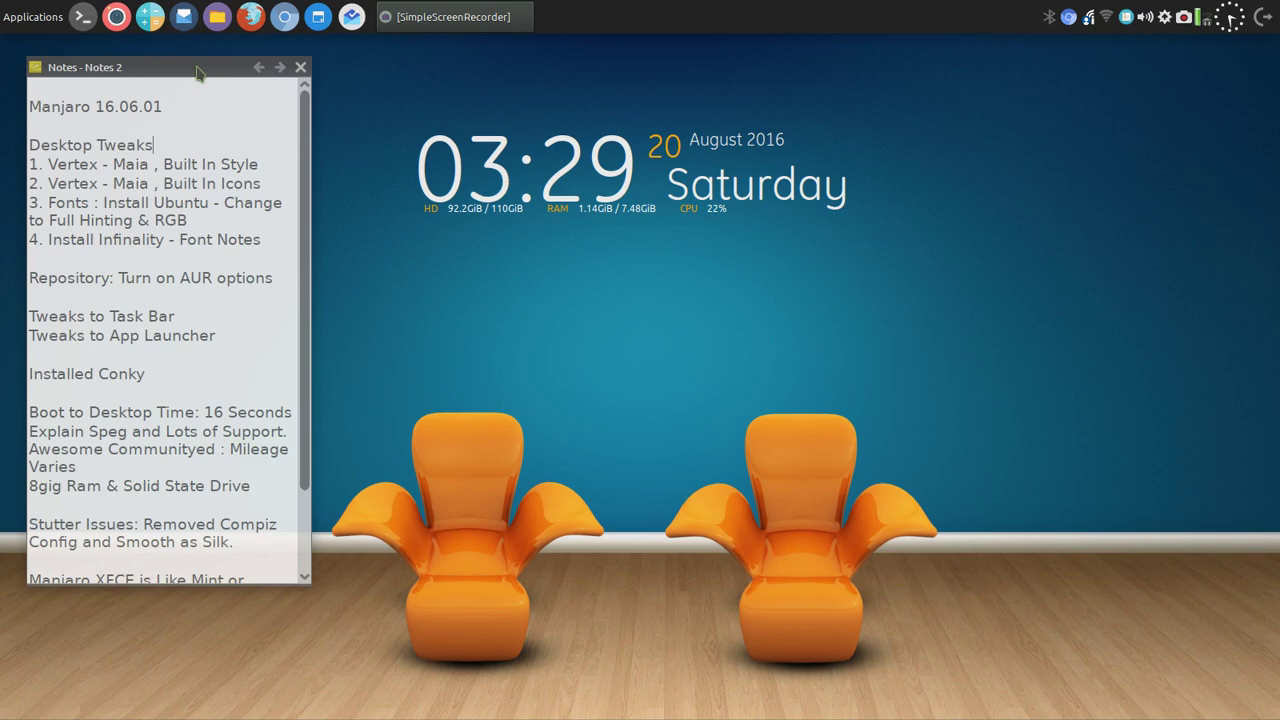
left_click(50, 20)
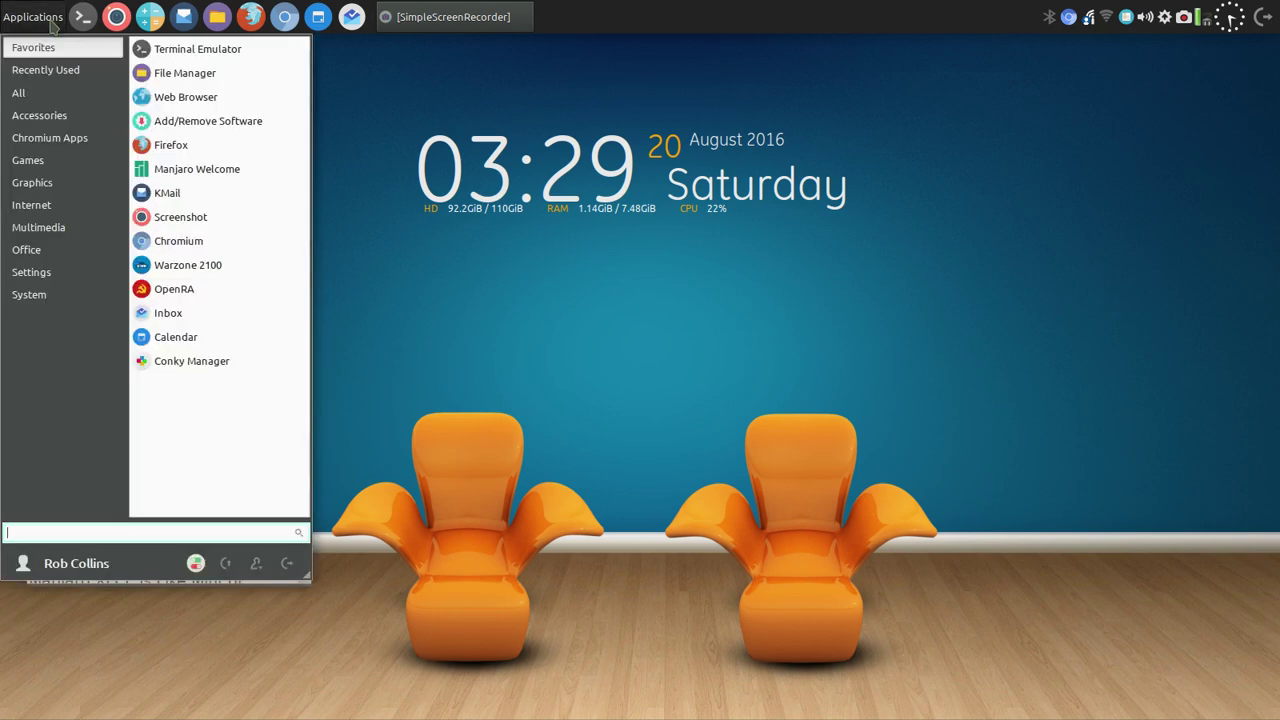
Launch Add/Remove Software maximized and enable Search in AUR under the AUR option.
left_click(228, 121)
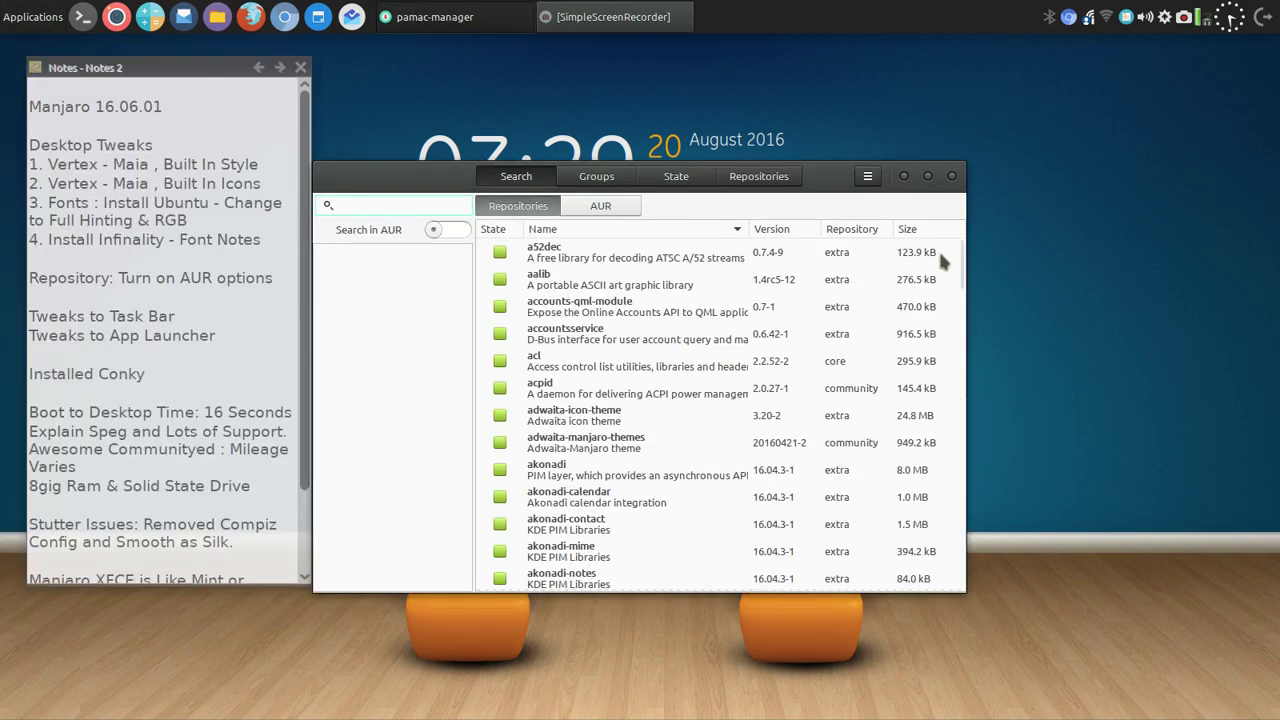
left_click(927, 176)
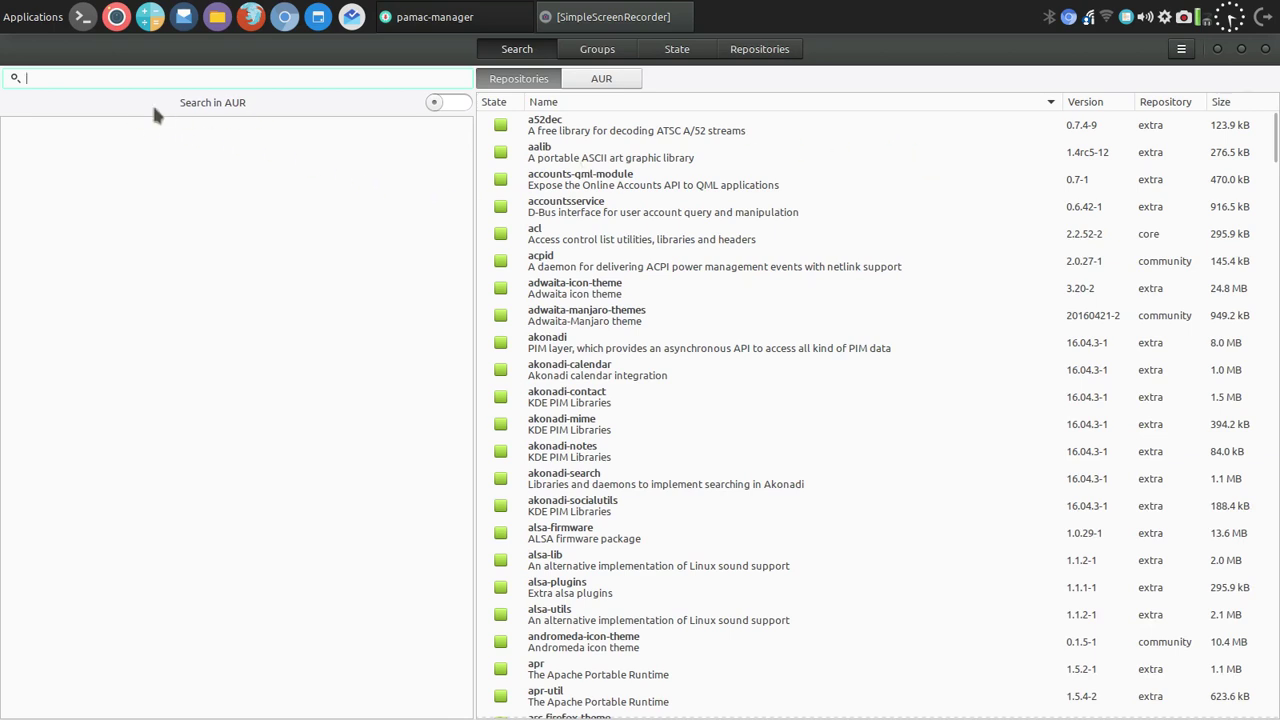
left_click(756, 51)
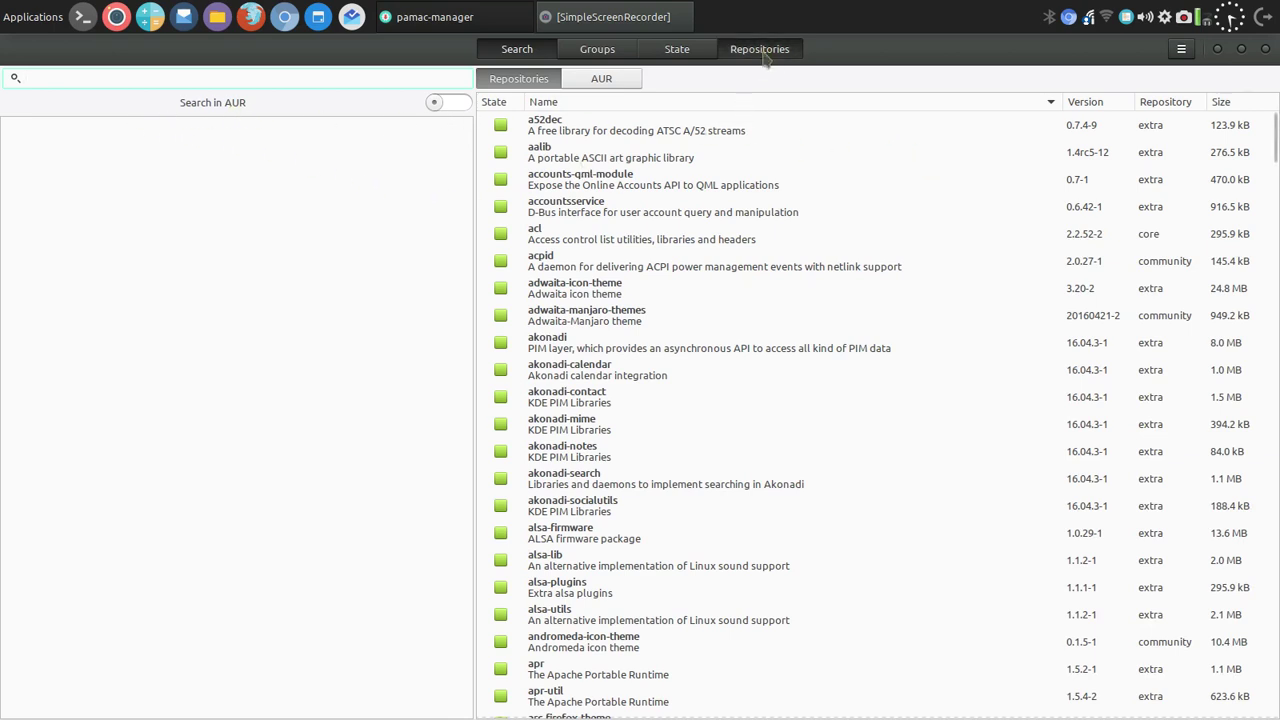
left_click(554, 55)
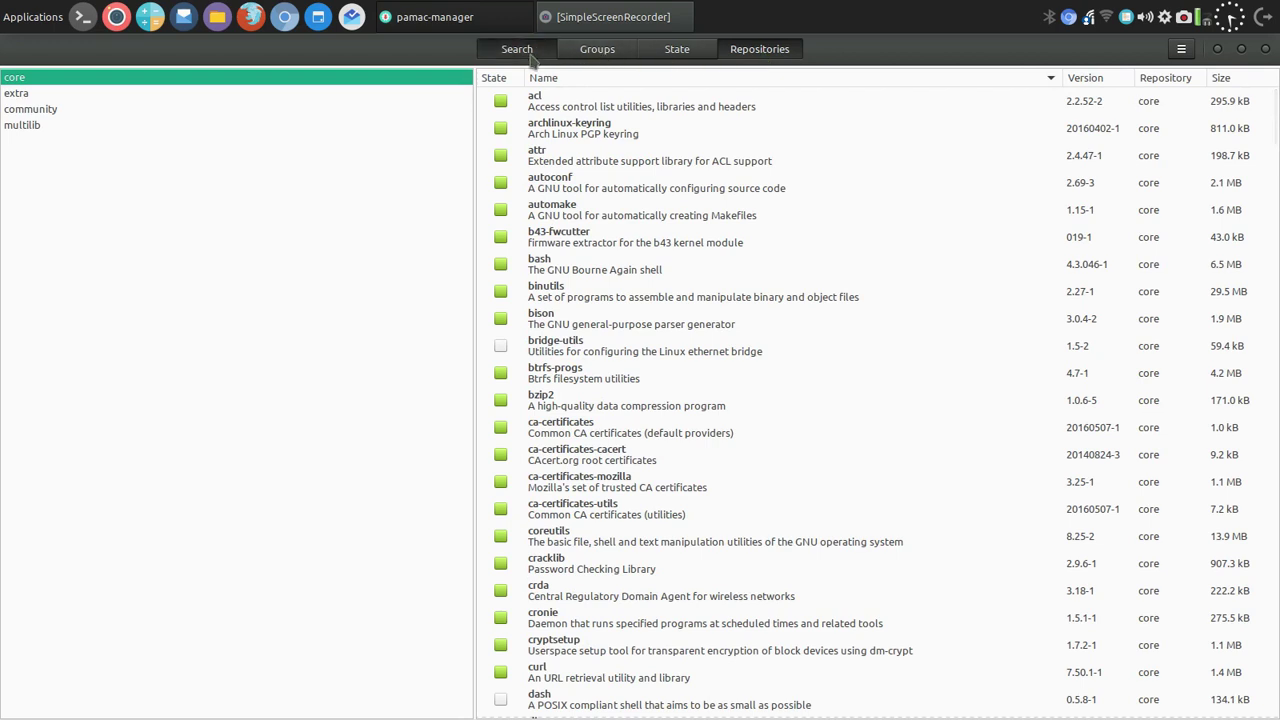
left_click(608, 80)
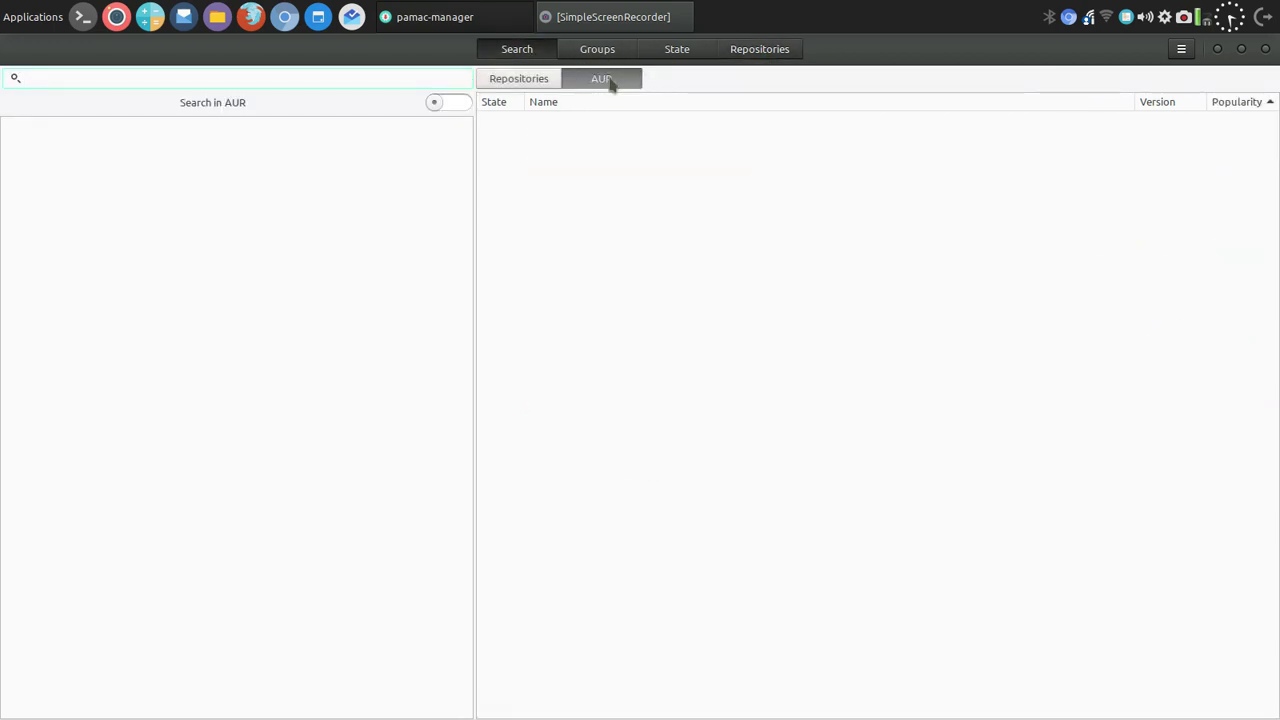
left_click(460, 105)
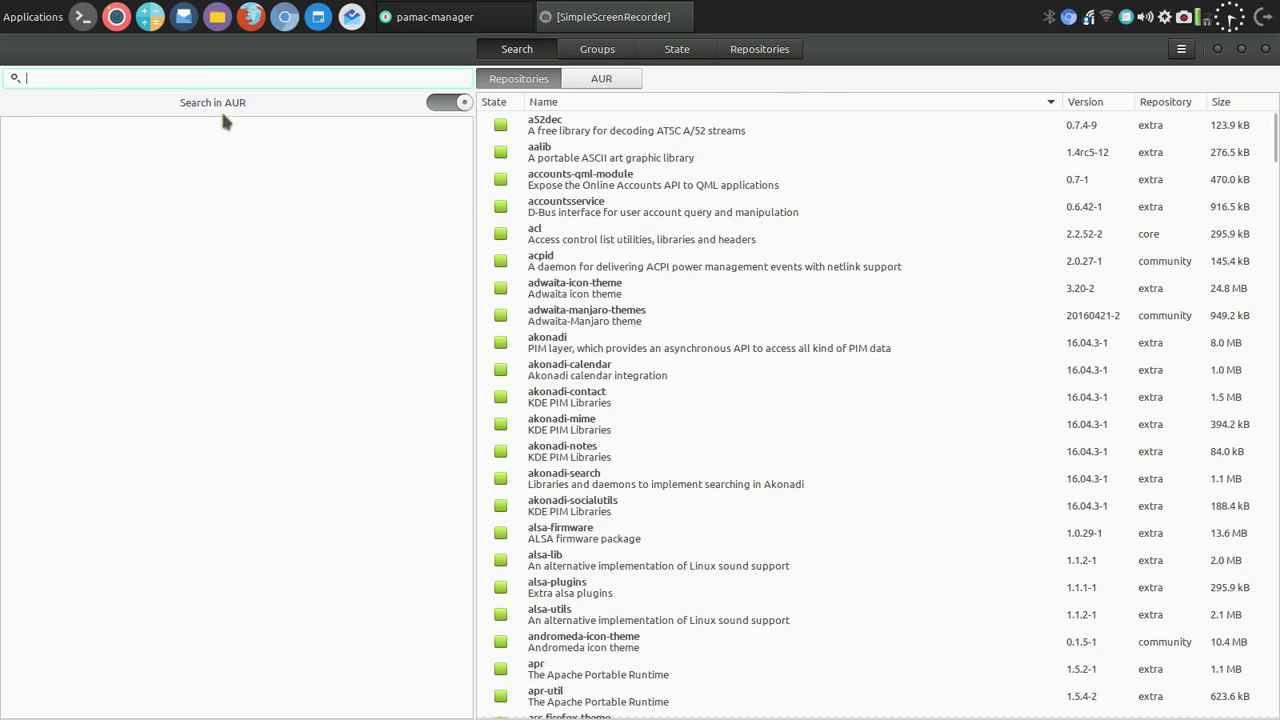
Close Pamac and the Notes window, leaving the wallpaper with the Conky clock.
left_click(1266, 50)
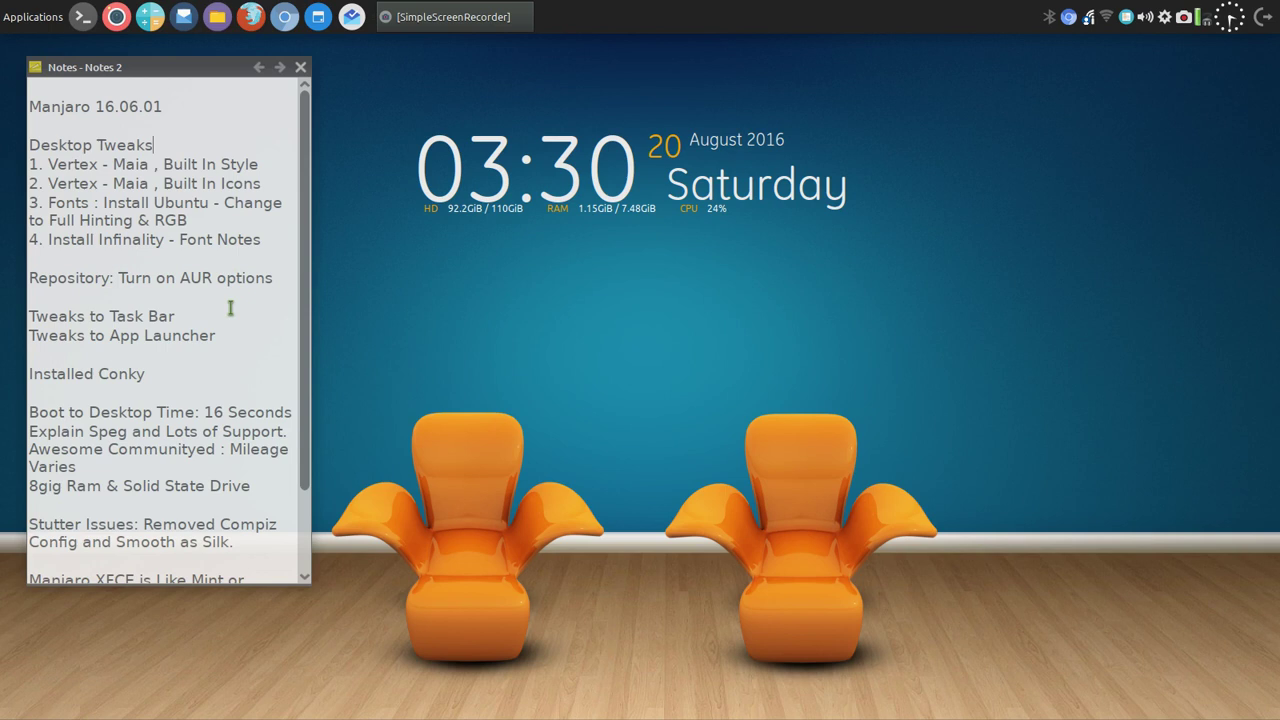
scroll(230, 308, "down", 3)
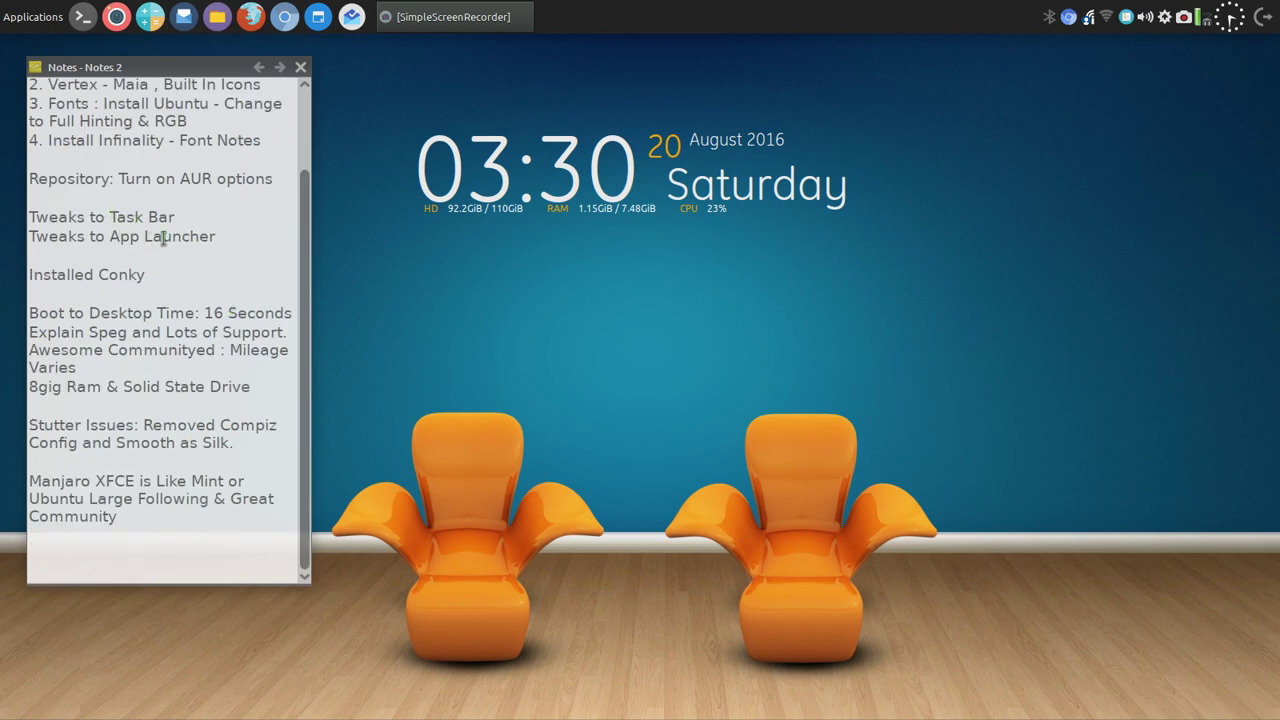
left_click(300, 67)
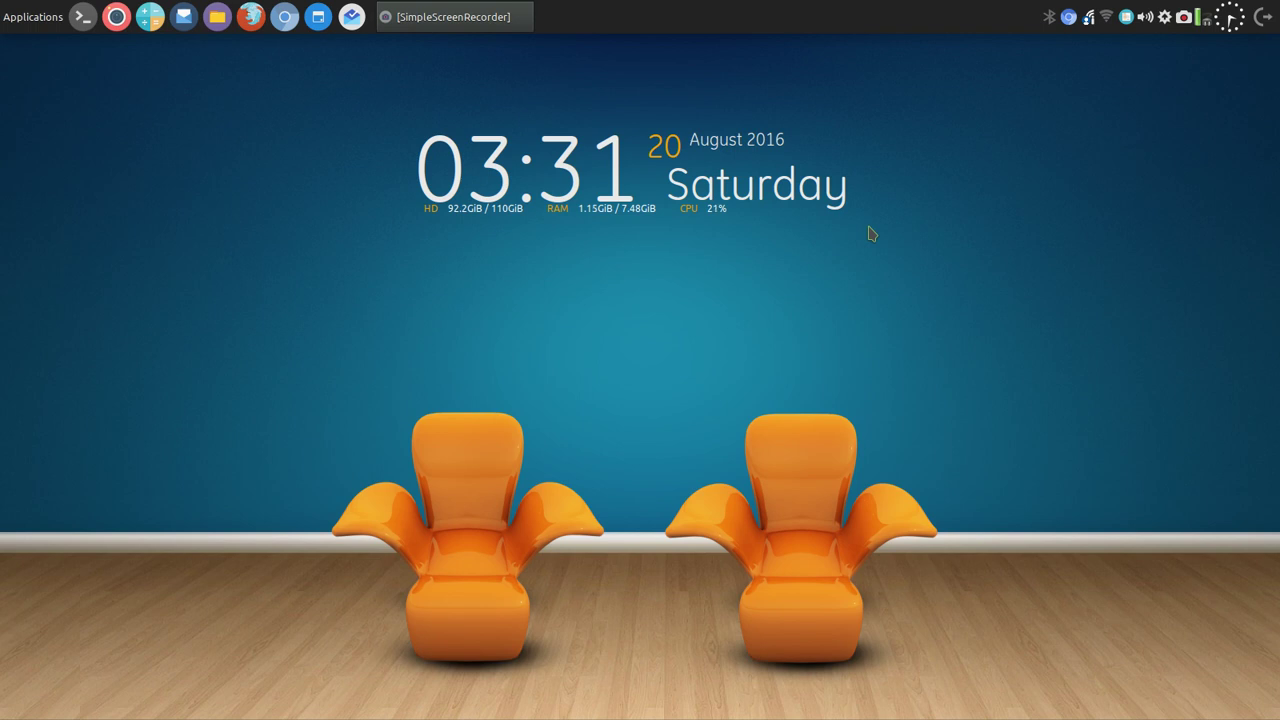
left_click(20, 22)
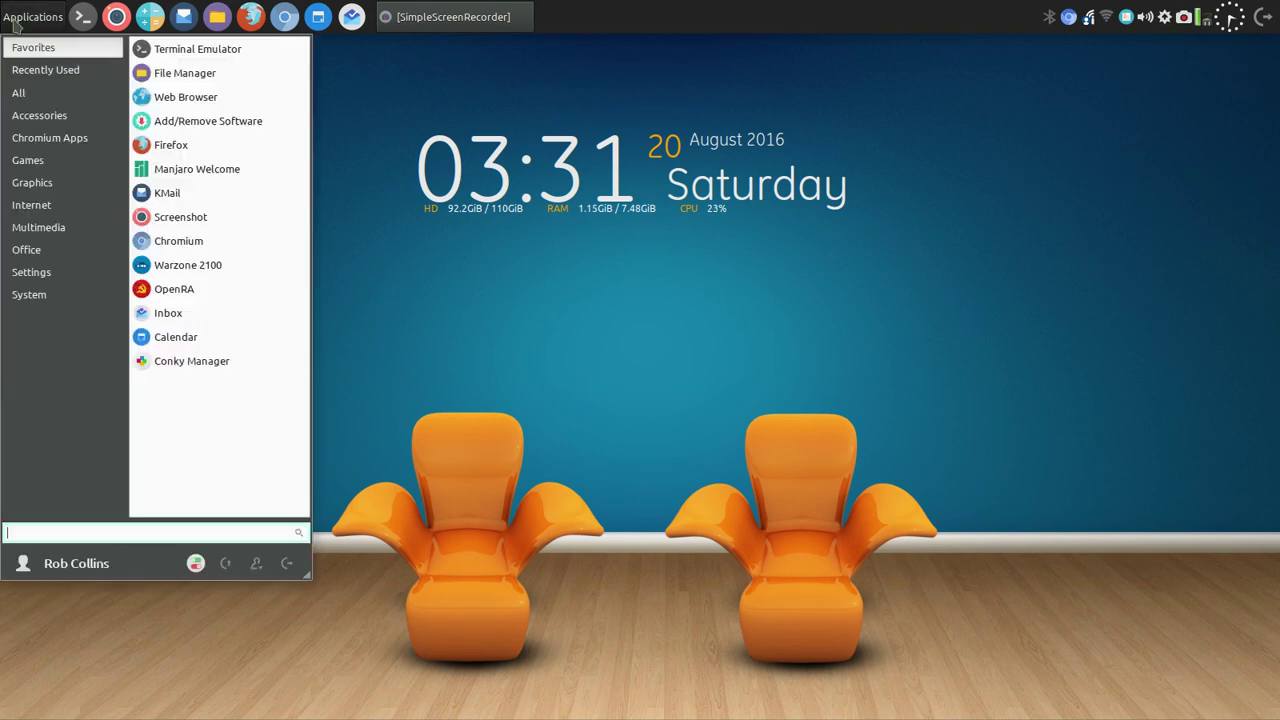
left_click(195, 563)
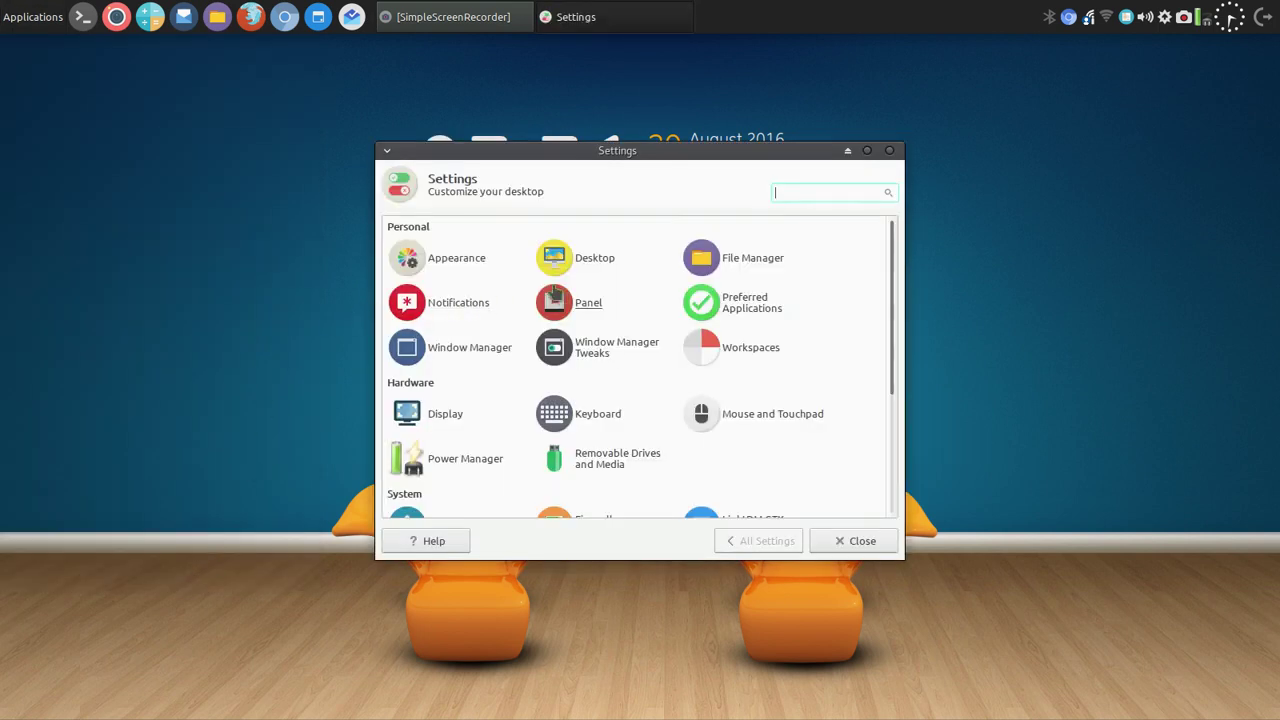
left_click(460, 262)
left_click(476, 229)
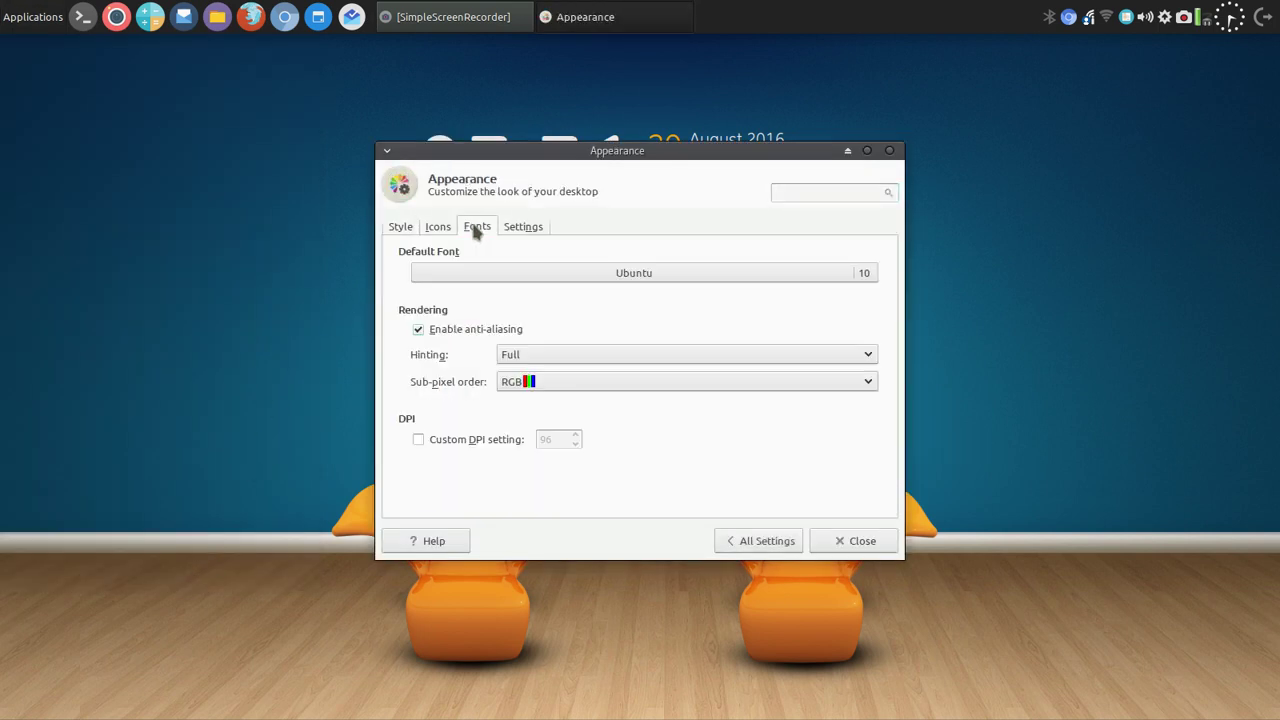
left_click(470, 446)
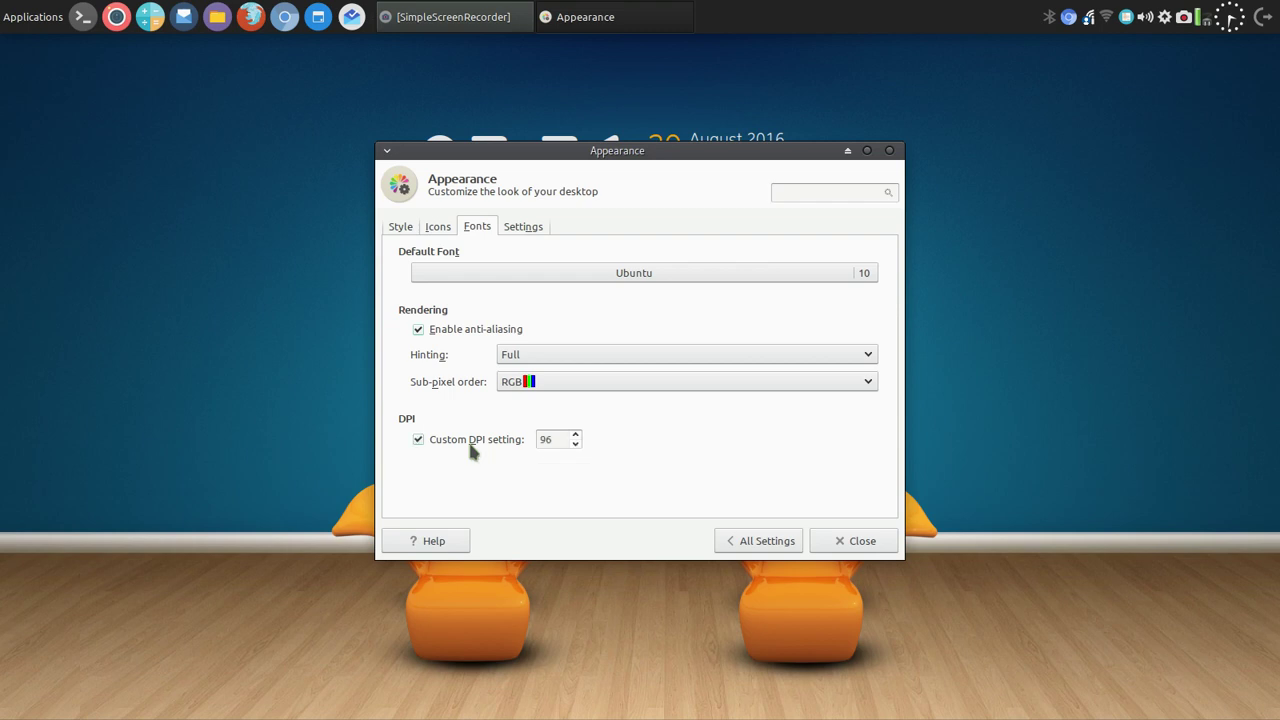
left_click(471, 451)
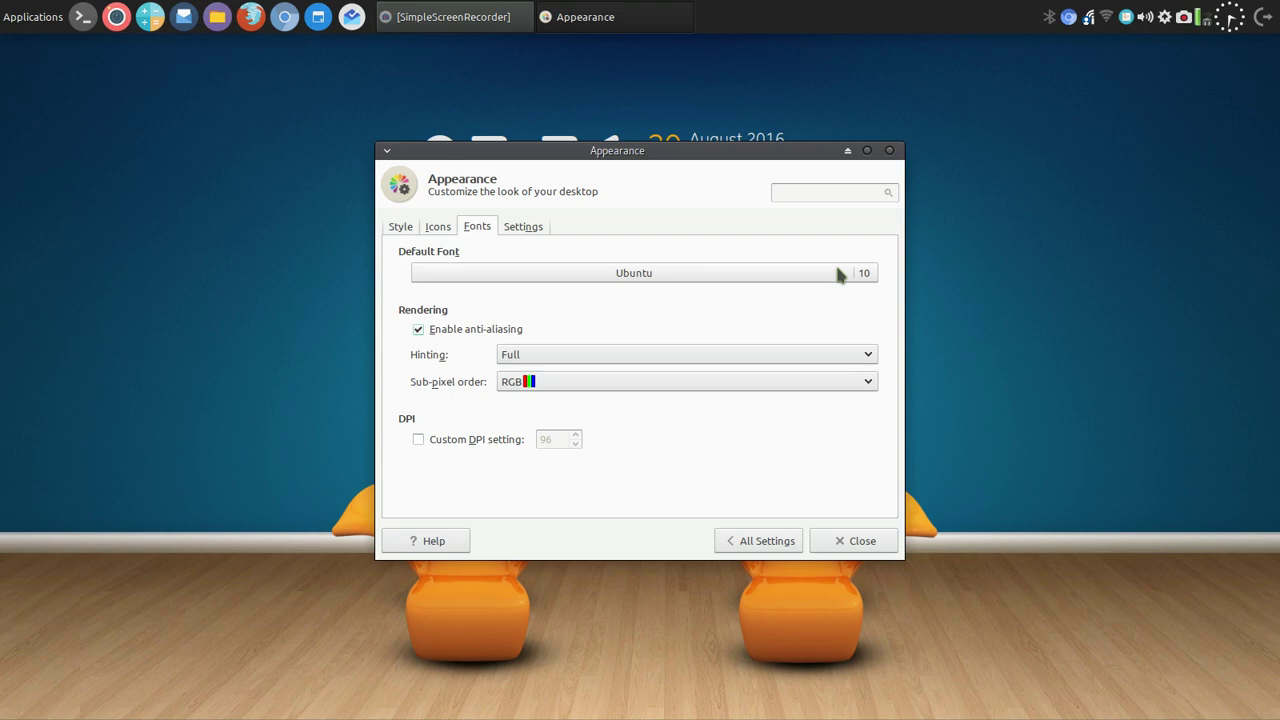
left_click(876, 547)
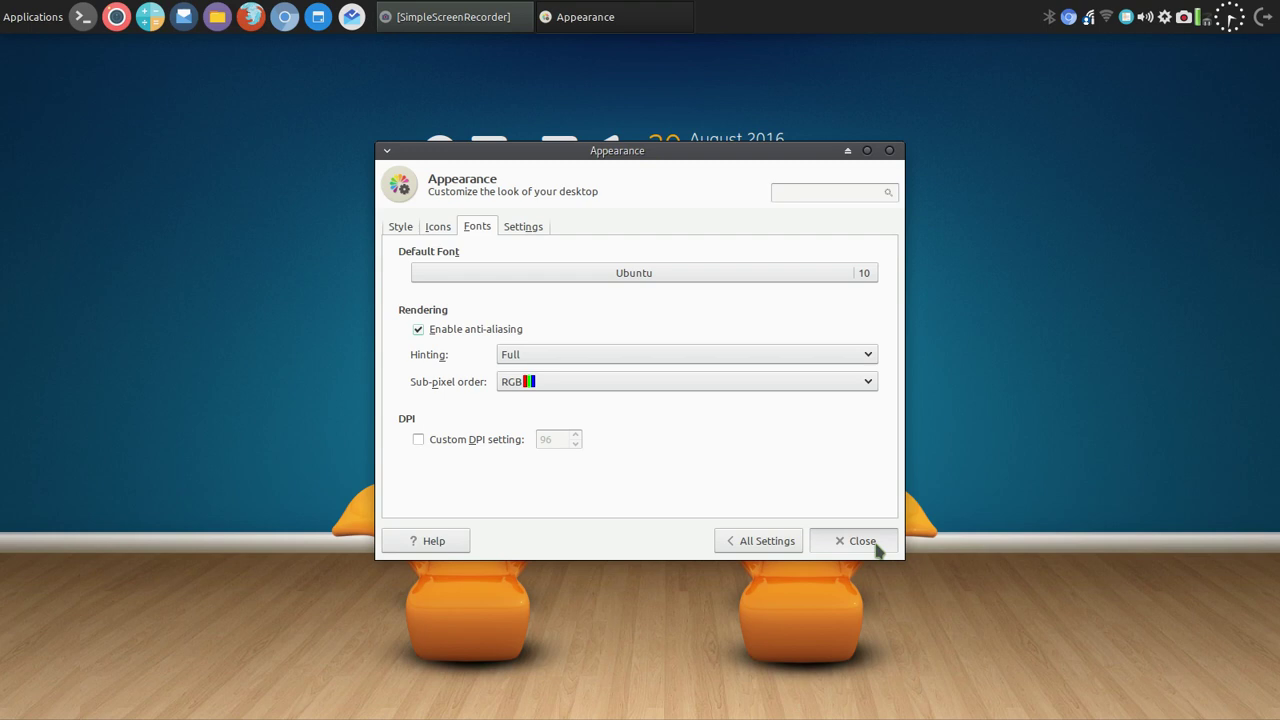
left_click(876, 547)
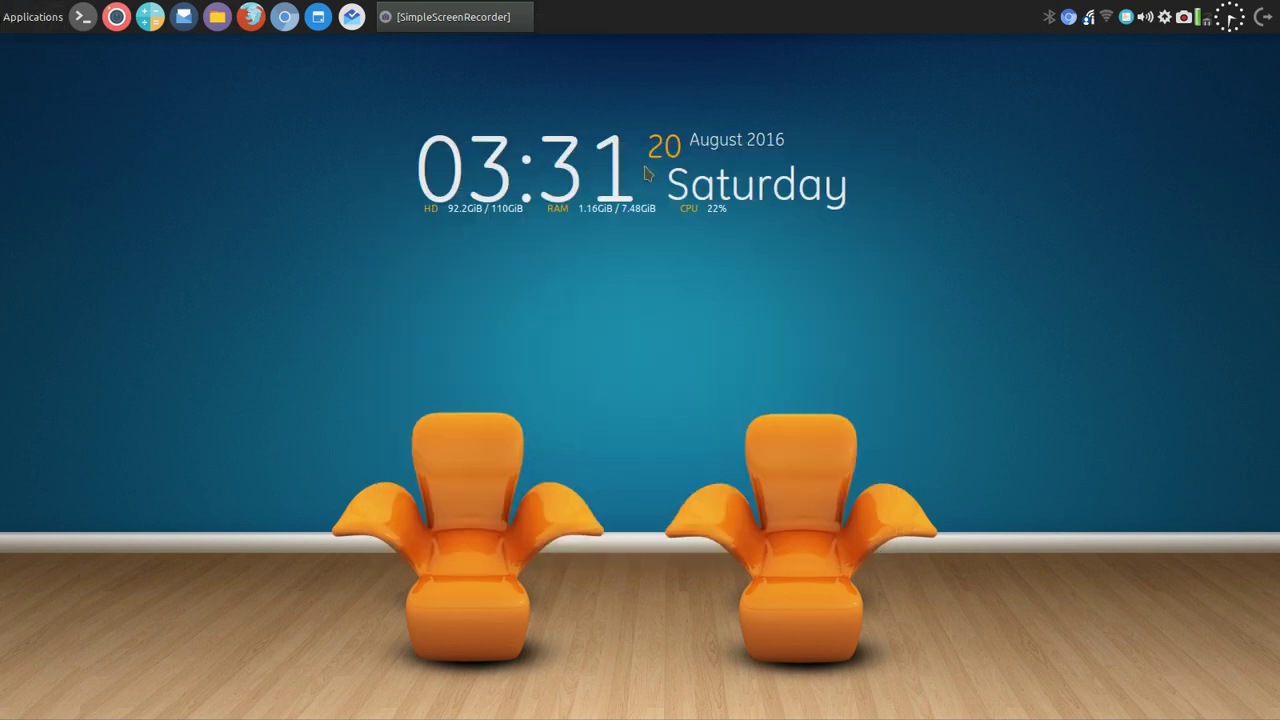
Open Panel Preferences from the top panel's right-click menu.
right_click(901, 28)
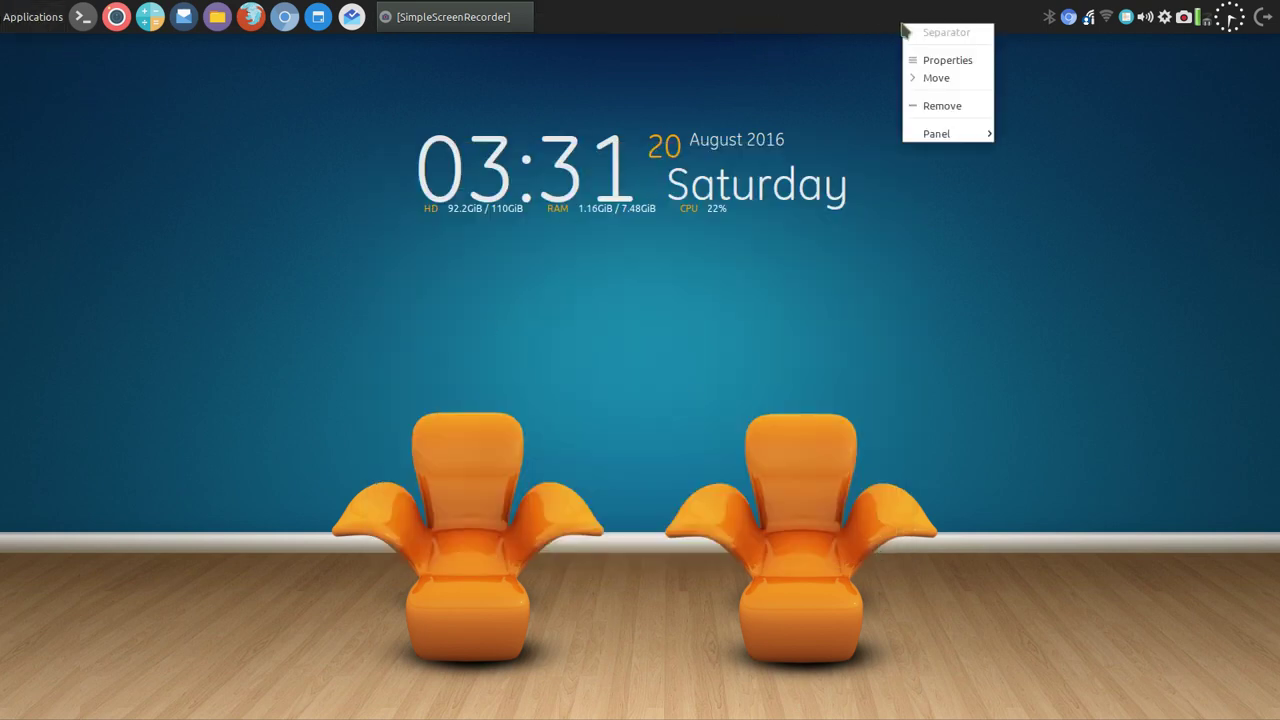
mouse_move(951, 133)
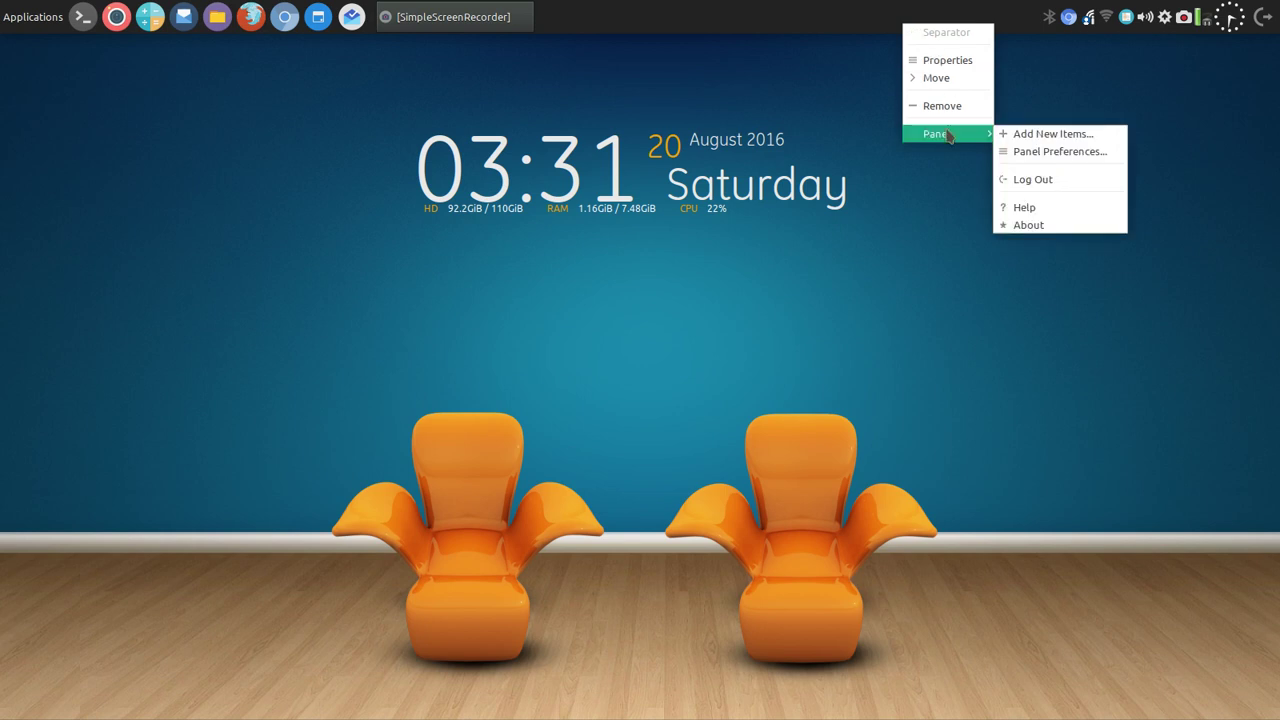
left_click(1020, 151)
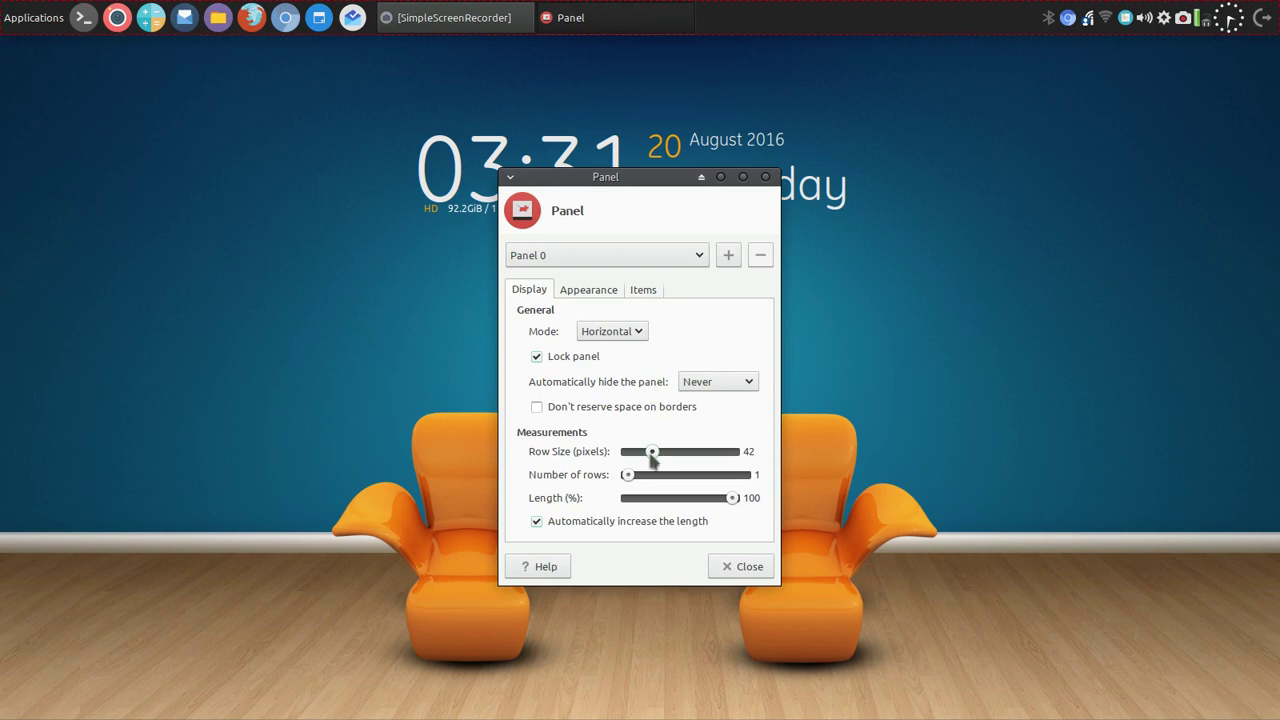
Set Panel 0's row size to 39 pixels and leave Lock panel unchecked.
left_click_drag(652, 452, 677, 452)
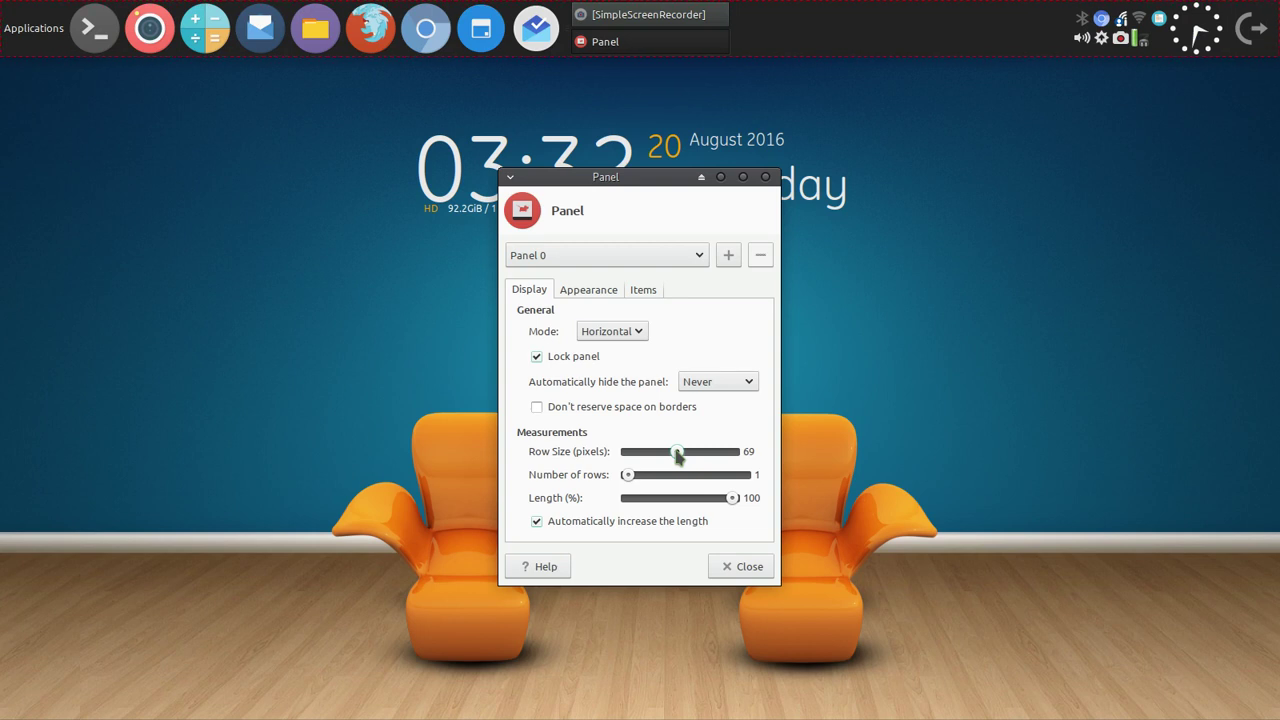
left_click_drag(677, 452, 649, 452)
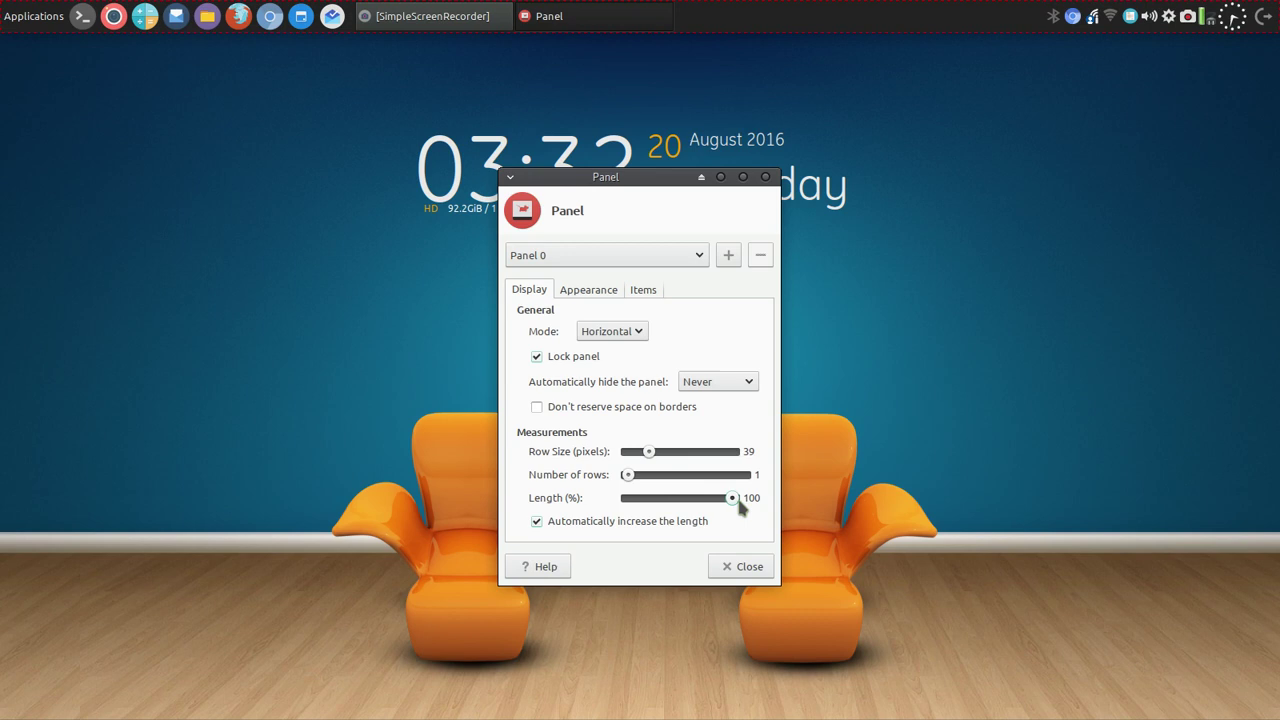
left_click(575, 357)
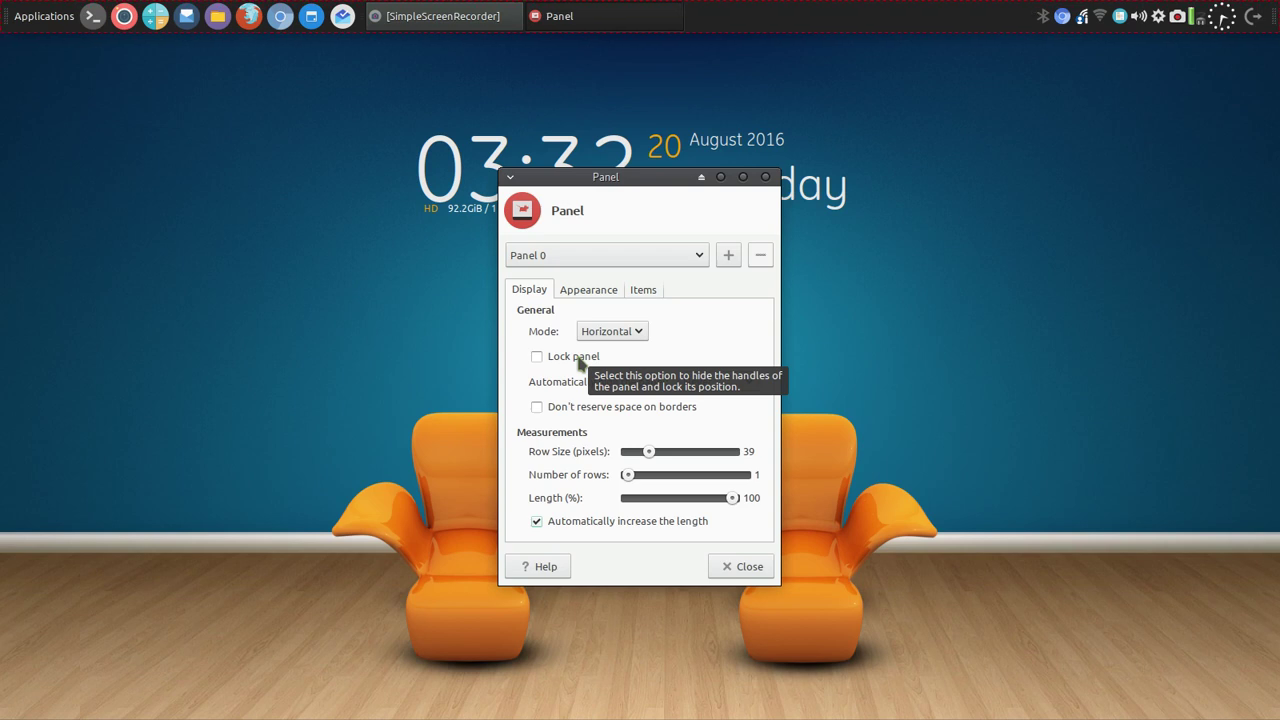
left_click(578, 360)
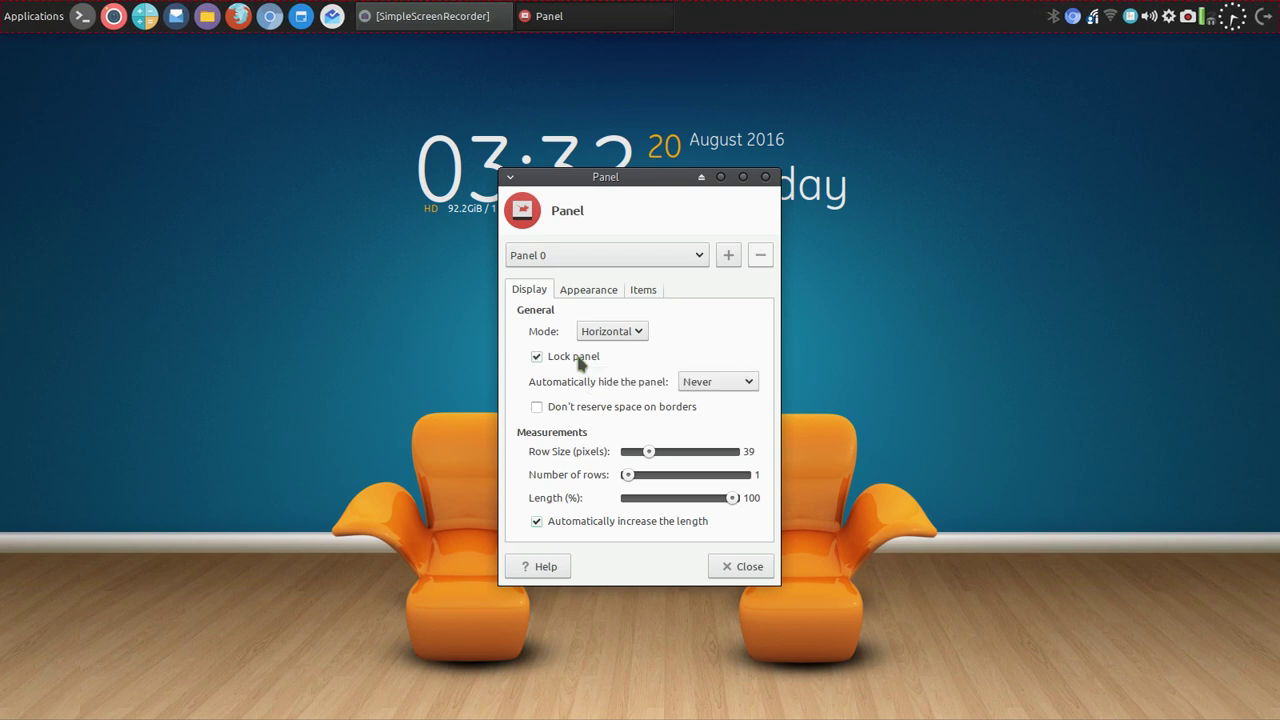
left_click(578, 360)
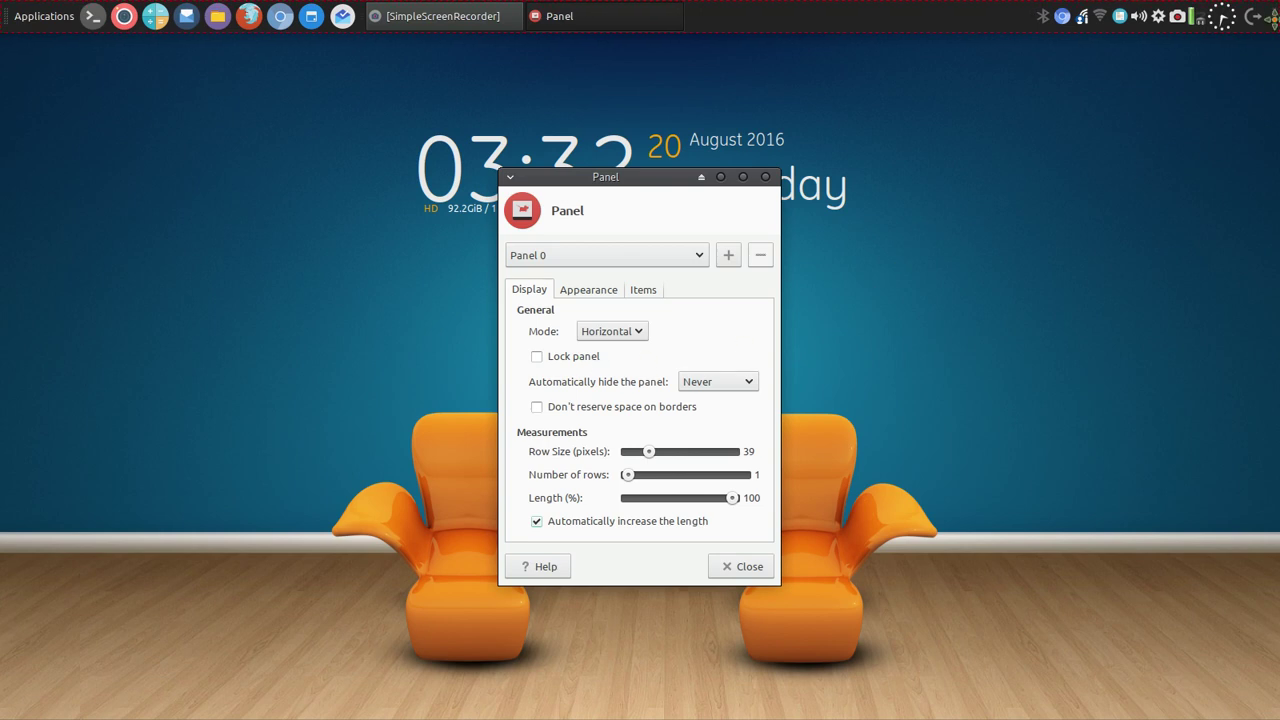
left_click_drag(1276, 24, 1238, 16)
Try the panel in Vertical and Deskbar modes.
left_click(641, 334)
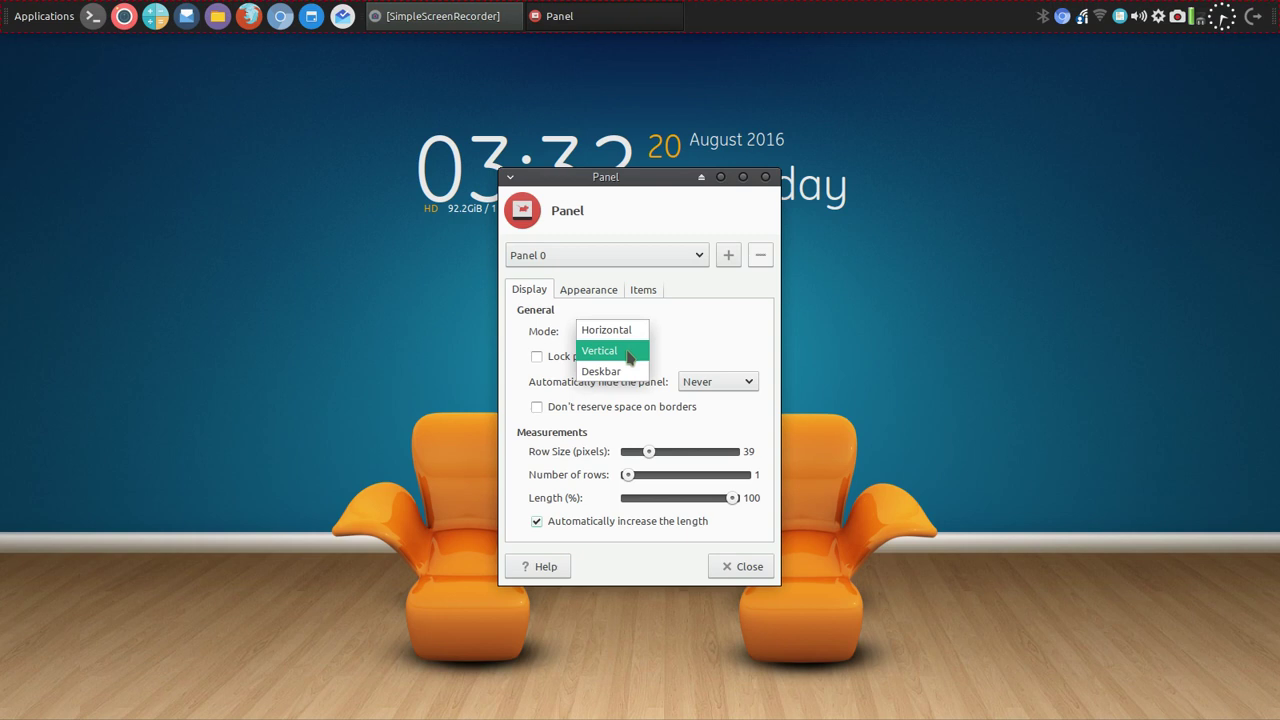
left_click(628, 357)
left_click(641, 338)
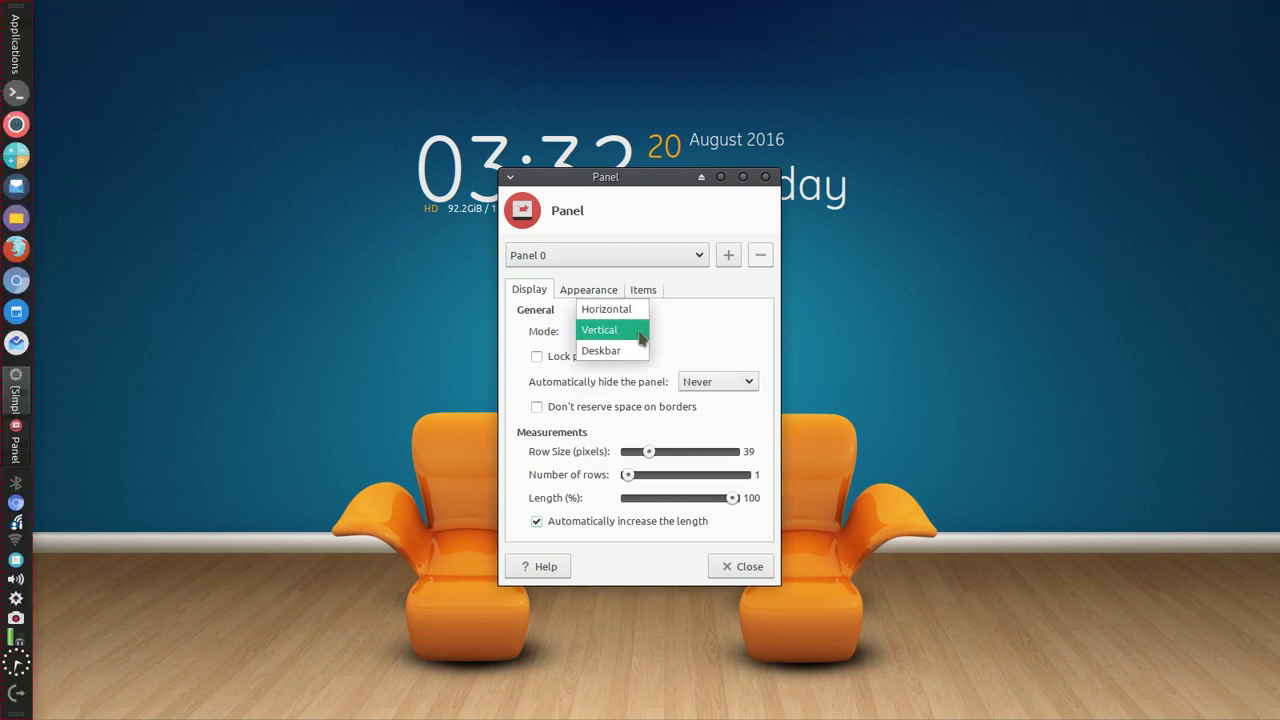
left_click(628, 351)
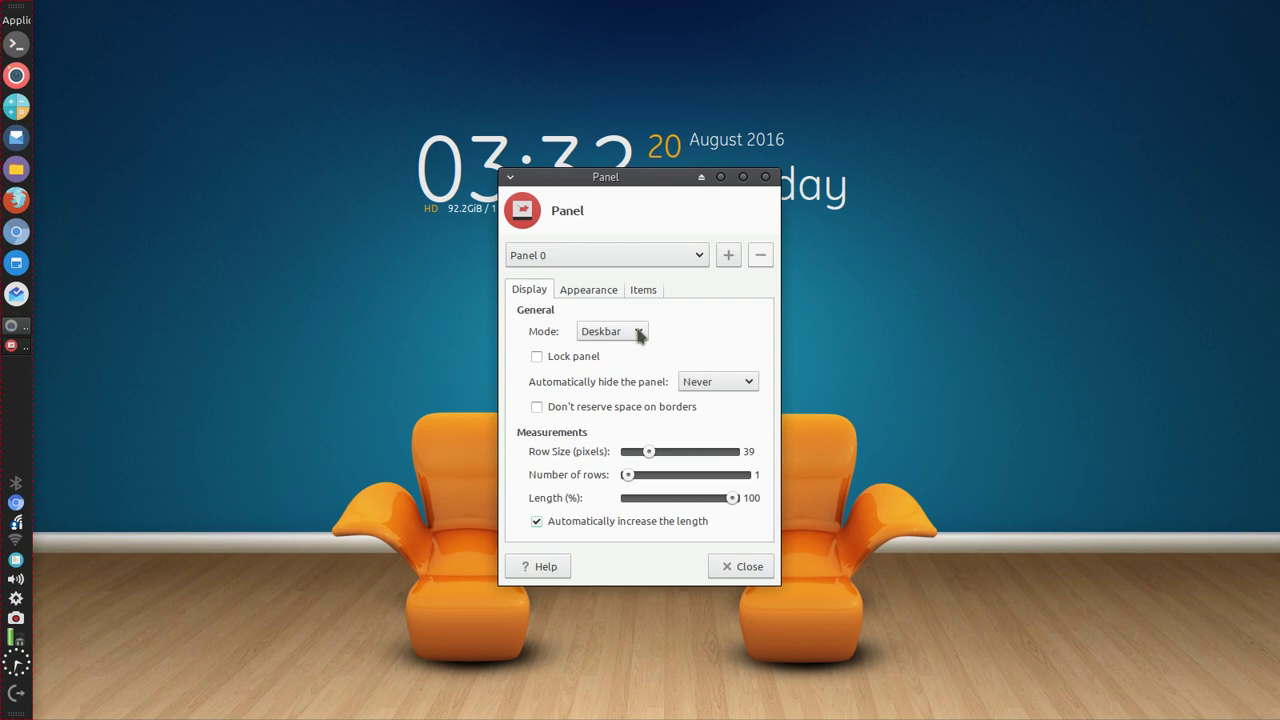
left_click(640, 334)
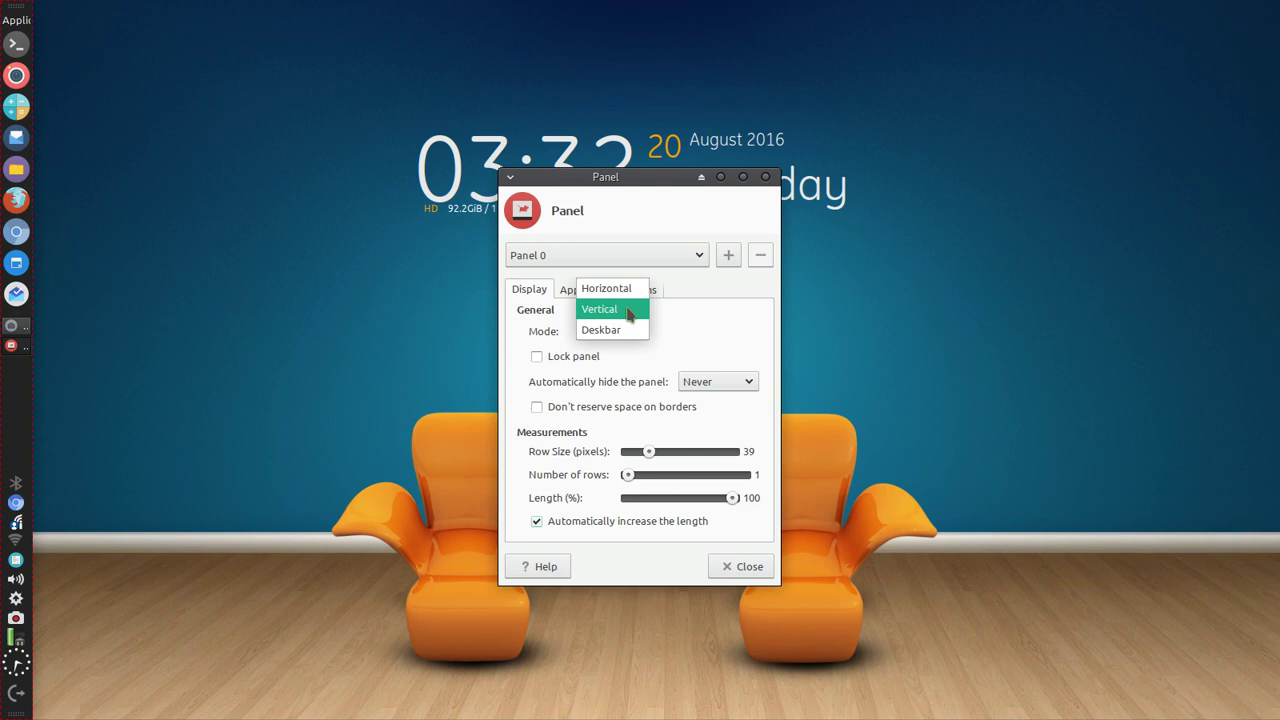
left_click(630, 312)
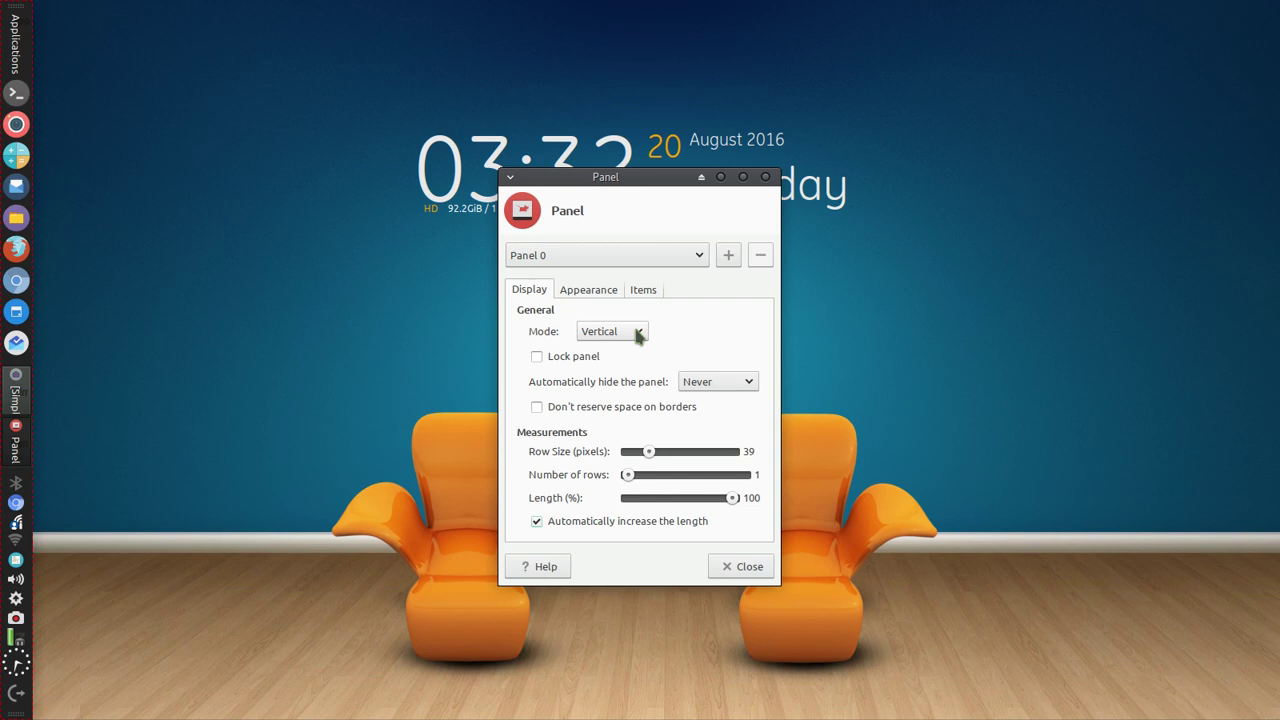
left_click(638, 334)
left_click(630, 350)
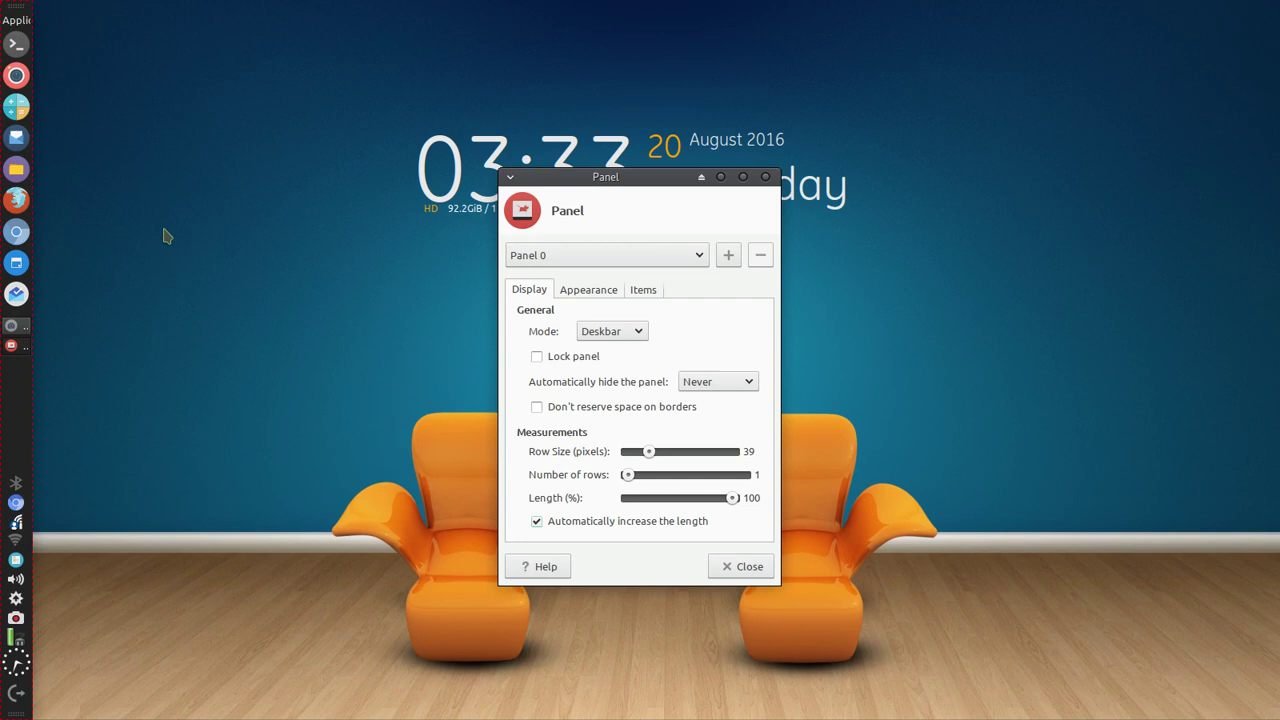
Return the panel to Horizontal mode and lock it.
left_click(630, 331)
left_click(620, 290)
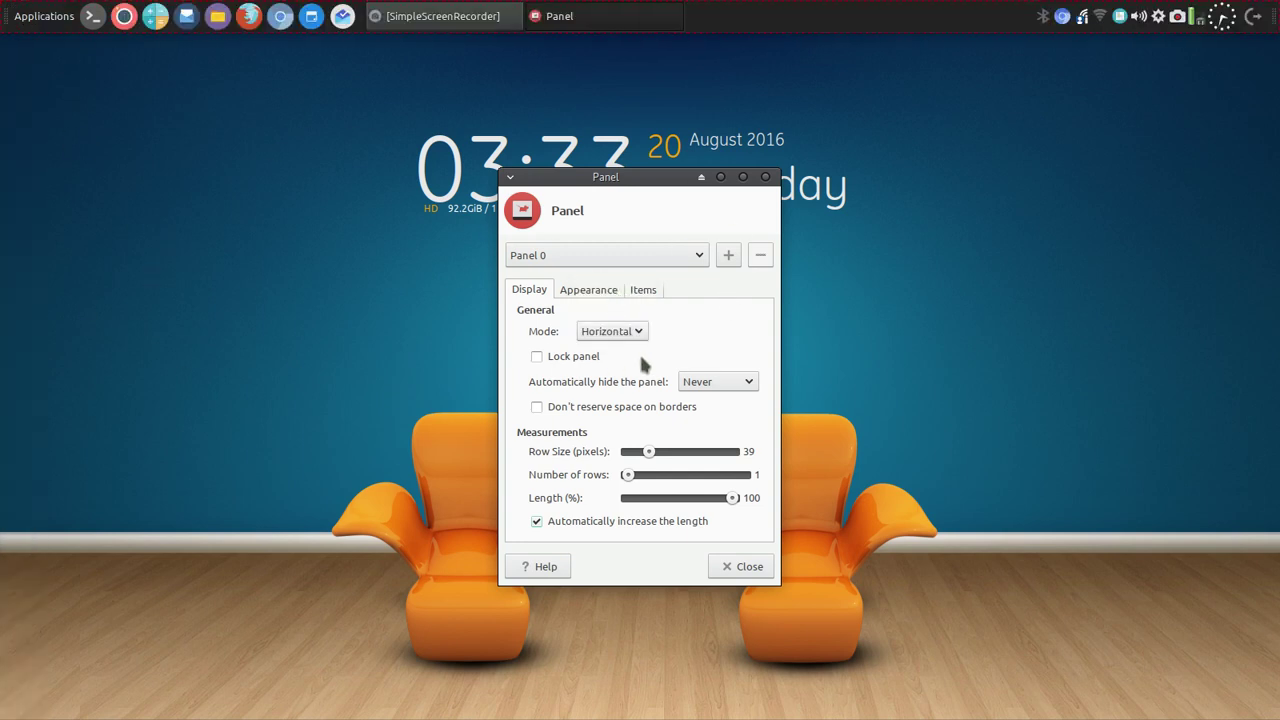
left_click(571, 360)
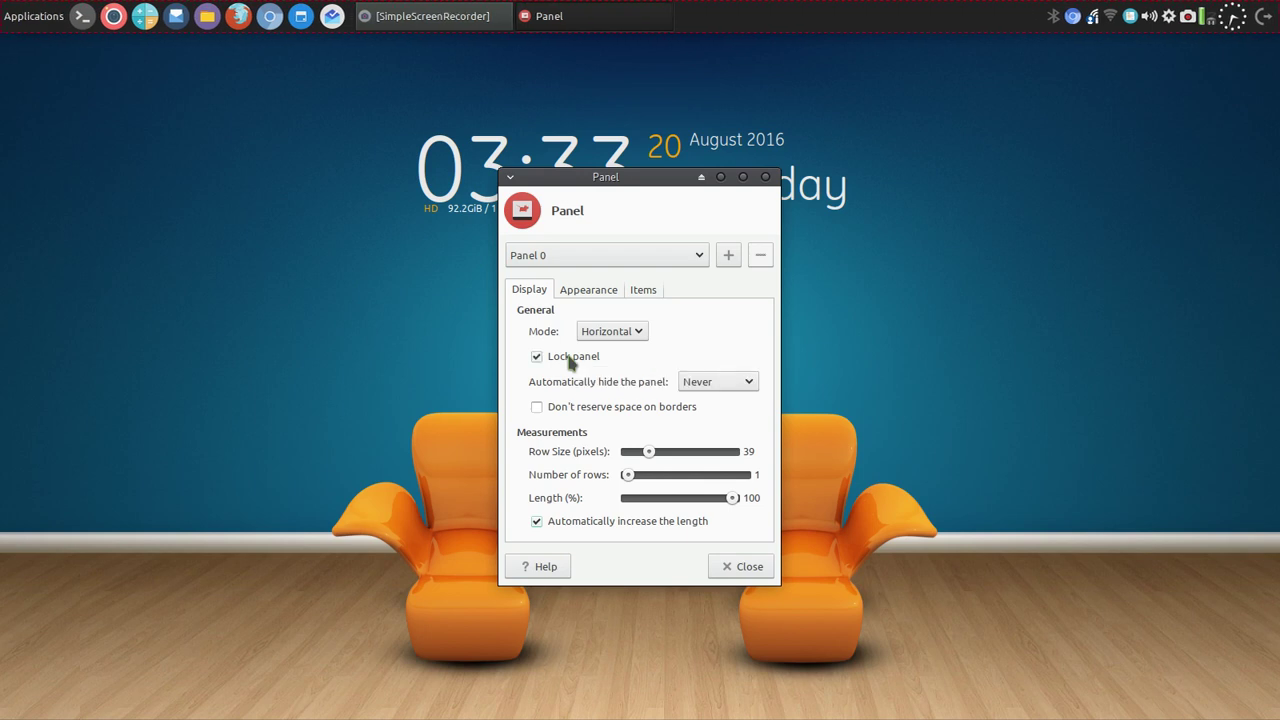
Try a background image, then keep the system background style with lower alpha.
left_click(590, 291)
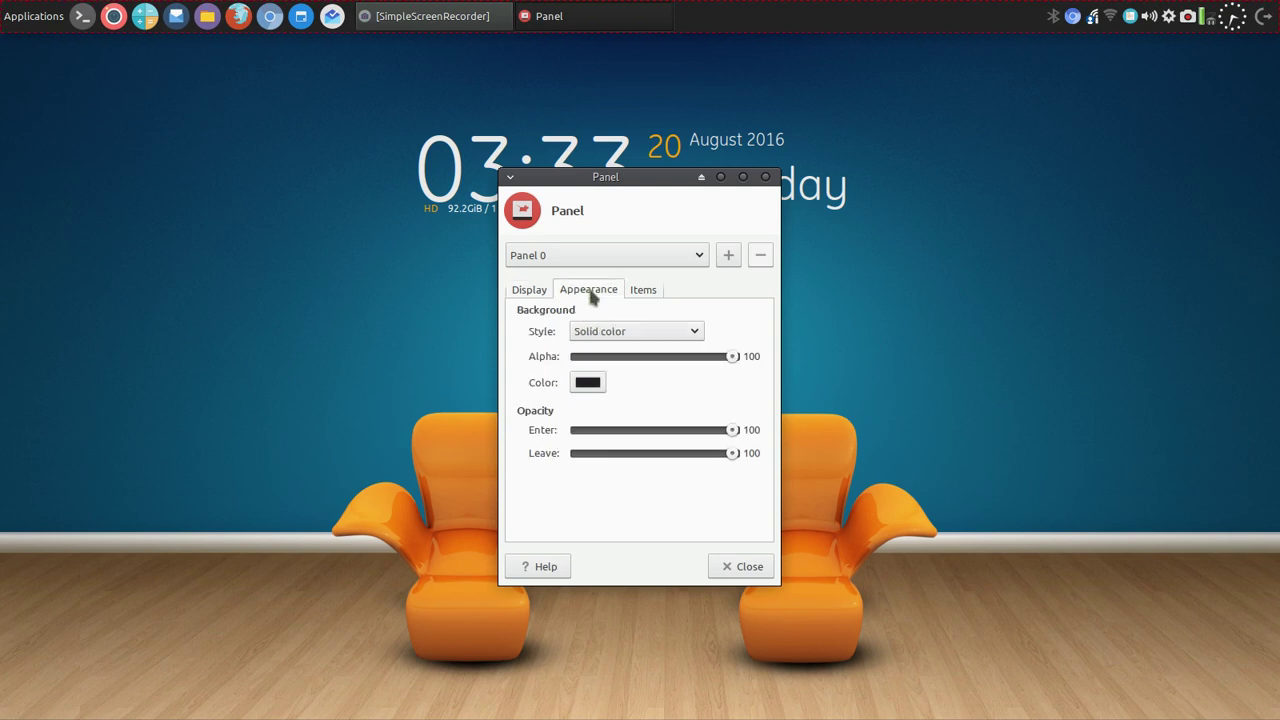
left_click(692, 336)
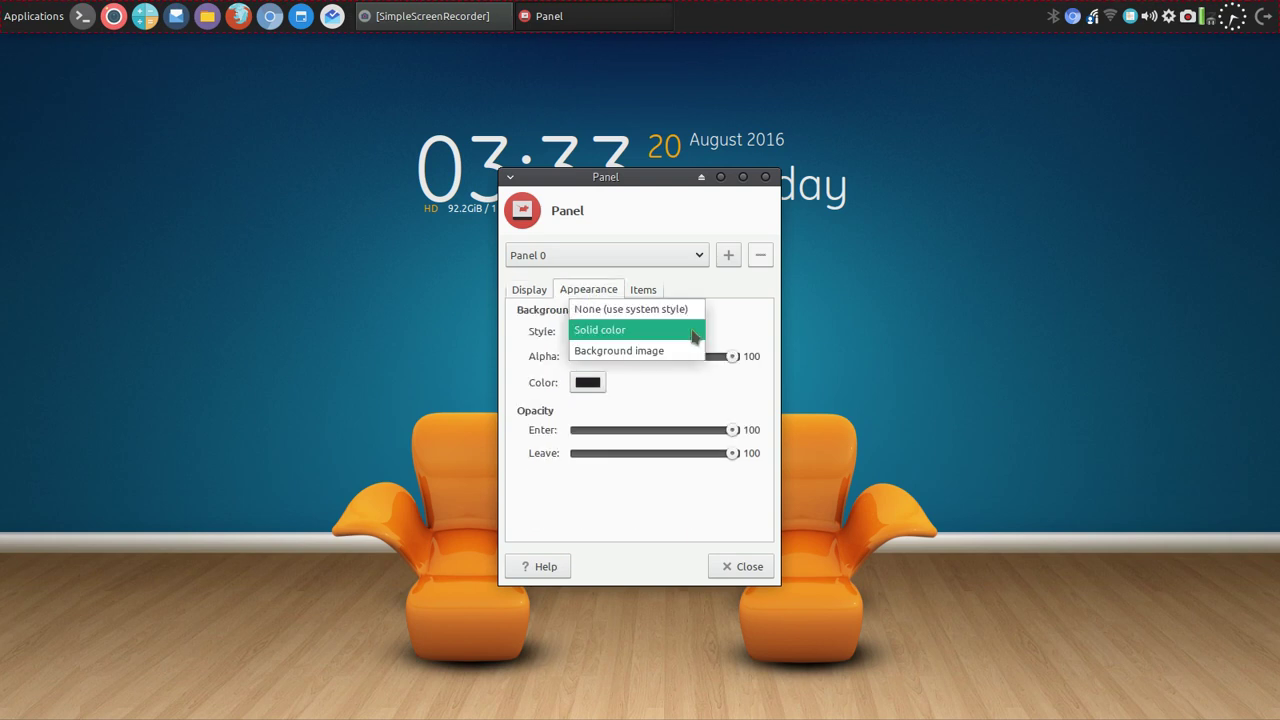
left_click(686, 351)
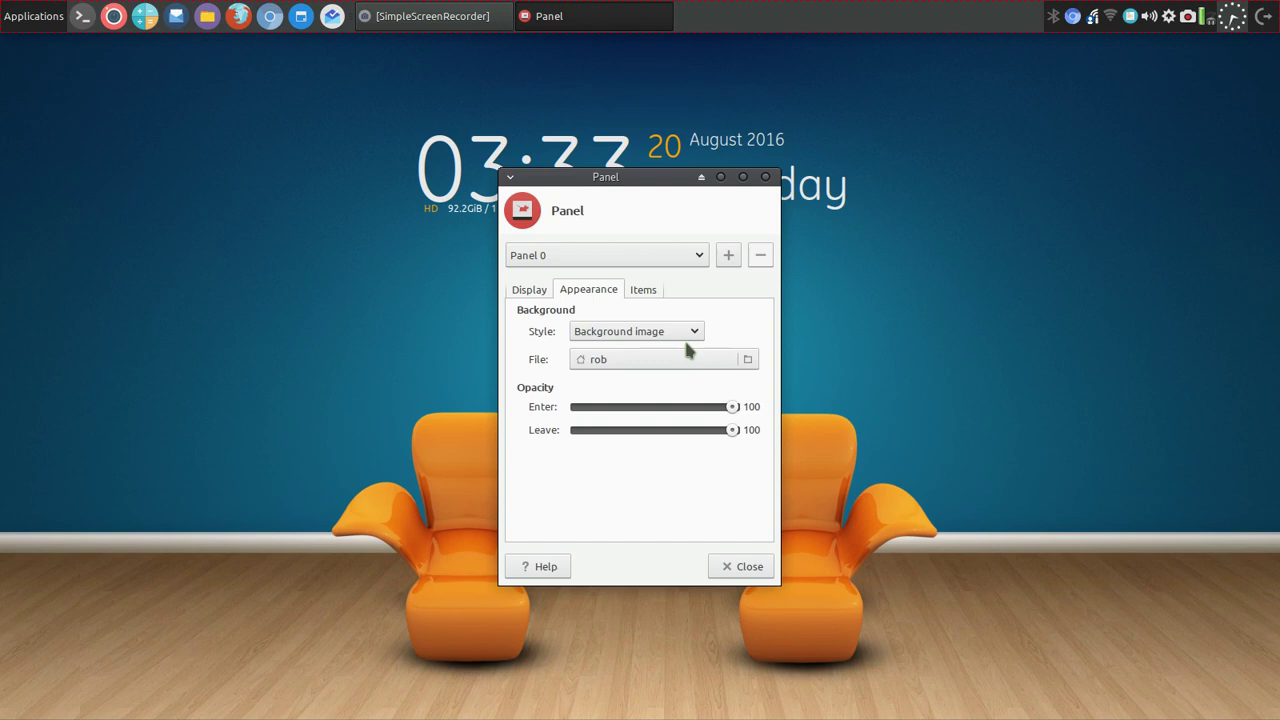
left_click(694, 333)
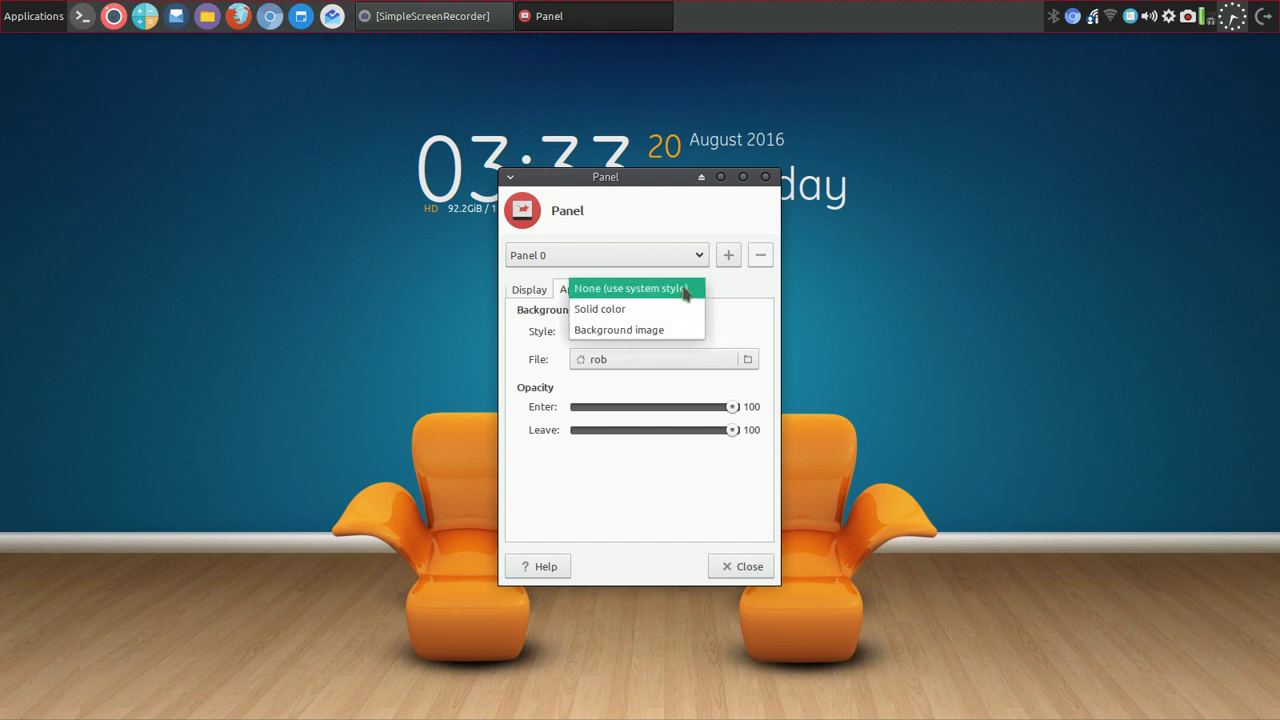
left_click(686, 288)
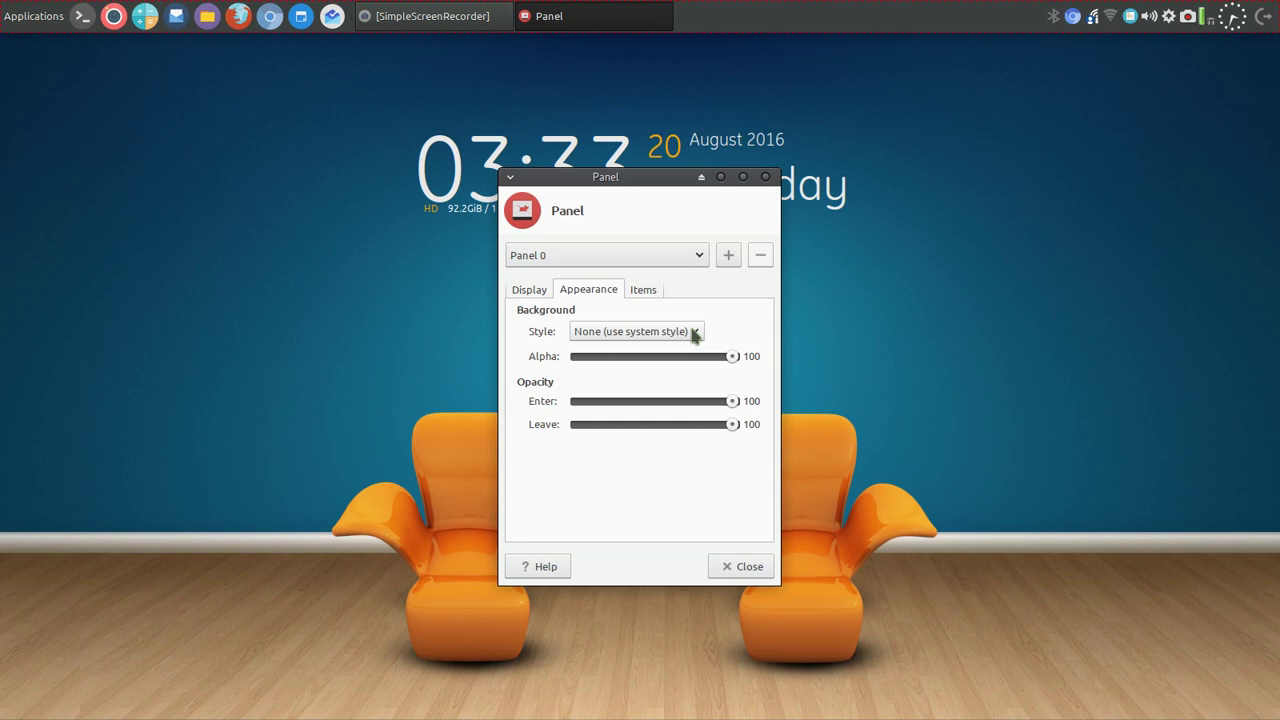
left_click(695, 336)
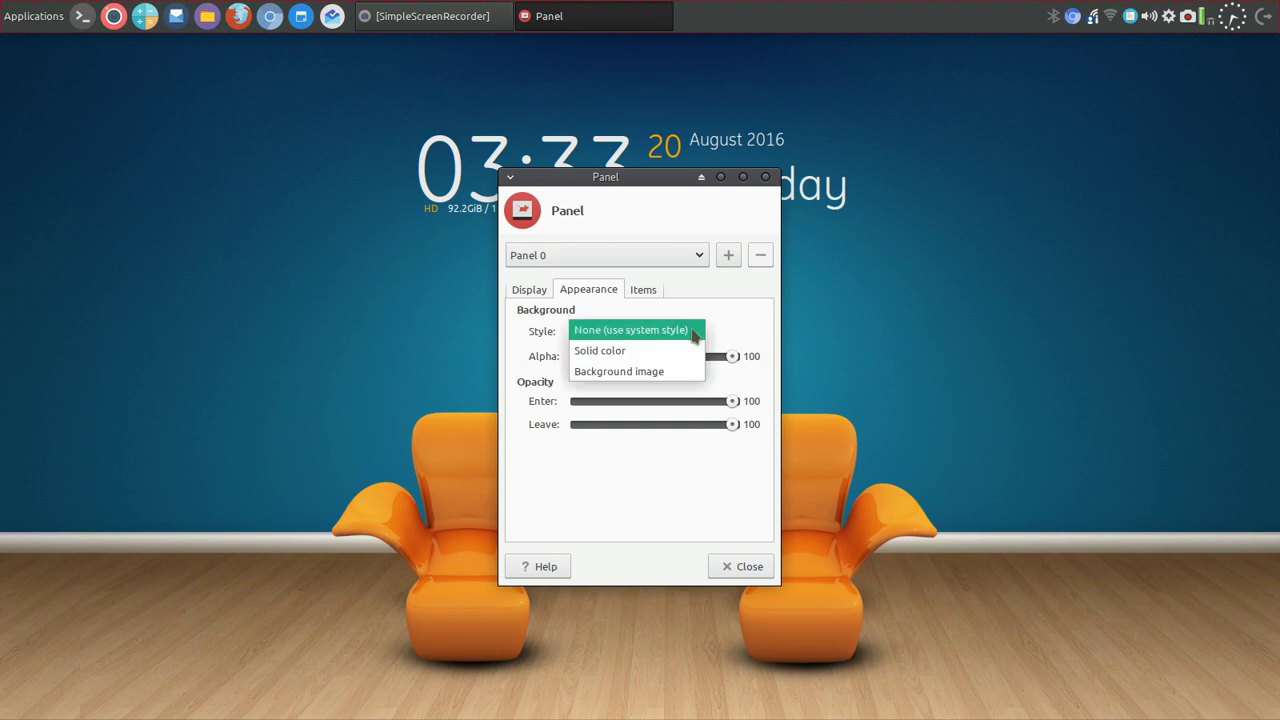
left_click(695, 336)
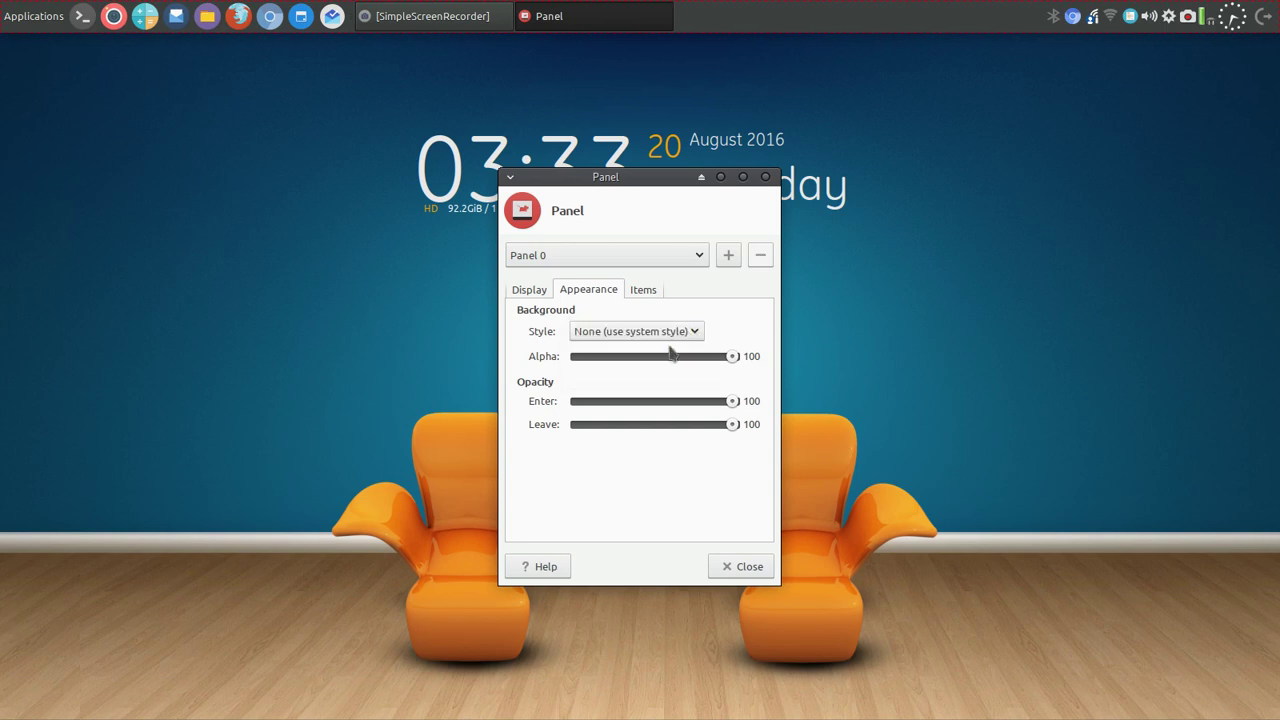
mouse_move(733, 358)
left_mouse_down()
mouse_move(583, 358)
mouse_move(738, 362)
left_mouse_up()
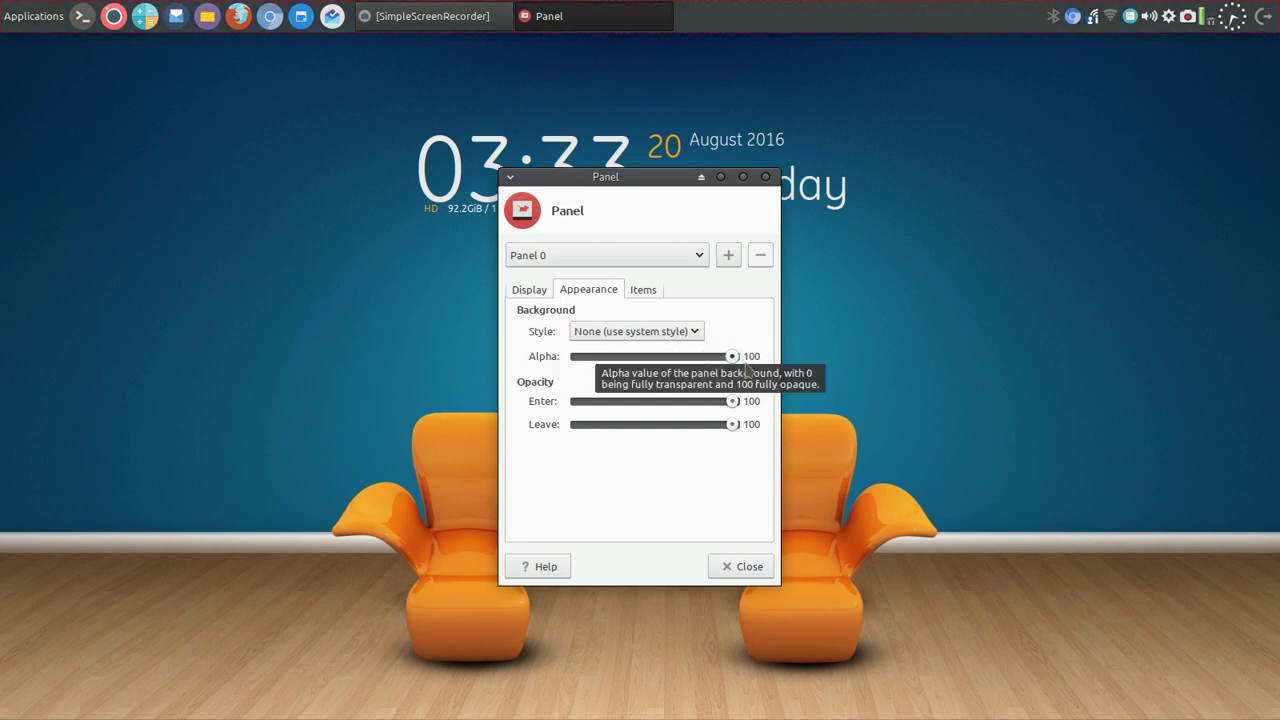
Look through the panel's Items list, then bring back the Display settings.
left_click(645, 291)
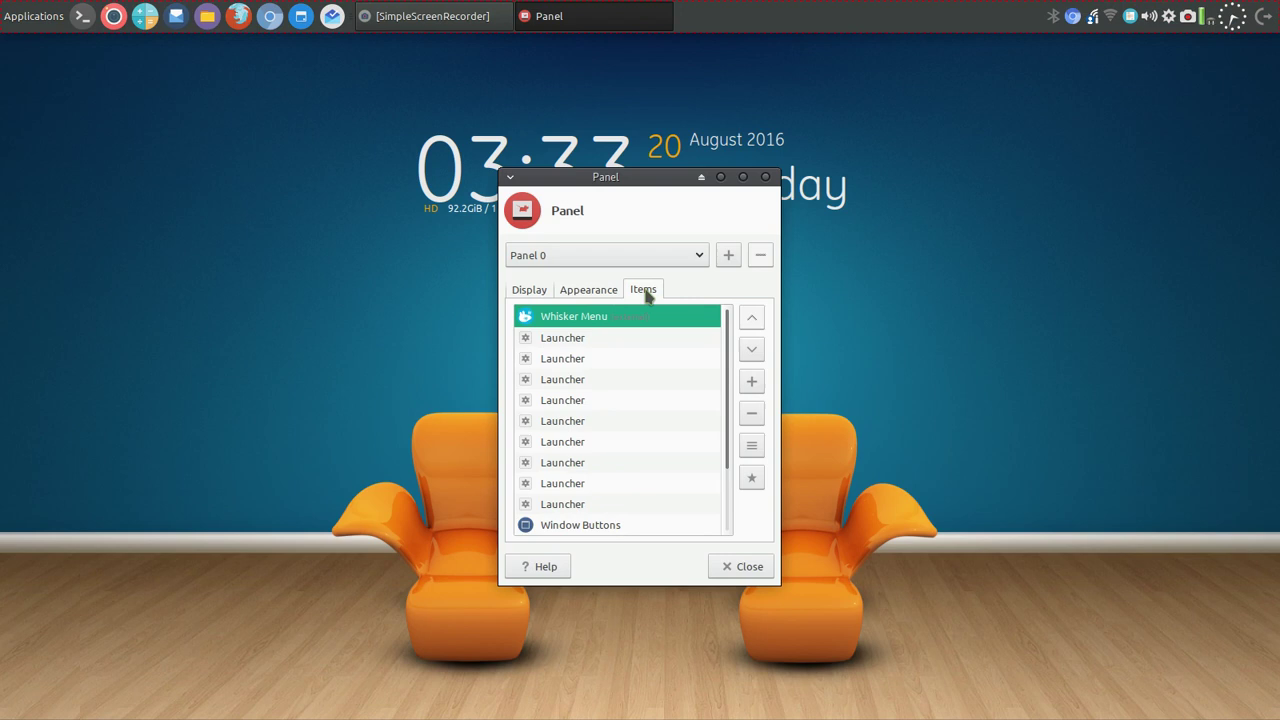
scroll(731, 370, "down", 3)
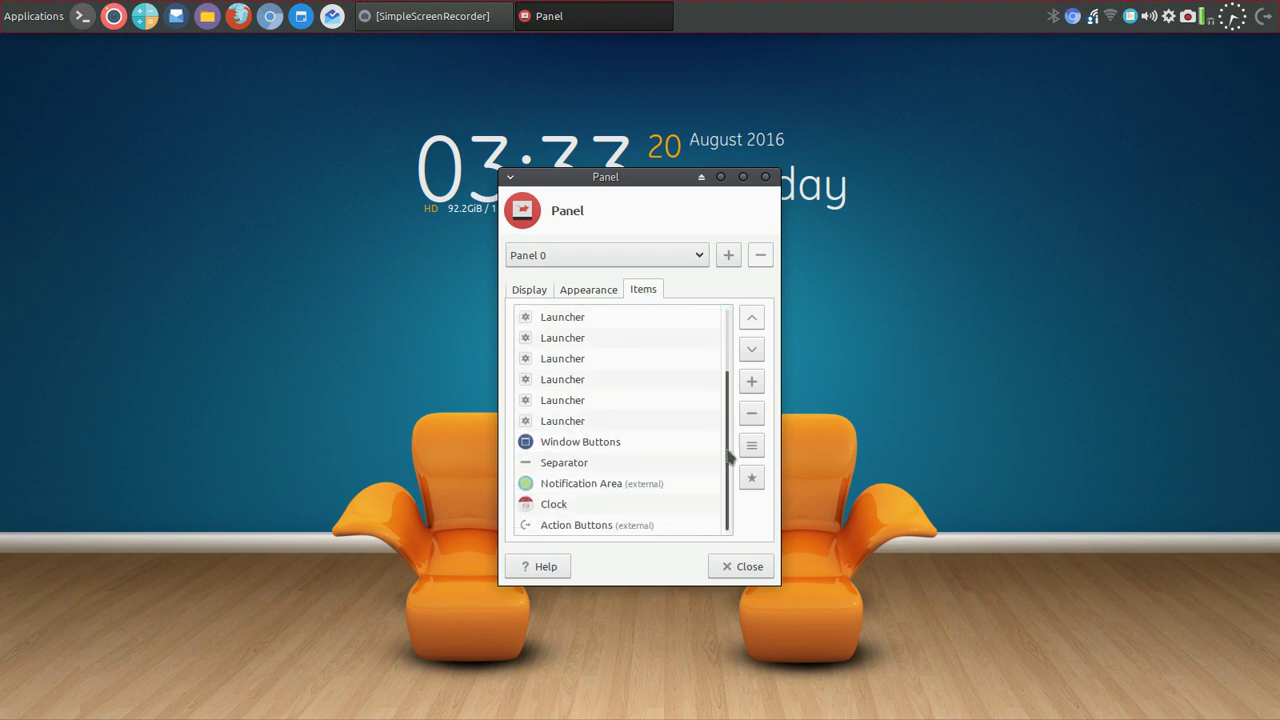
scroll(735, 372, "up", 3)
scroll(737, 400, "down", 3)
scroll(738, 370, "up", 3)
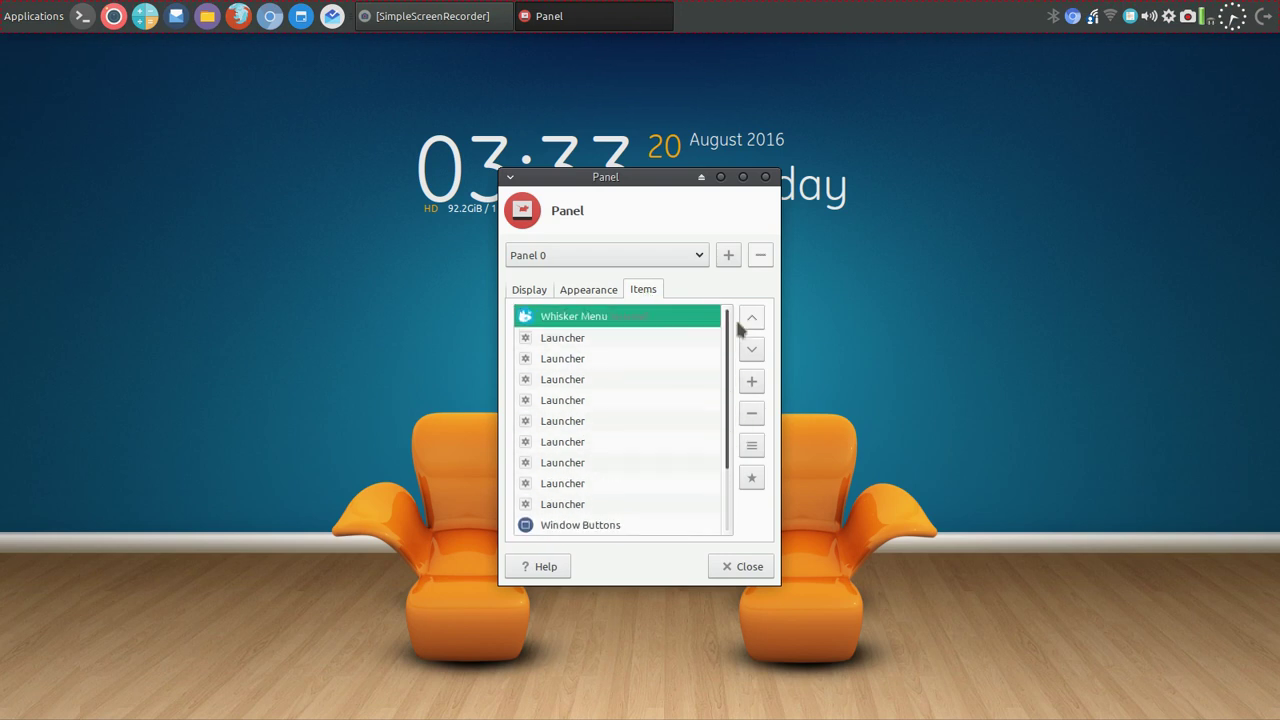
scroll(740, 340, "down", 1)
scroll(733, 370, "up", 2)
scroll(731, 428, "down", 3)
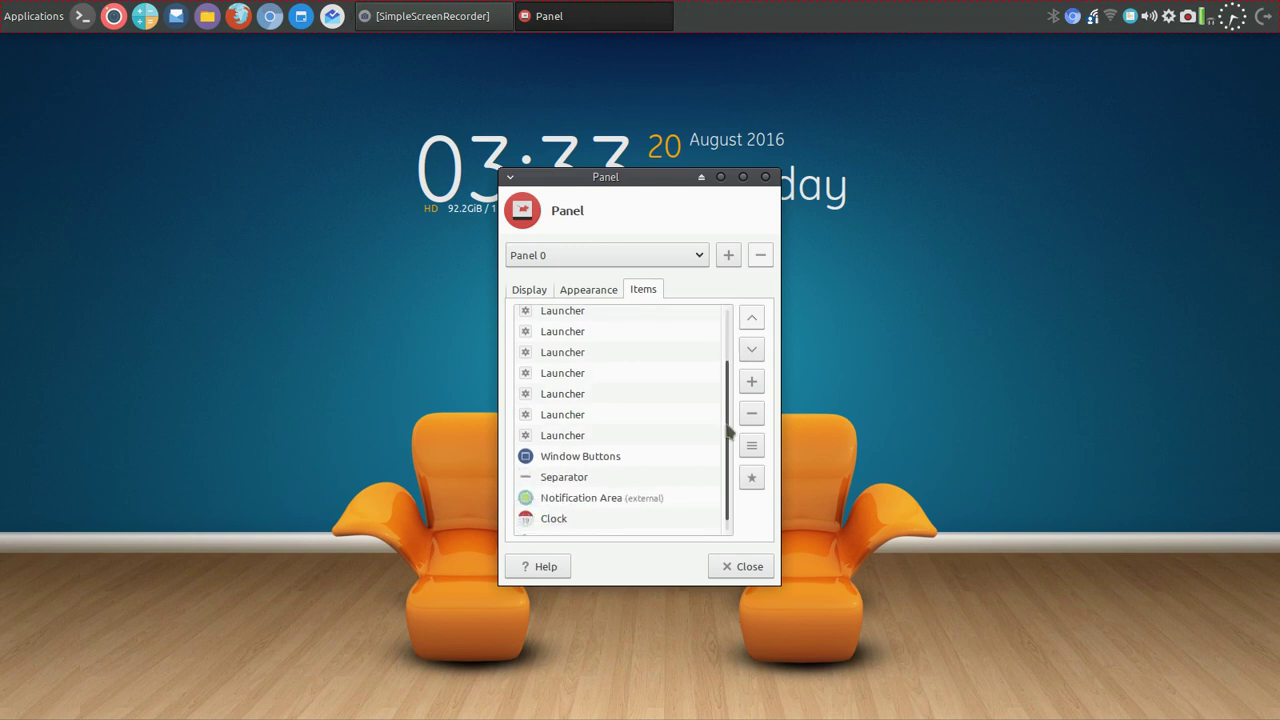
scroll(735, 350, "up", 3)
left_click(543, 291)
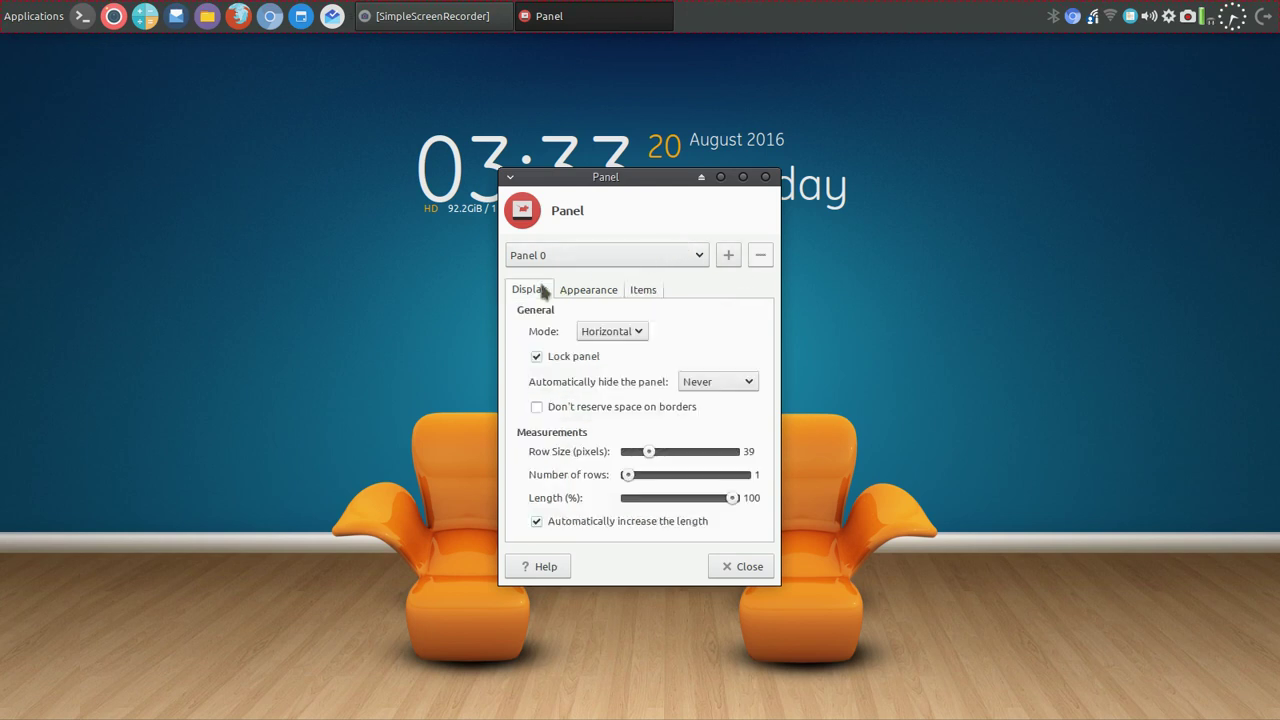
Close Panel Preferences, leaving the locked top panel and Conky clock on the desktop.
left_click(751, 564)
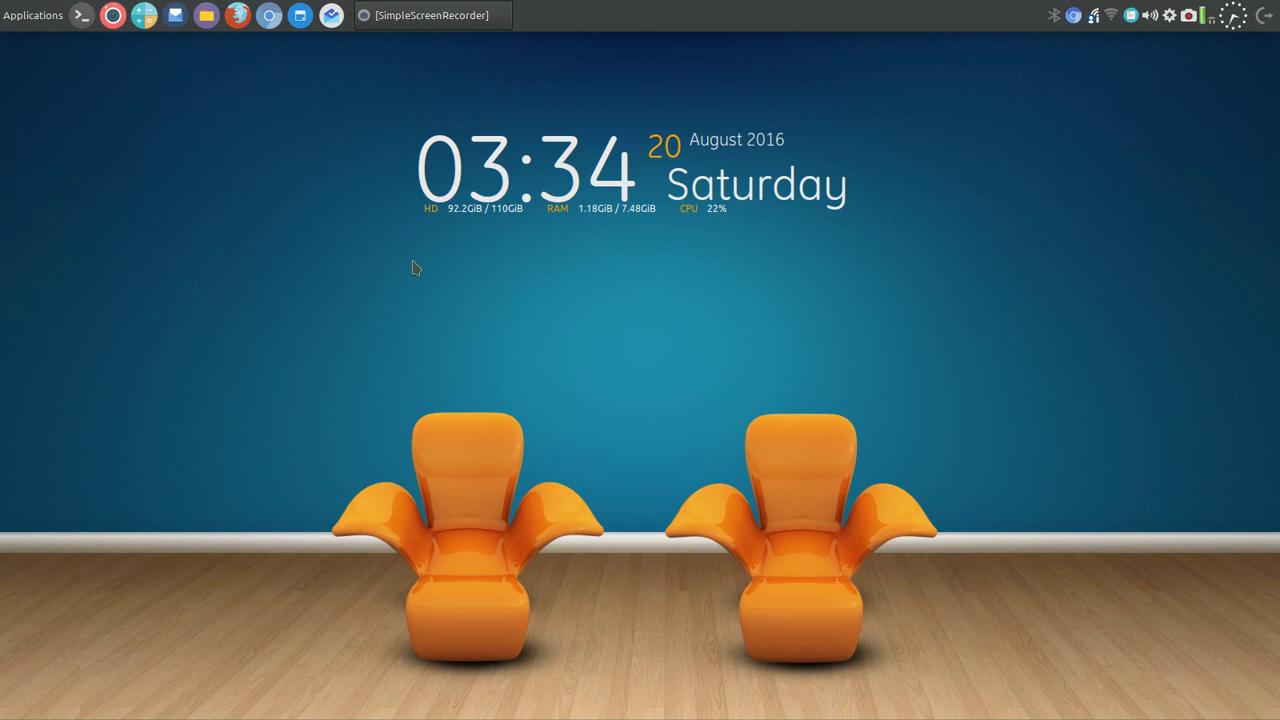
Open Whisker Menu Properties and make the panel button show only the title 'Apps'.
left_click(34, 16)
right_click(36, 20)
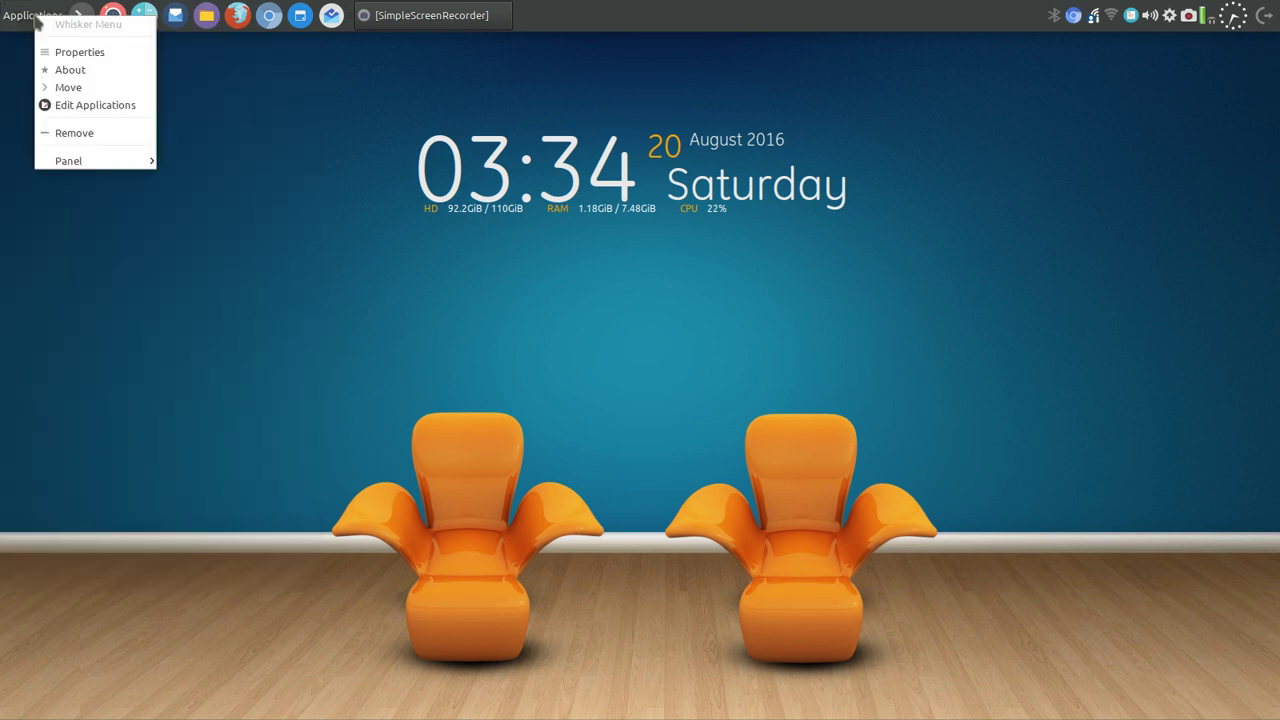
left_click(82, 57)
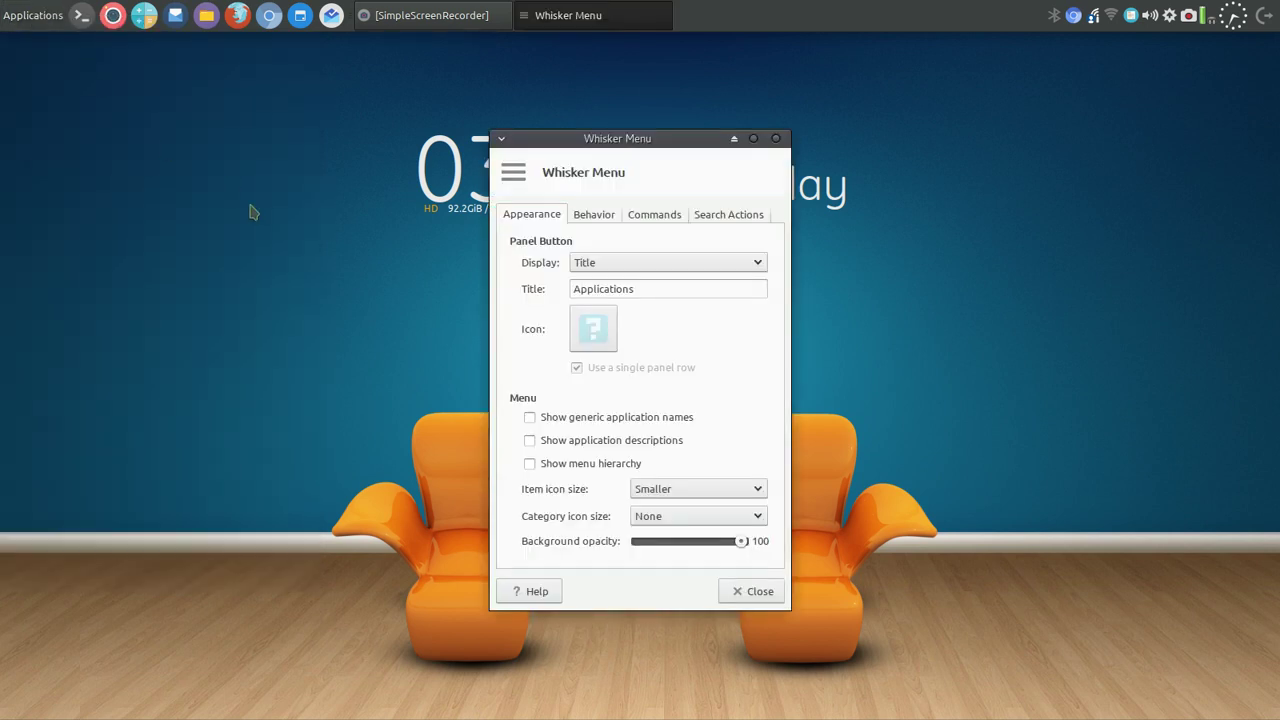
left_click(607, 265)
left_click(600, 262)
left_click(651, 290)
key("BackSpace")
key("BackSpace")
key("BackSpace")
key("BackSpace")
key("BackSpace")
key("BackSpace")
key("BackSpace")
key("BackSpace")
key("BackSpace")
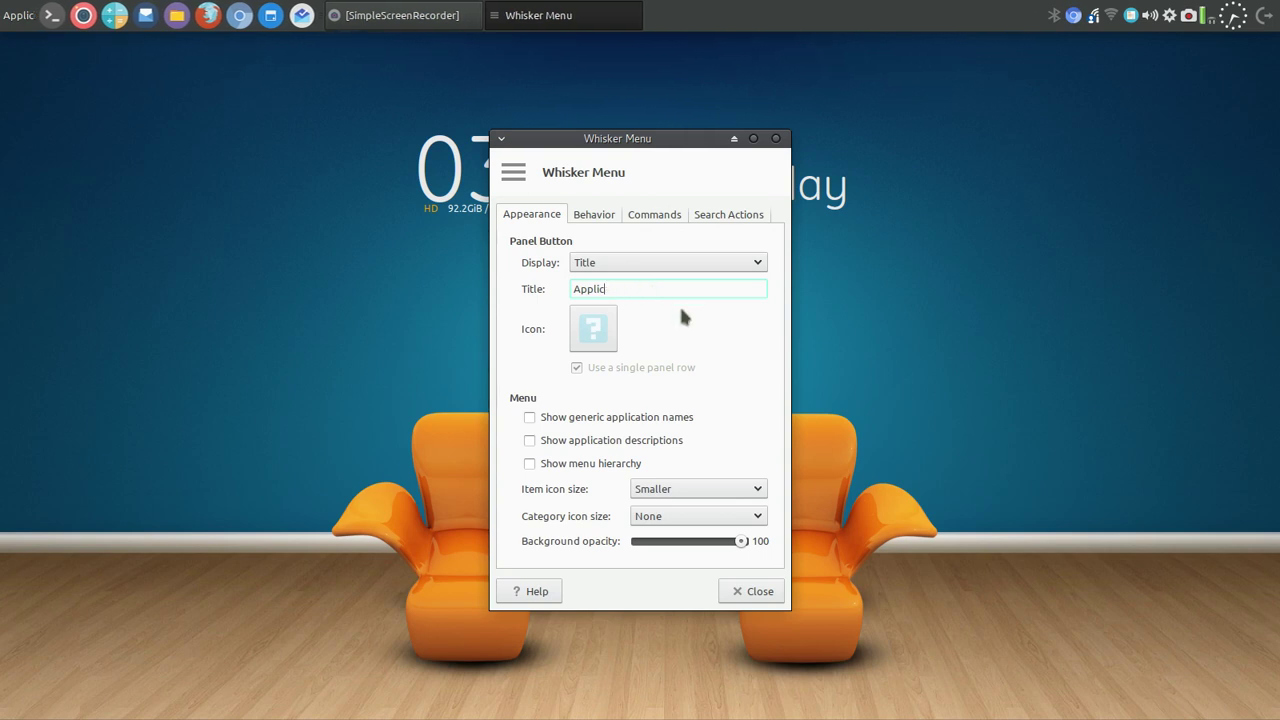
key("BackSpace")
key("BackSpace")
key("BackSpace")
type("Start")
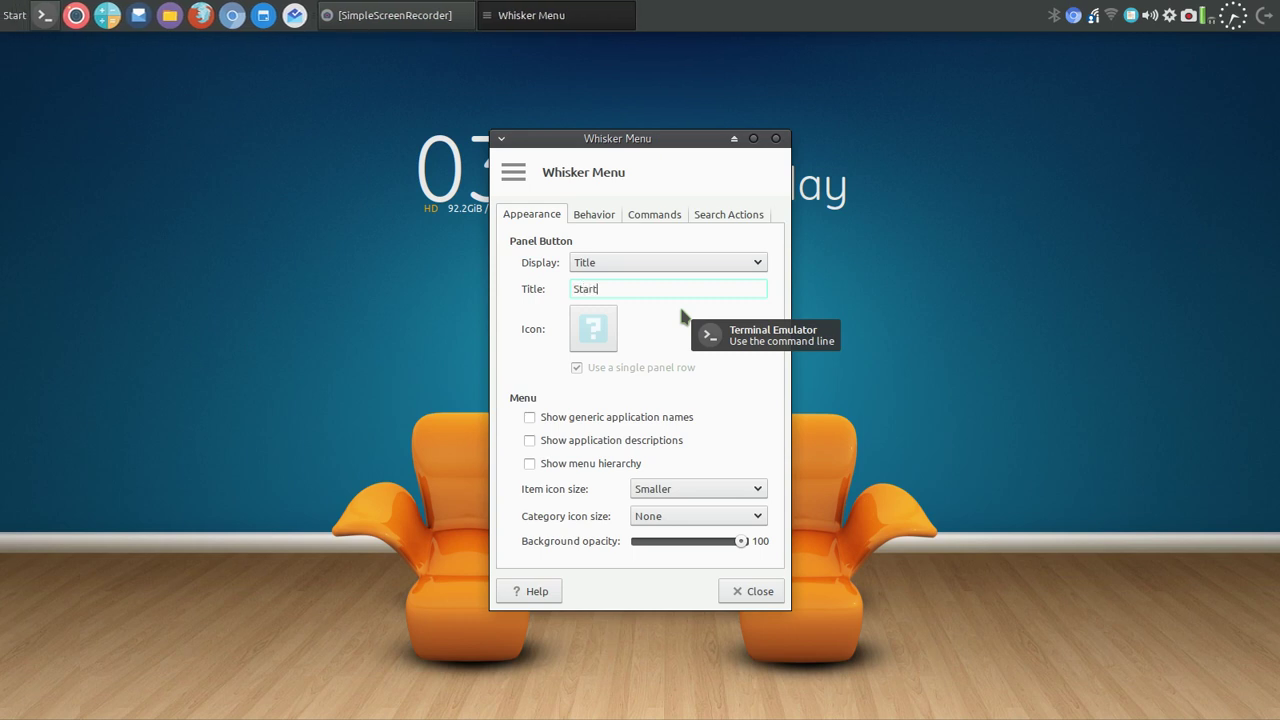
key("BackSpace")
key("BackSpace")
key("BackSpace")
key("BackSpace")
key("BackSpace")
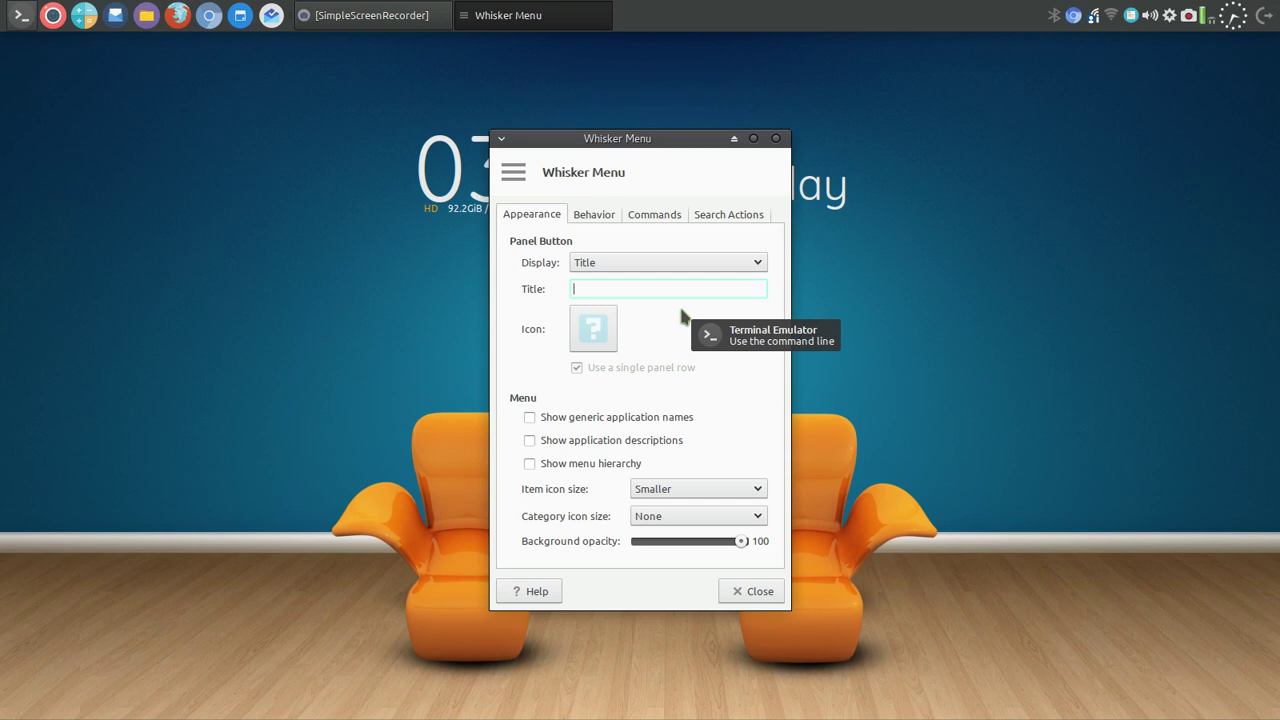
type("Apps")
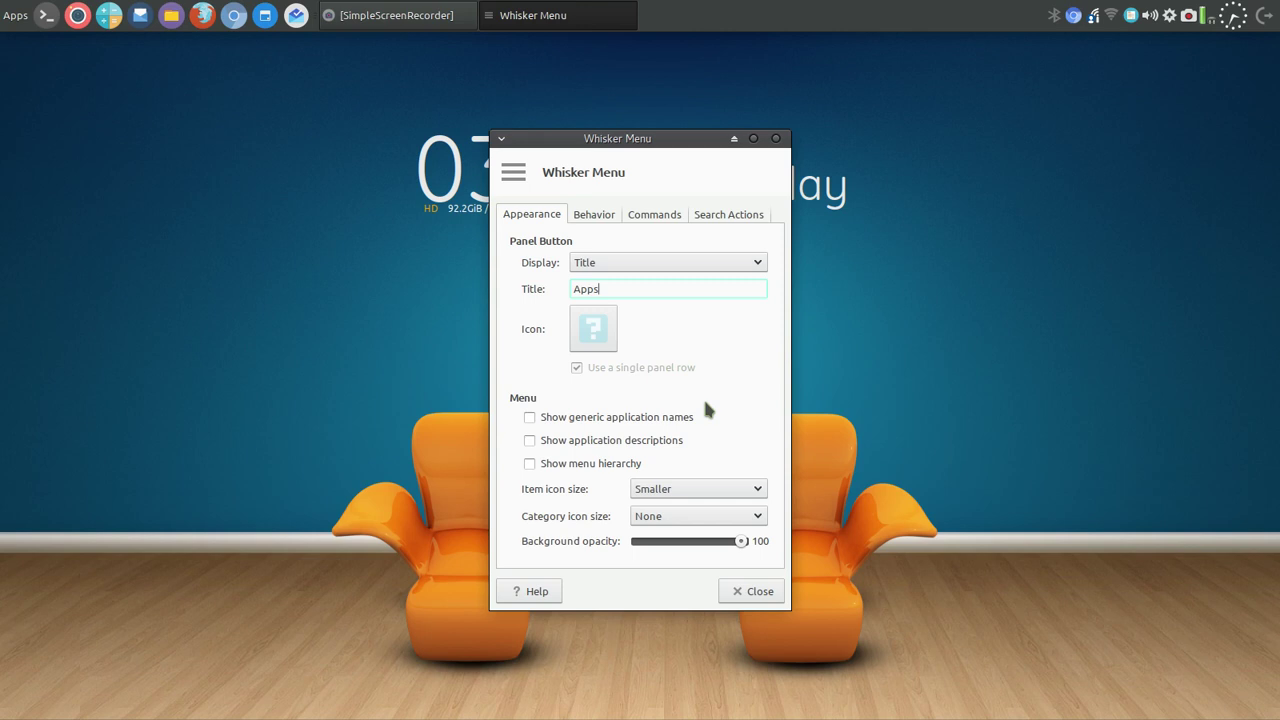
Browse the Behavior and Commands tabs, ending on Search Actions with Man Pages, Wikipedia, Run in Terminal, Open URI.
left_click(589, 216)
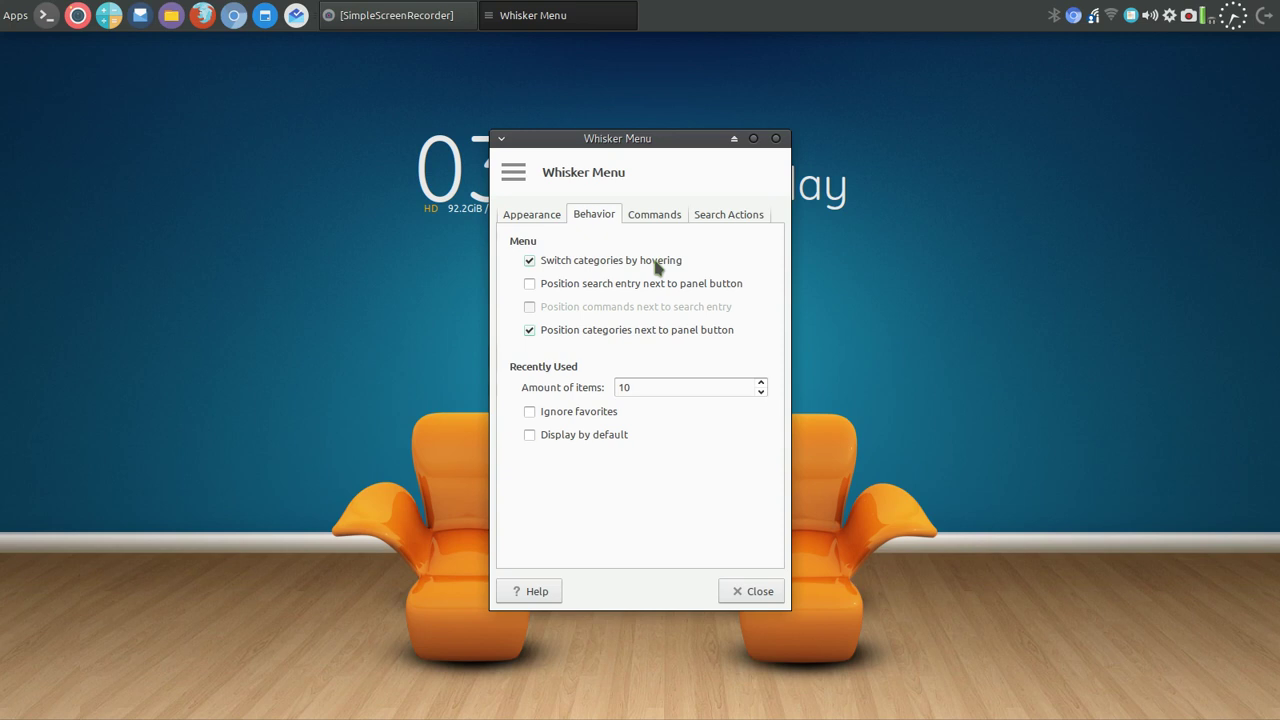
left_click(662, 216)
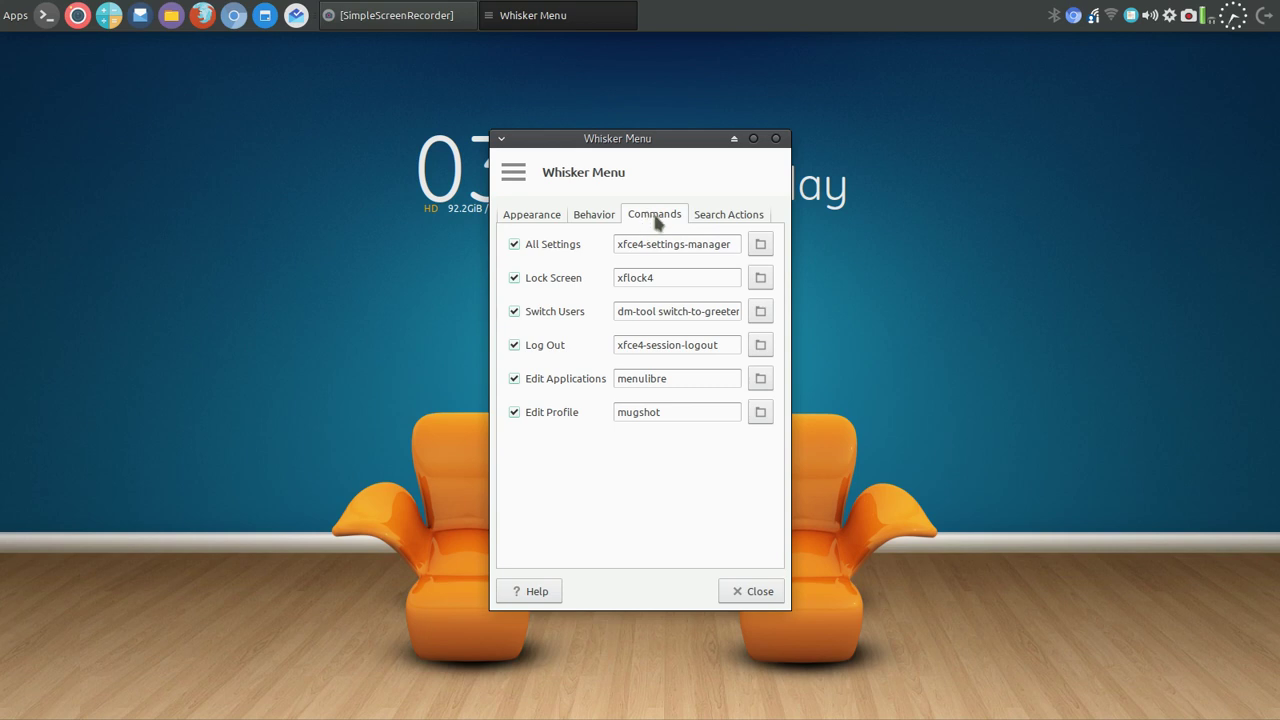
left_click(718, 220)
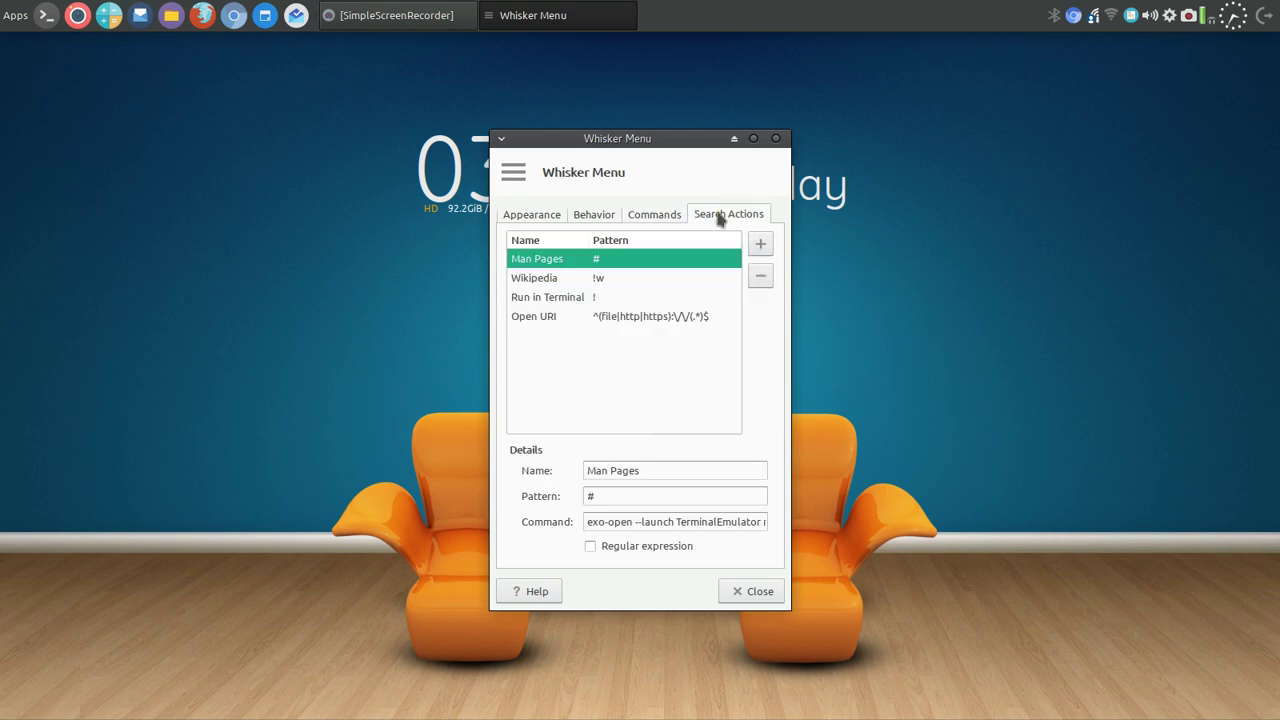
Switch back to the Appearance tab of Whisker Menu Properties.
left_click(518, 216)
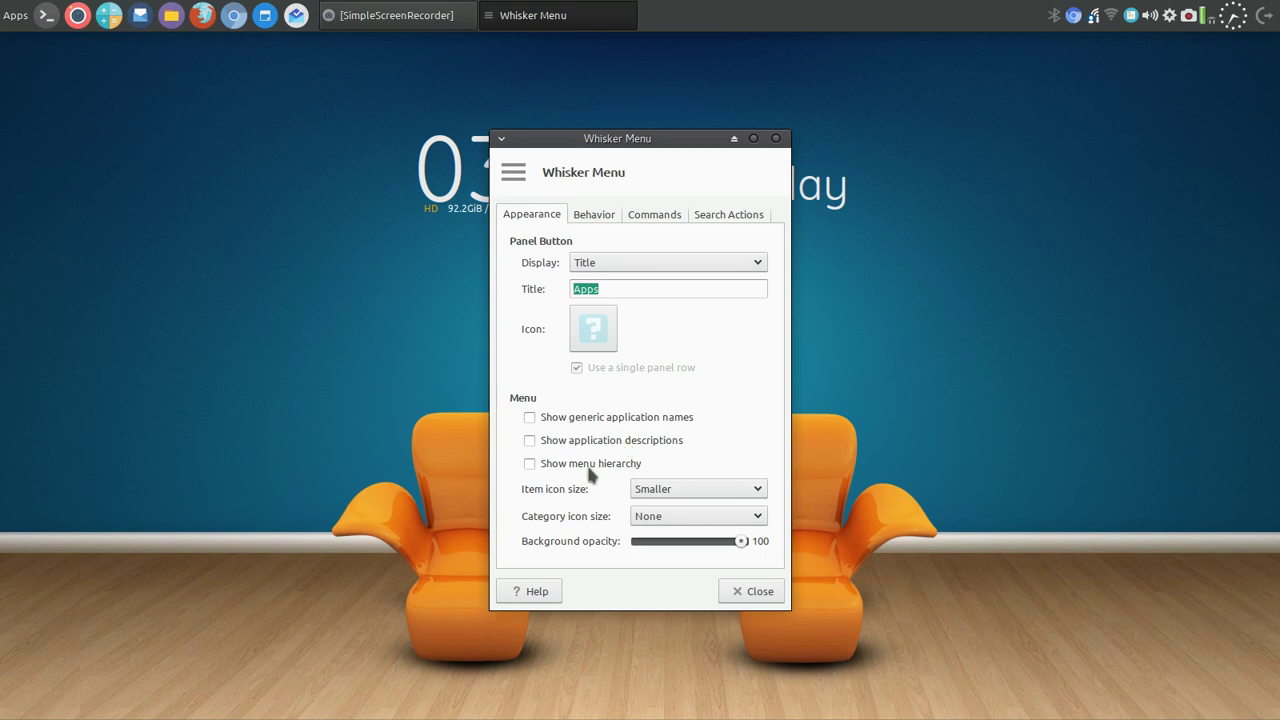
Leave the item icon size dropdown set to Smaller.
left_click(674, 492)
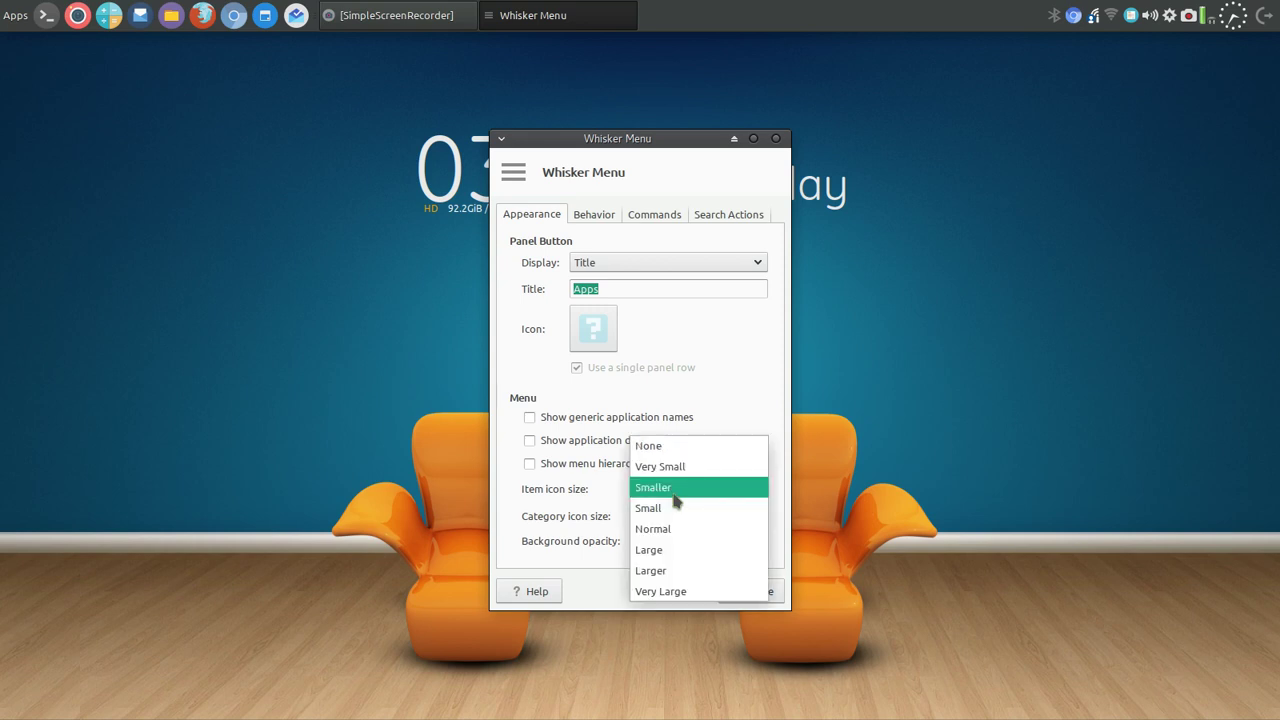
left_click(675, 490)
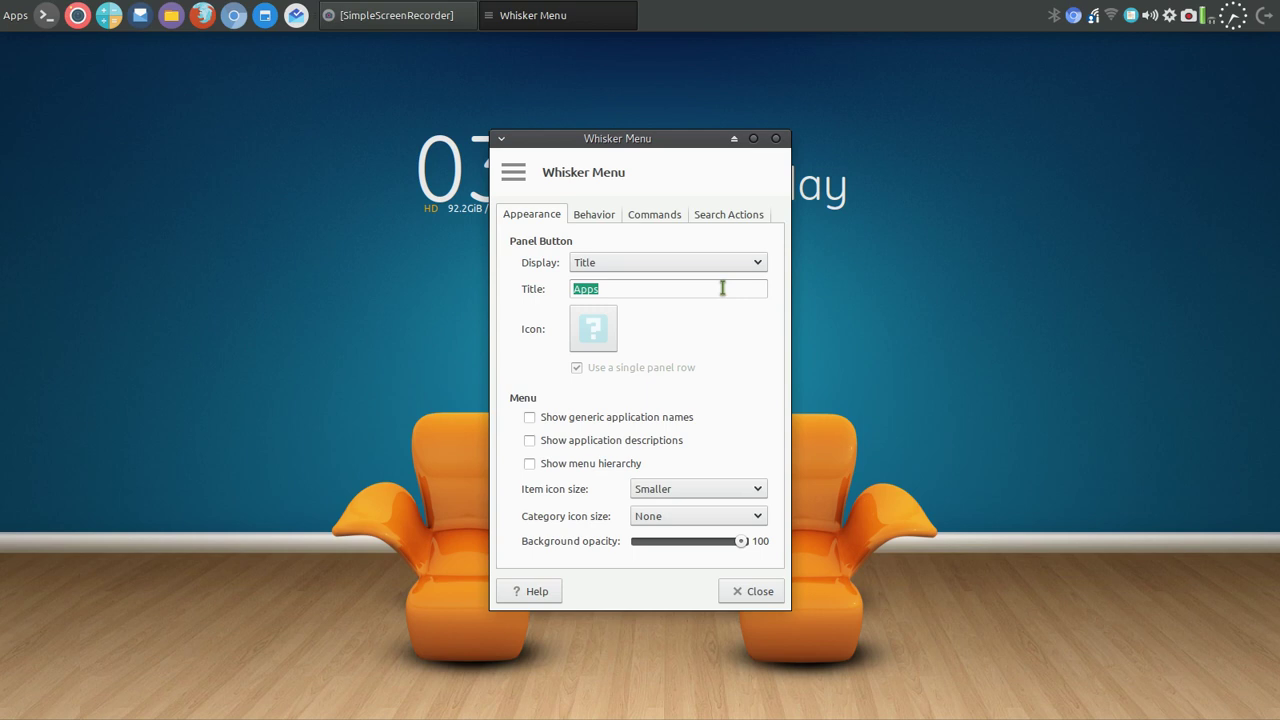
Close the Whisker Menu settings and open the renamed Apps menu on the System category.
left_click(740, 594)
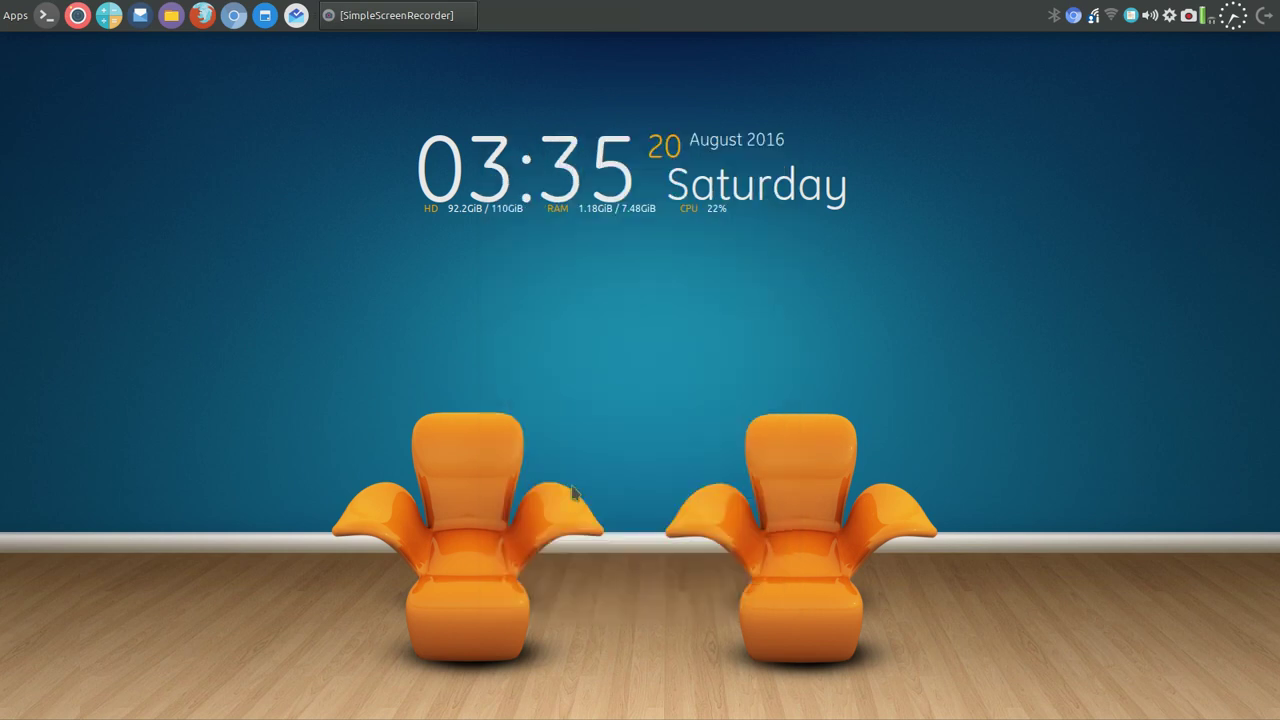
left_click(15, 22)
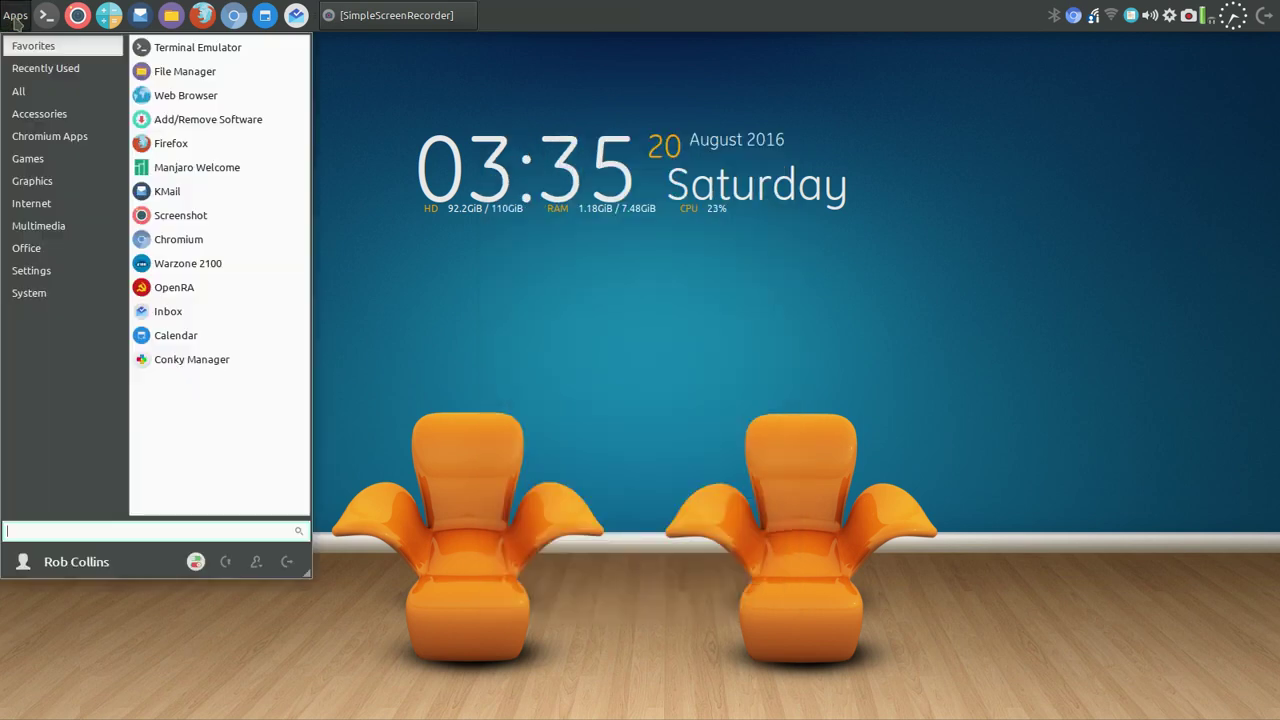
left_click(45, 113)
left_click(30, 293)
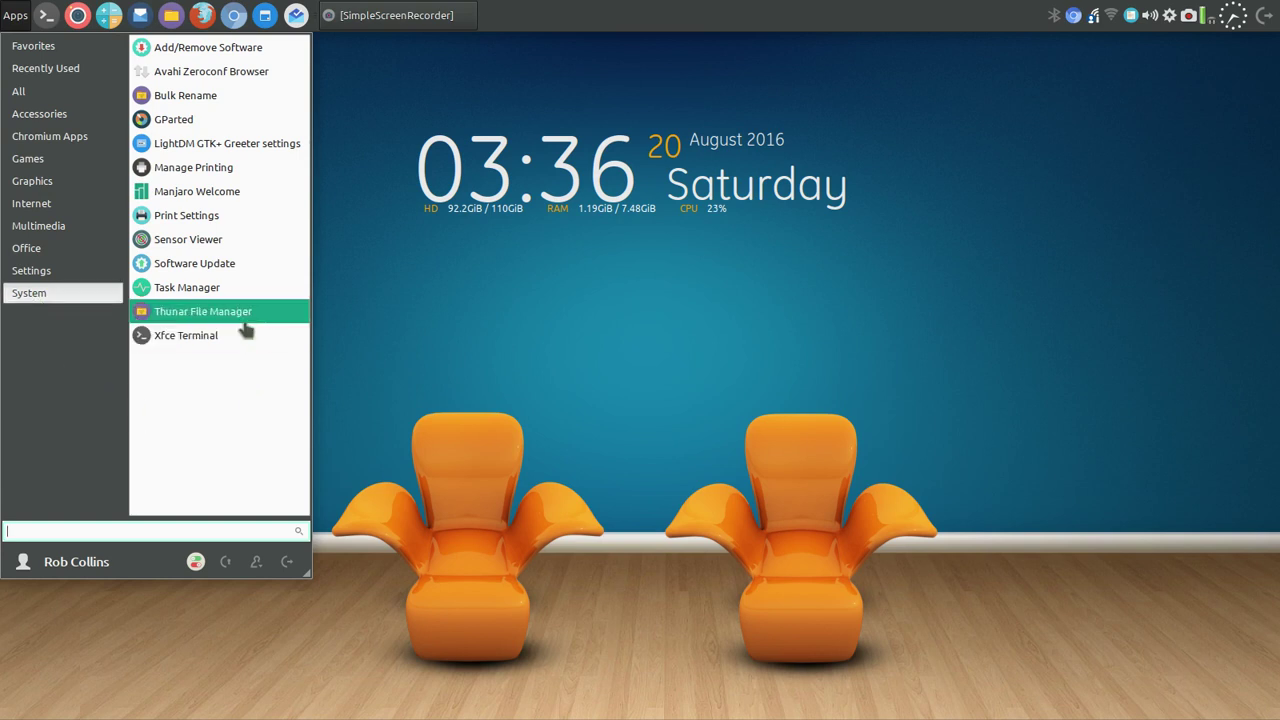
Browse Favorites, Accessories, Games and other categories, finishing on System's applications.
left_click(45, 46)
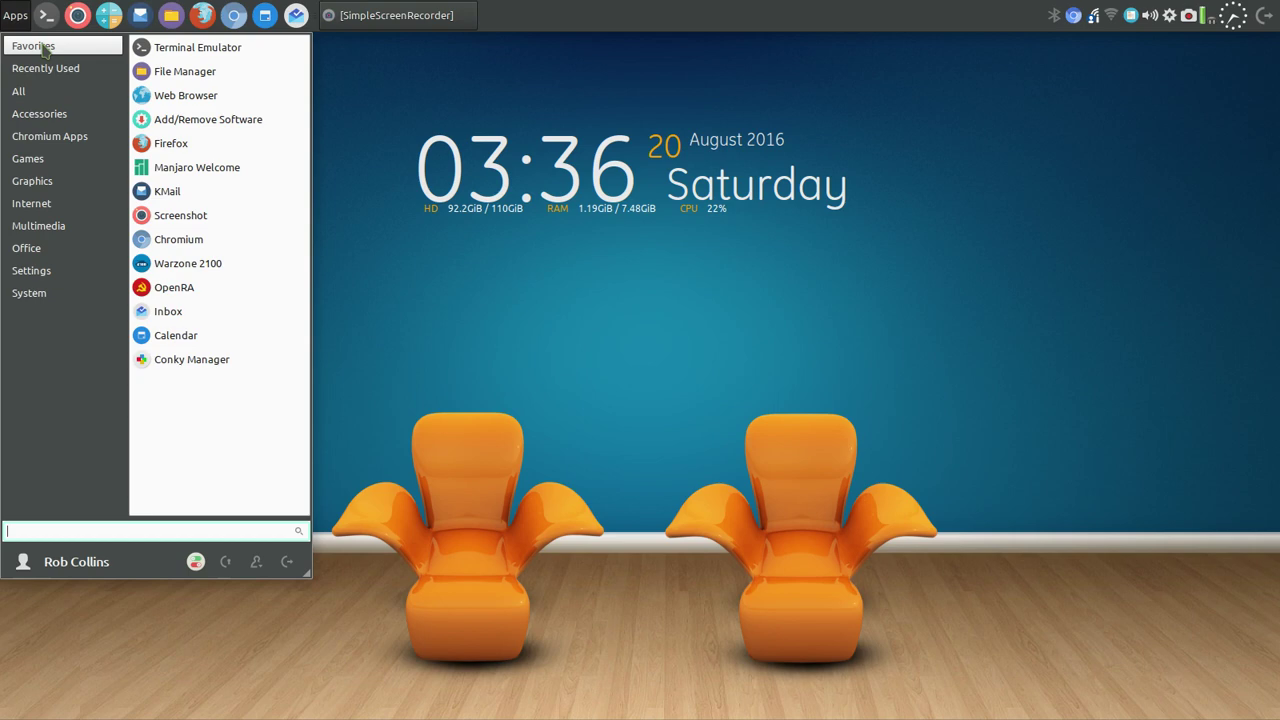
left_click(39, 113)
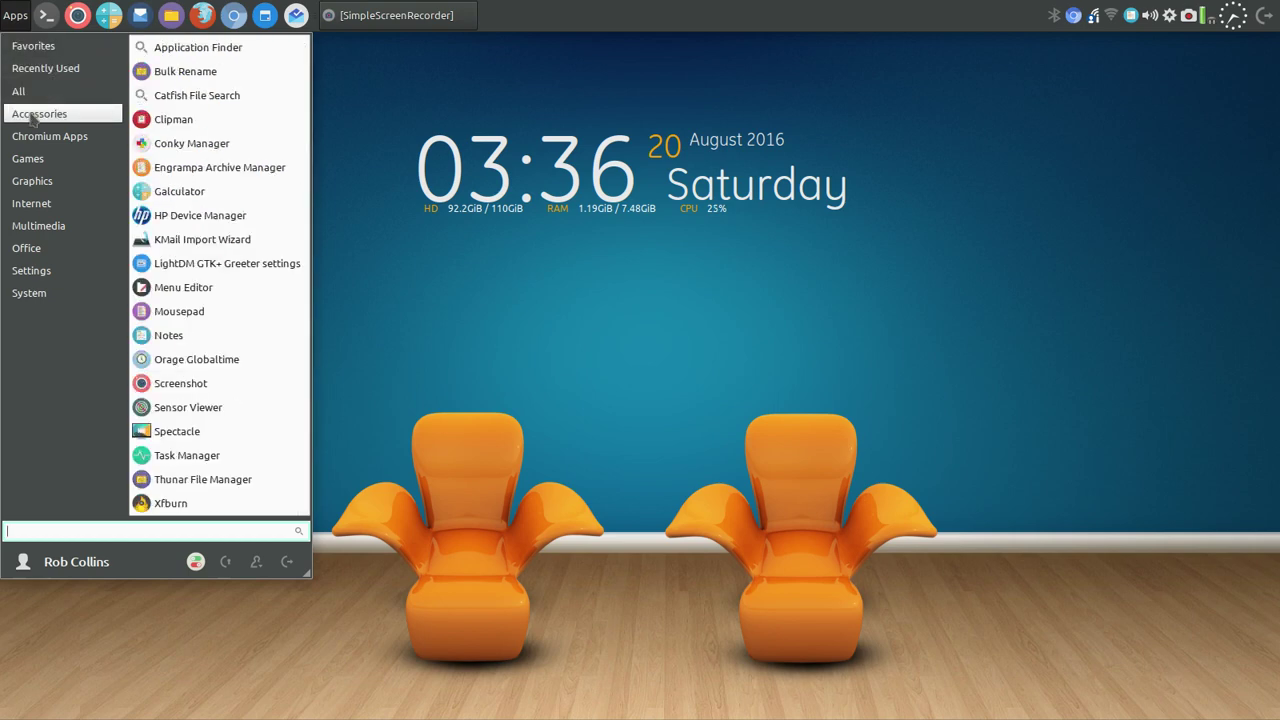
left_click(29, 158)
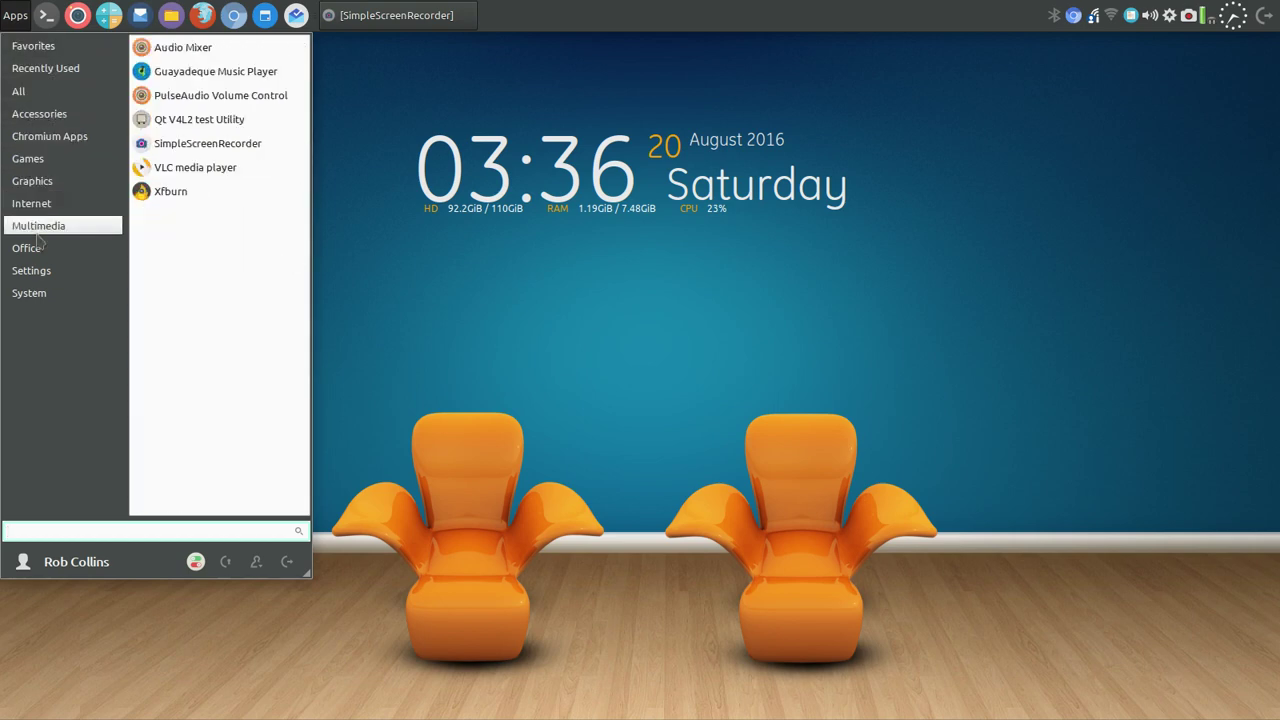
mouse_move(44, 300)
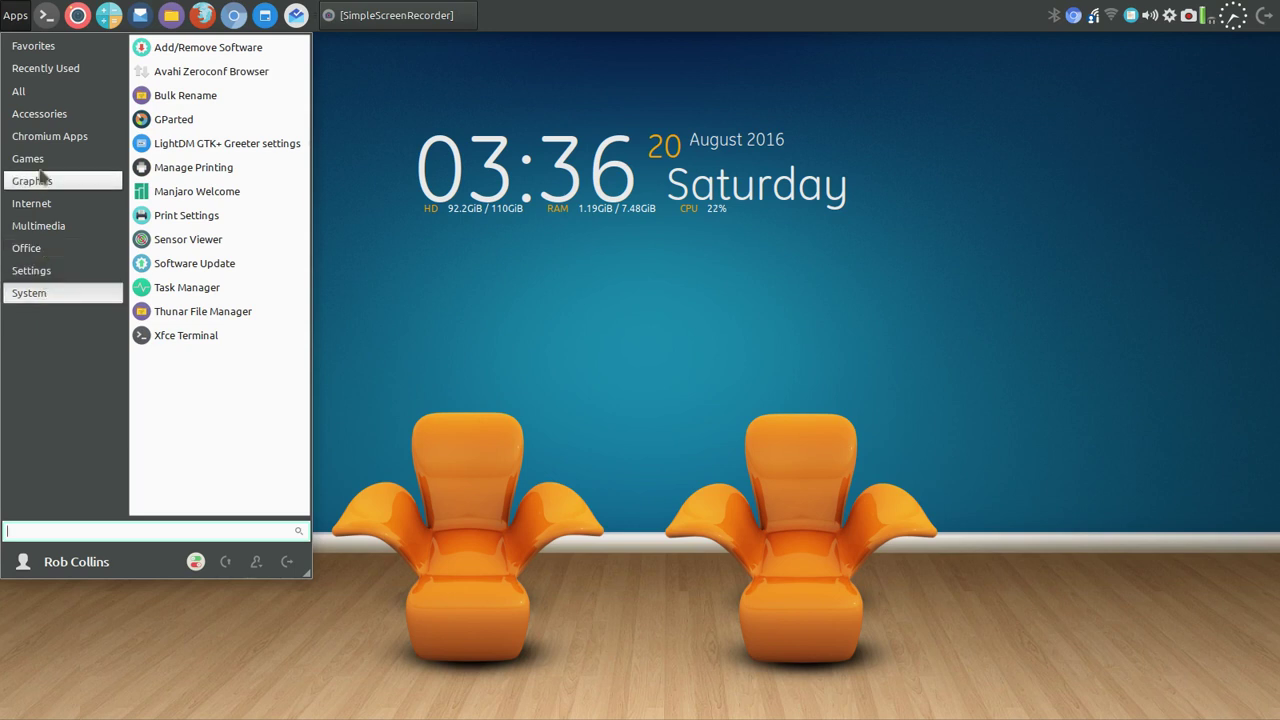
mouse_move(47, 46)
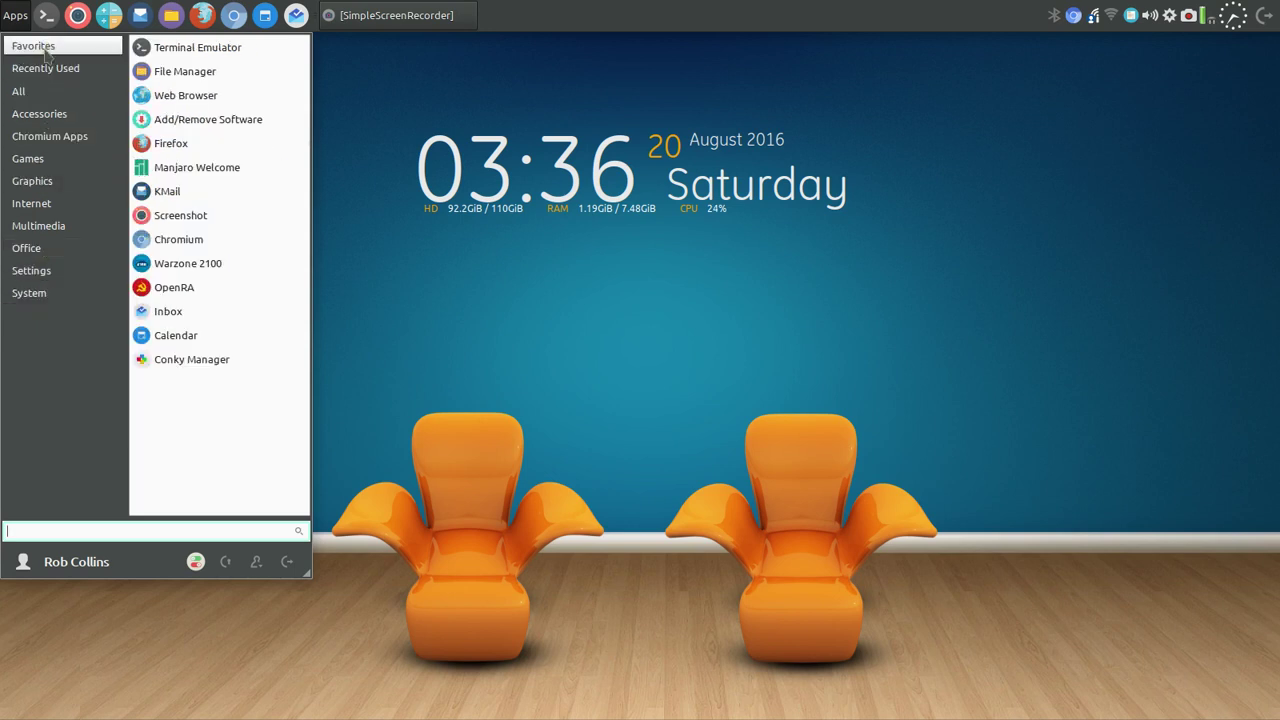
mouse_move(39, 94)
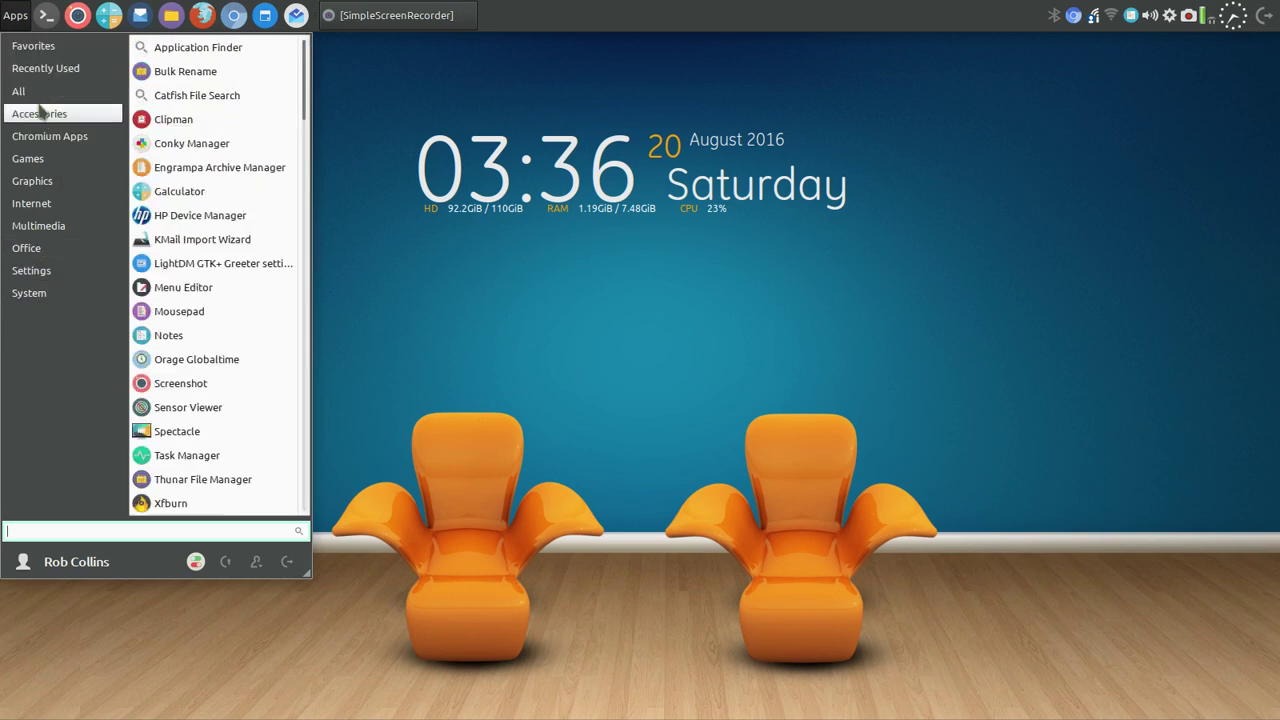
mouse_move(39, 165)
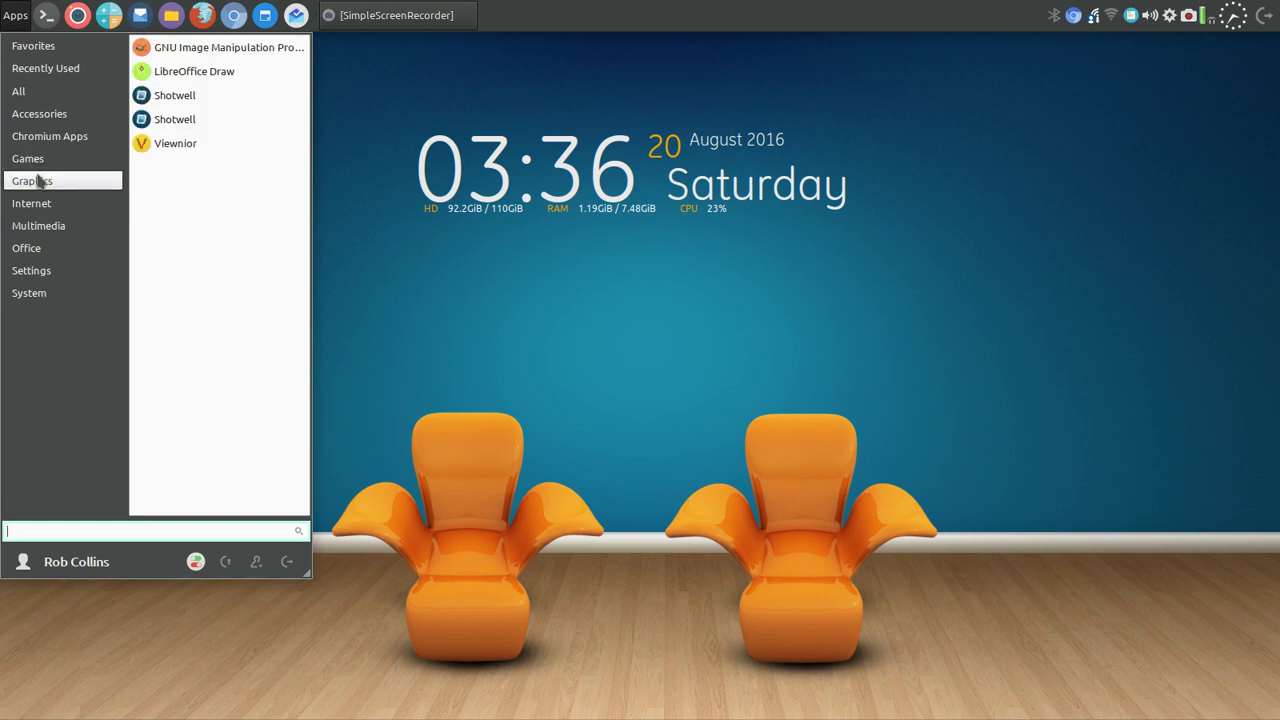
mouse_move(41, 253)
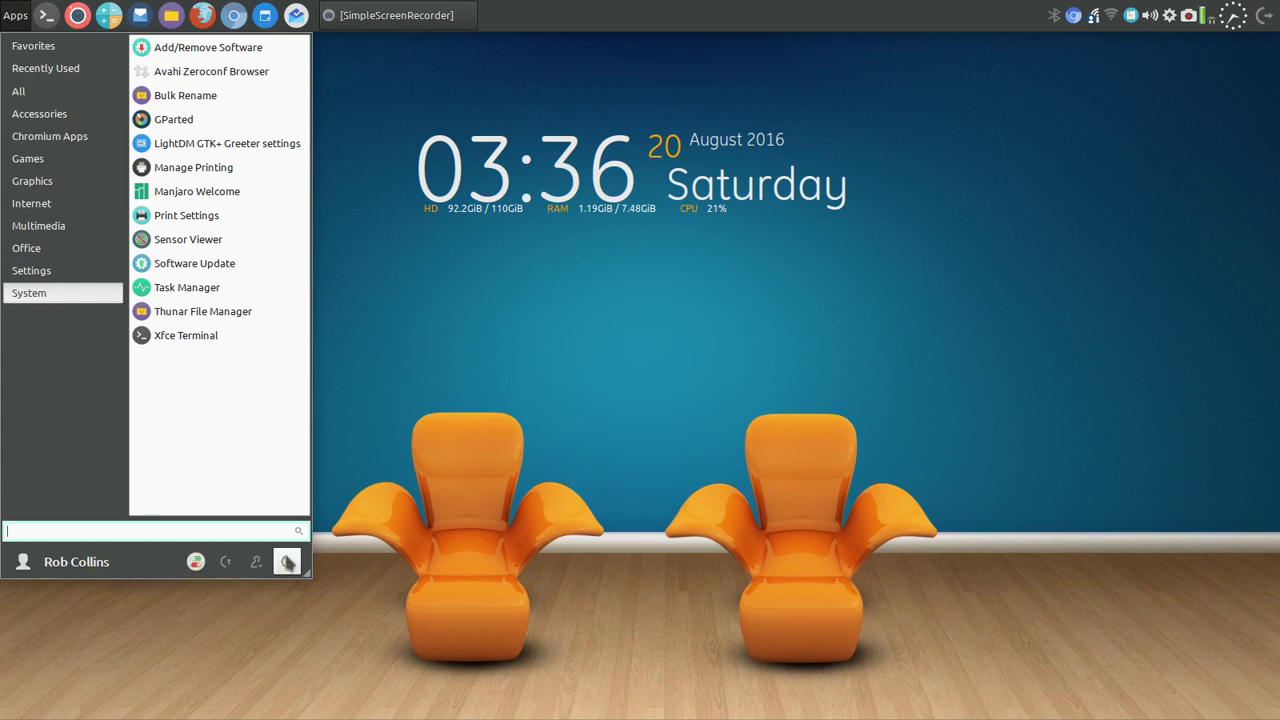
Dismiss the Apps menu, restore and re-hide SimpleScreenRecorder, and open the tweaks Notes.
left_click(465, 278)
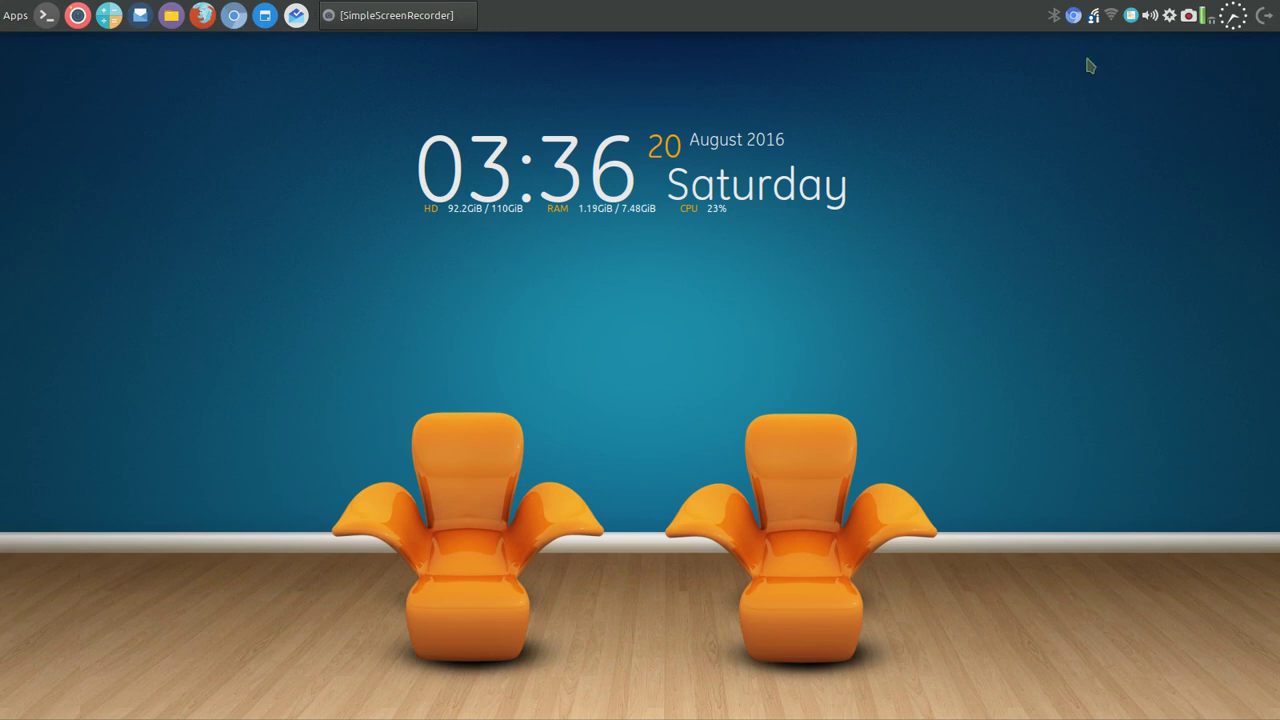
left_click(395, 15)
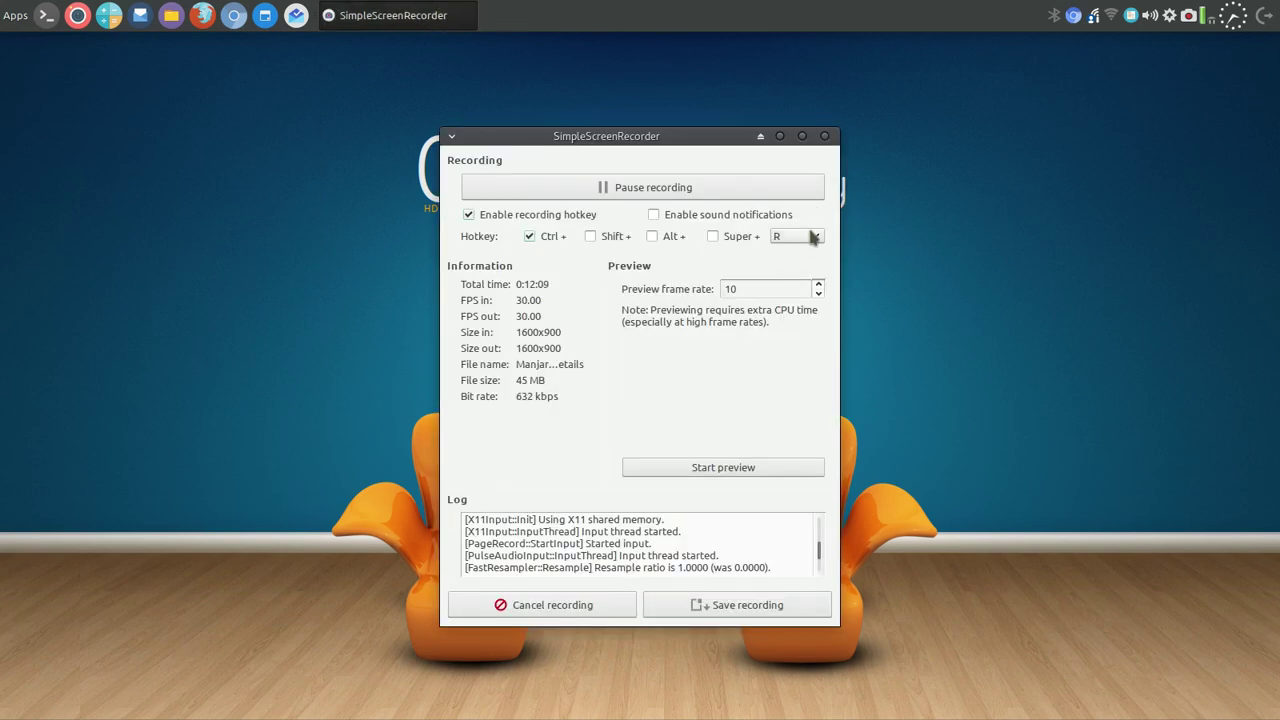
left_click(780, 136)
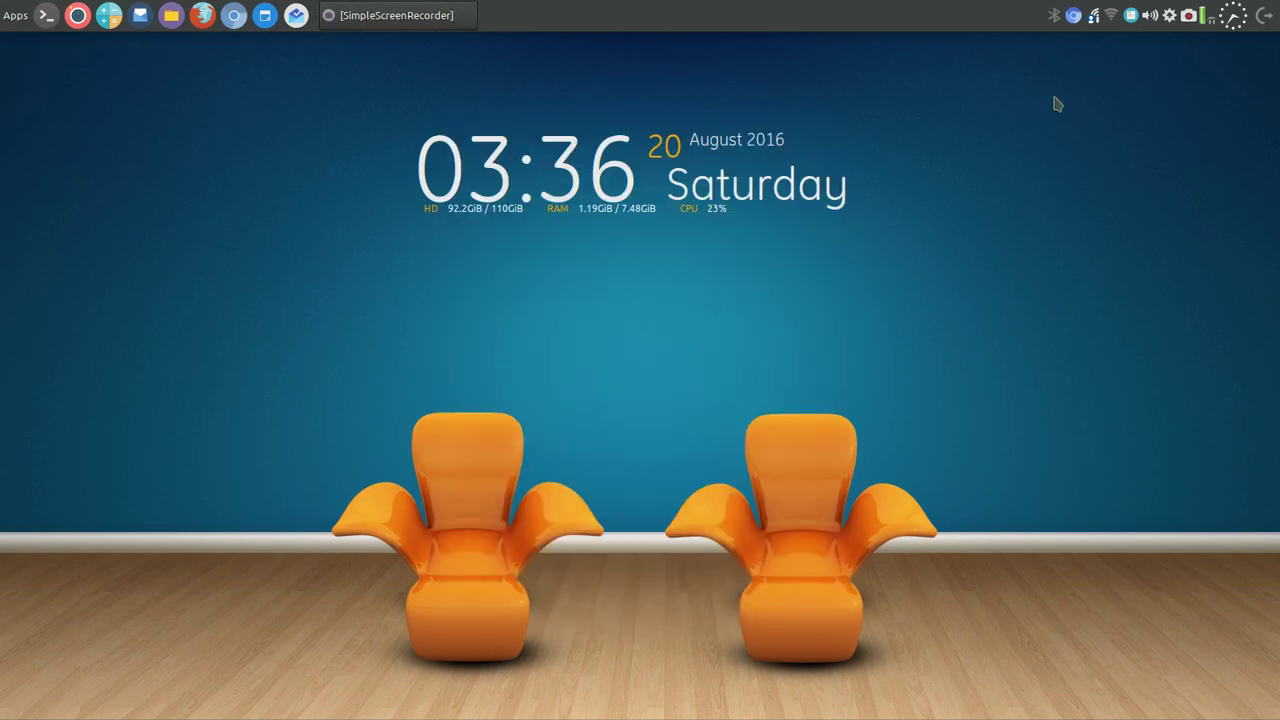
left_click(1131, 16)
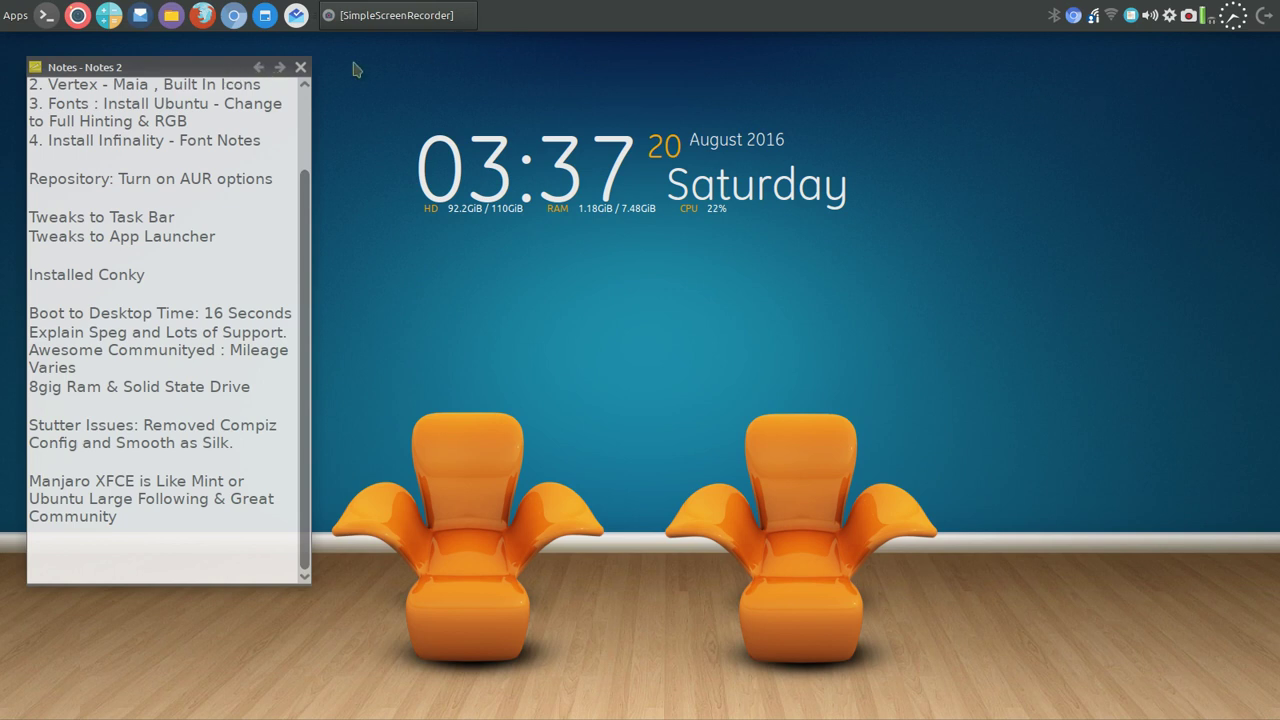
Close the Xfce Notes window.
left_click(302, 69)
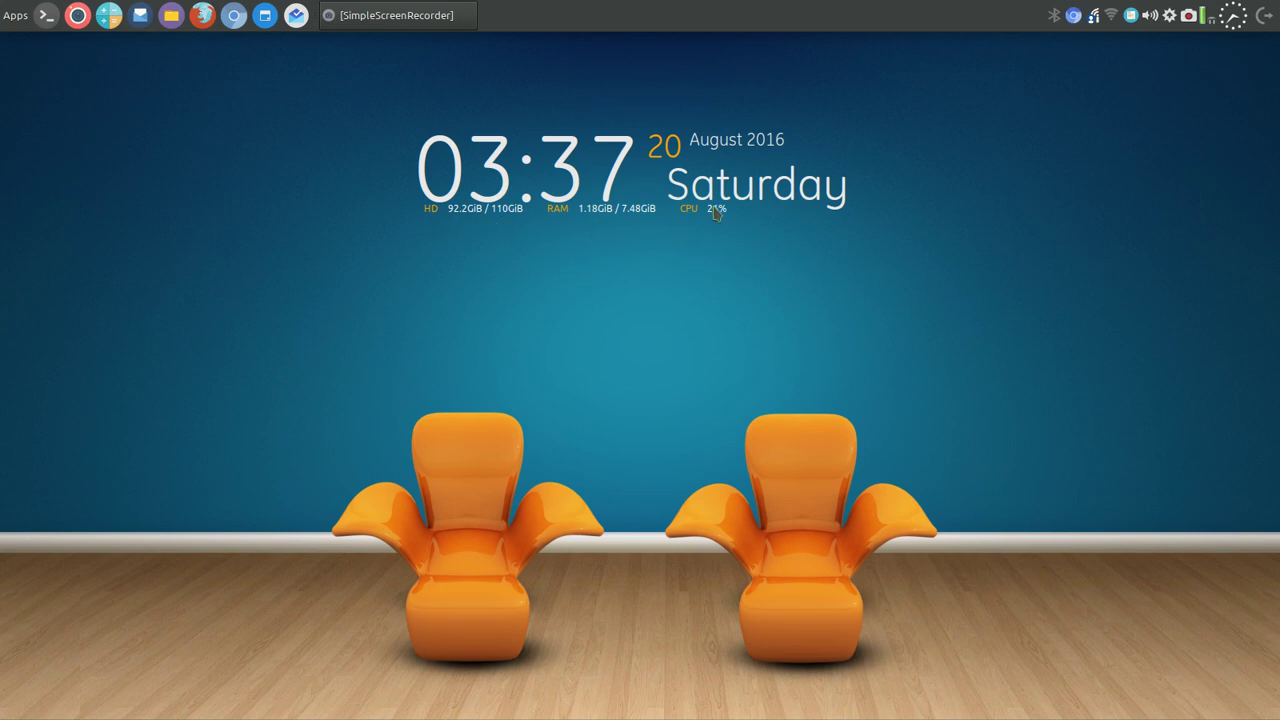
Launch Conky Manager from Favorites, reposition its window, and select the Gotham/Gotham widget.
left_click(15, 16)
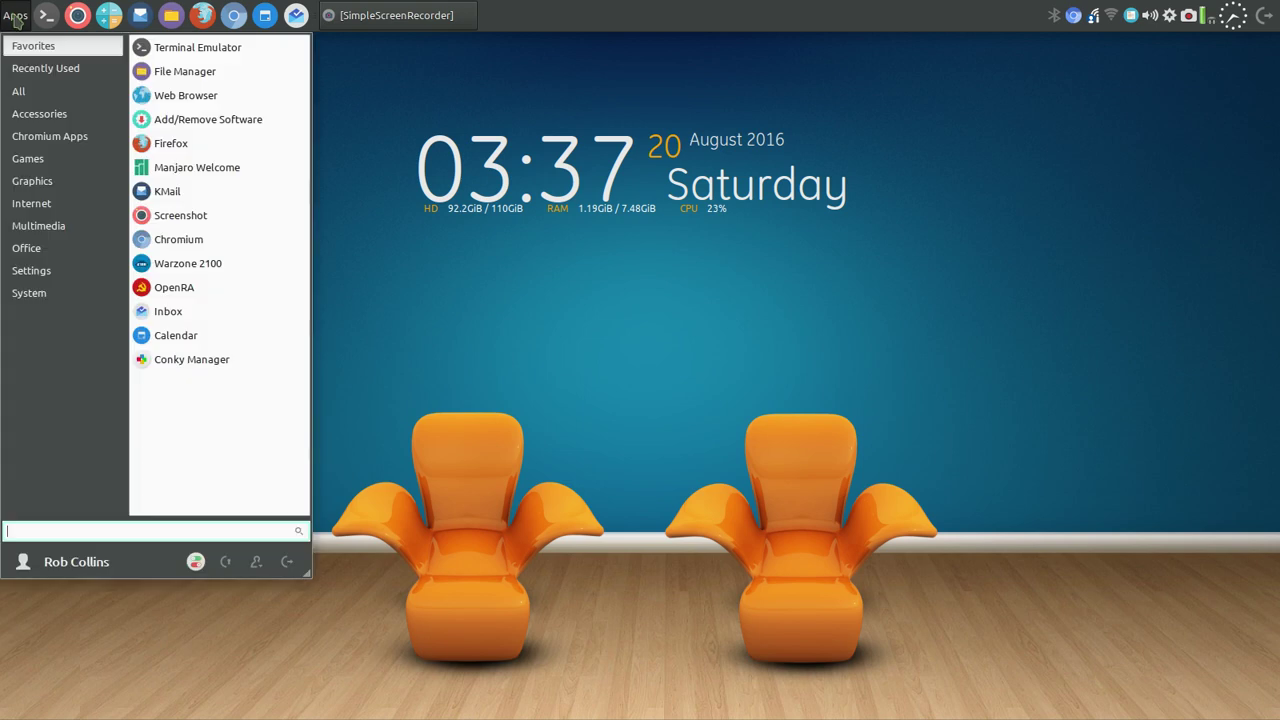
left_click(200, 360)
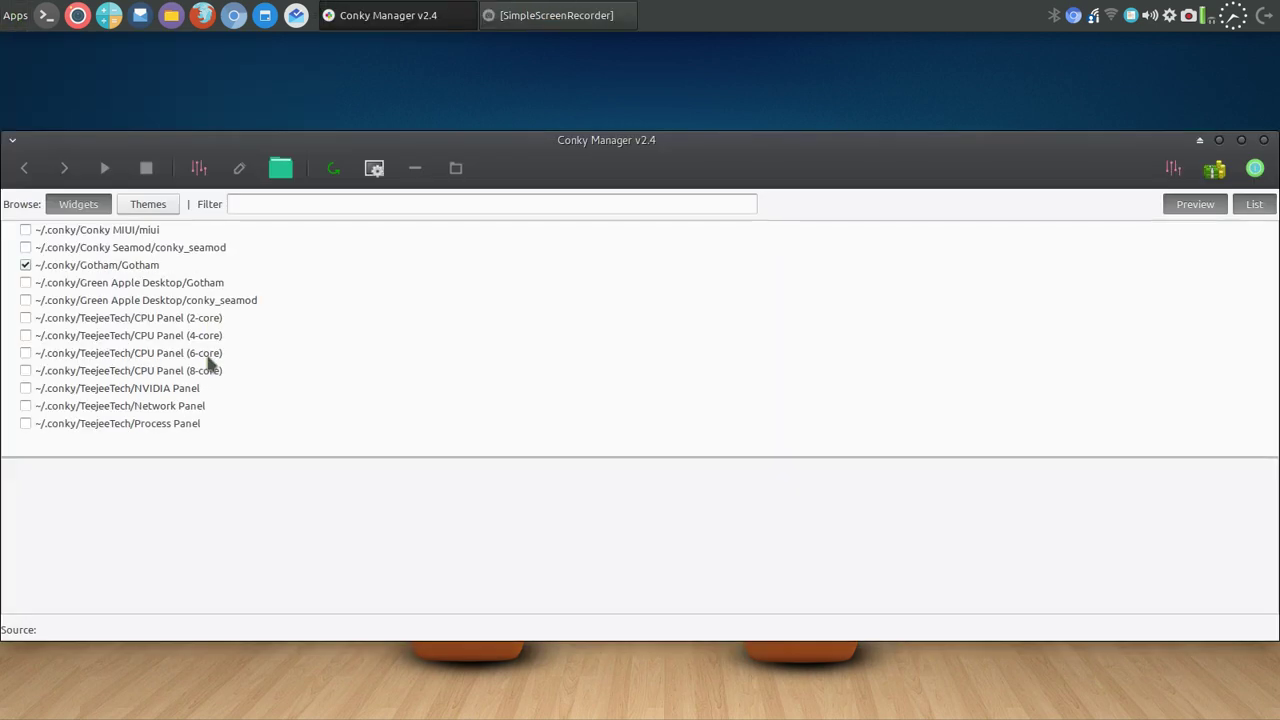
left_click_drag(794, 141, 798, 109)
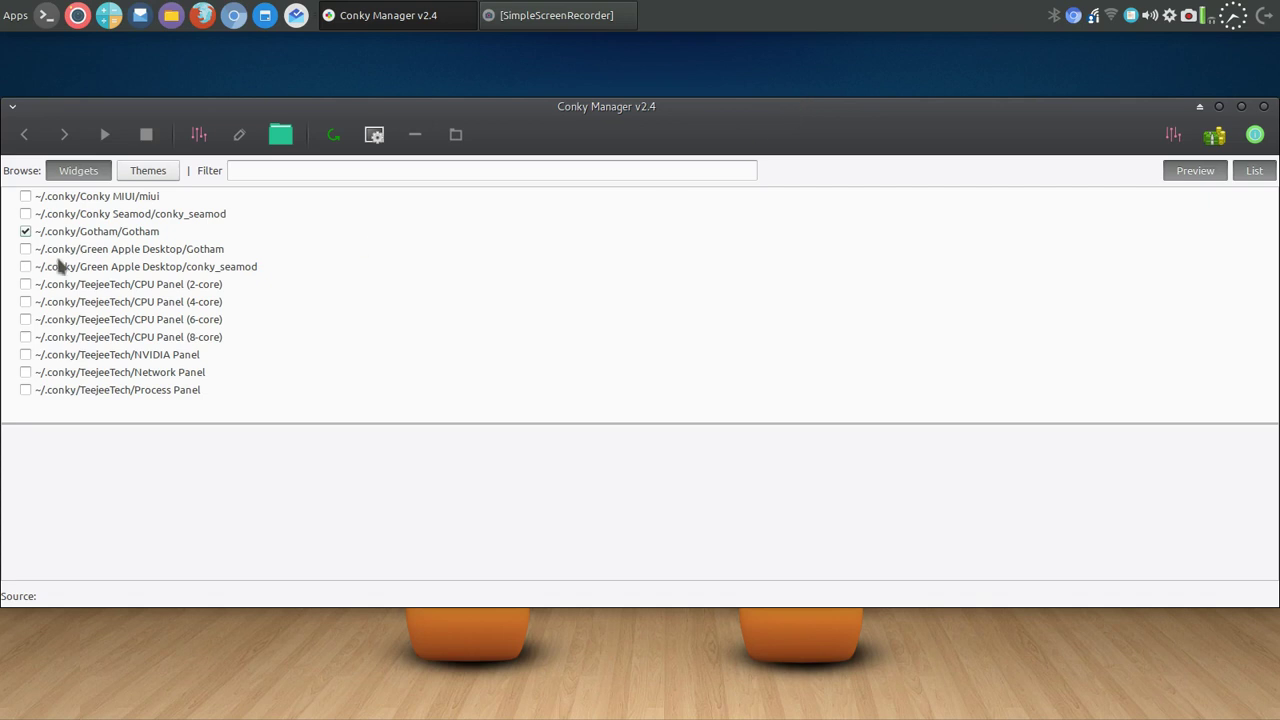
left_click(138, 236)
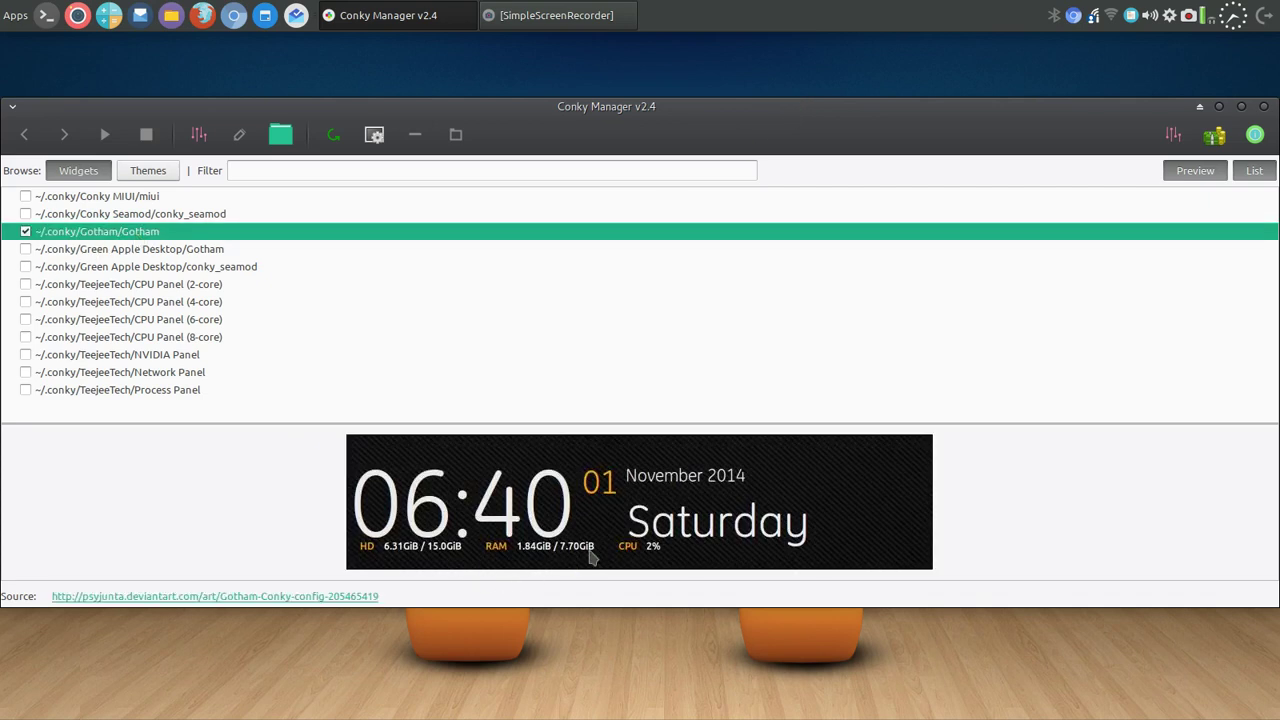
left_click(200, 135)
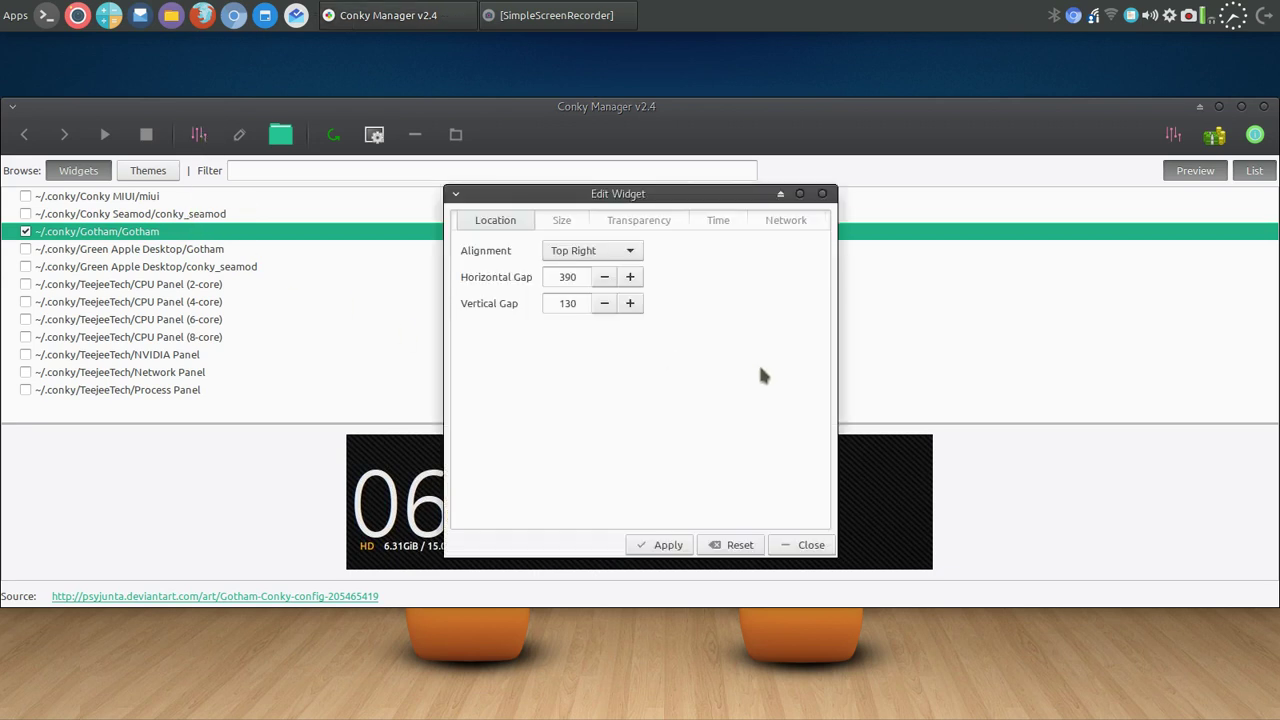
left_click_drag(712, 193, 930, 155)
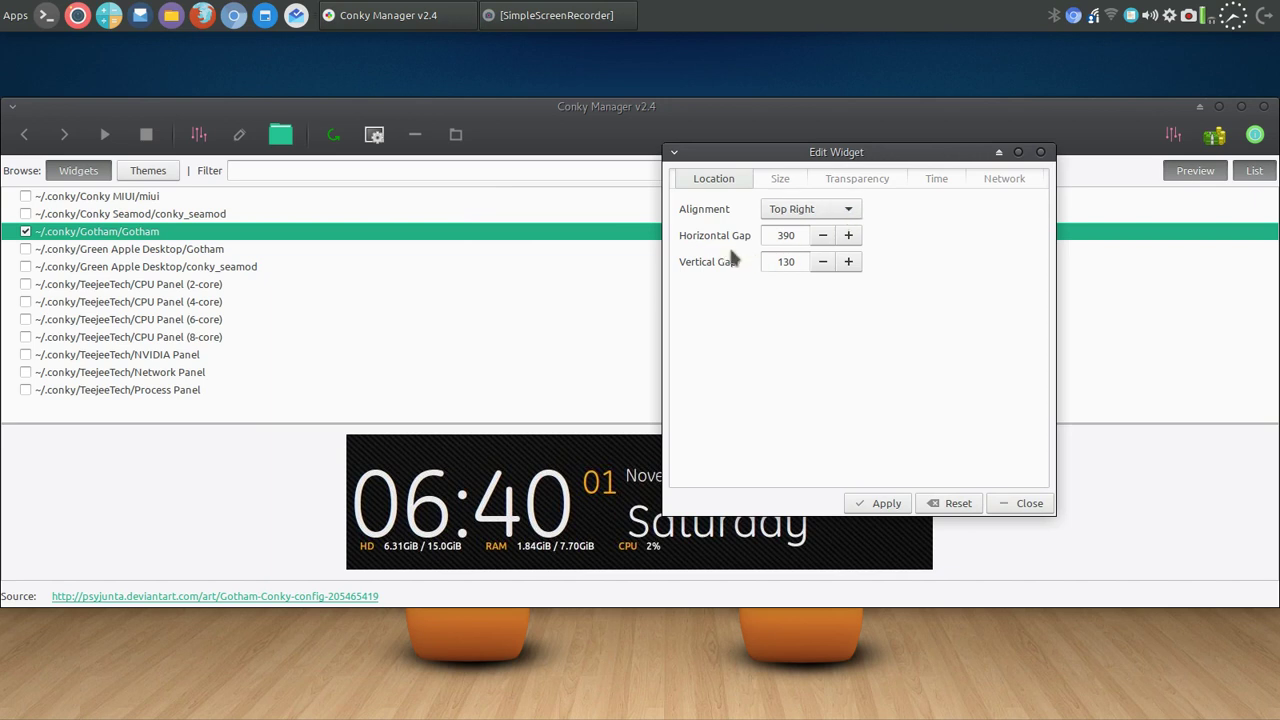
left_click(781, 181)
left_click(850, 180)
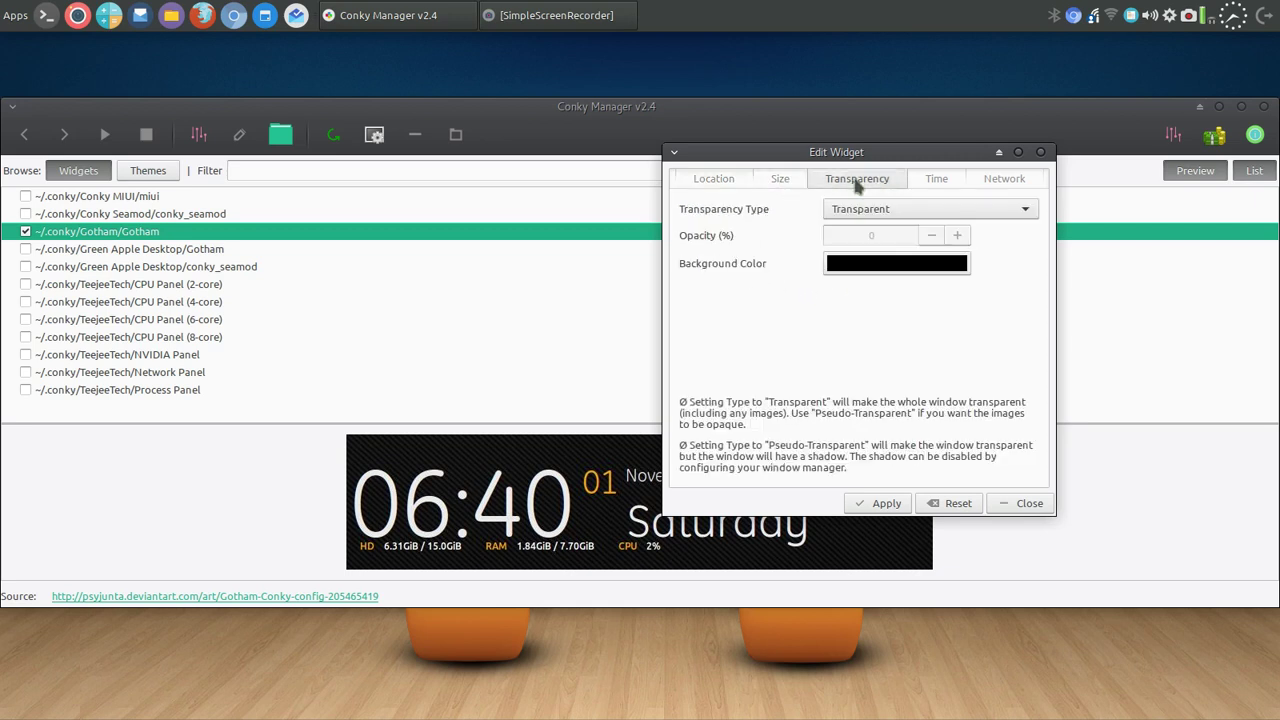
left_click(1022, 506)
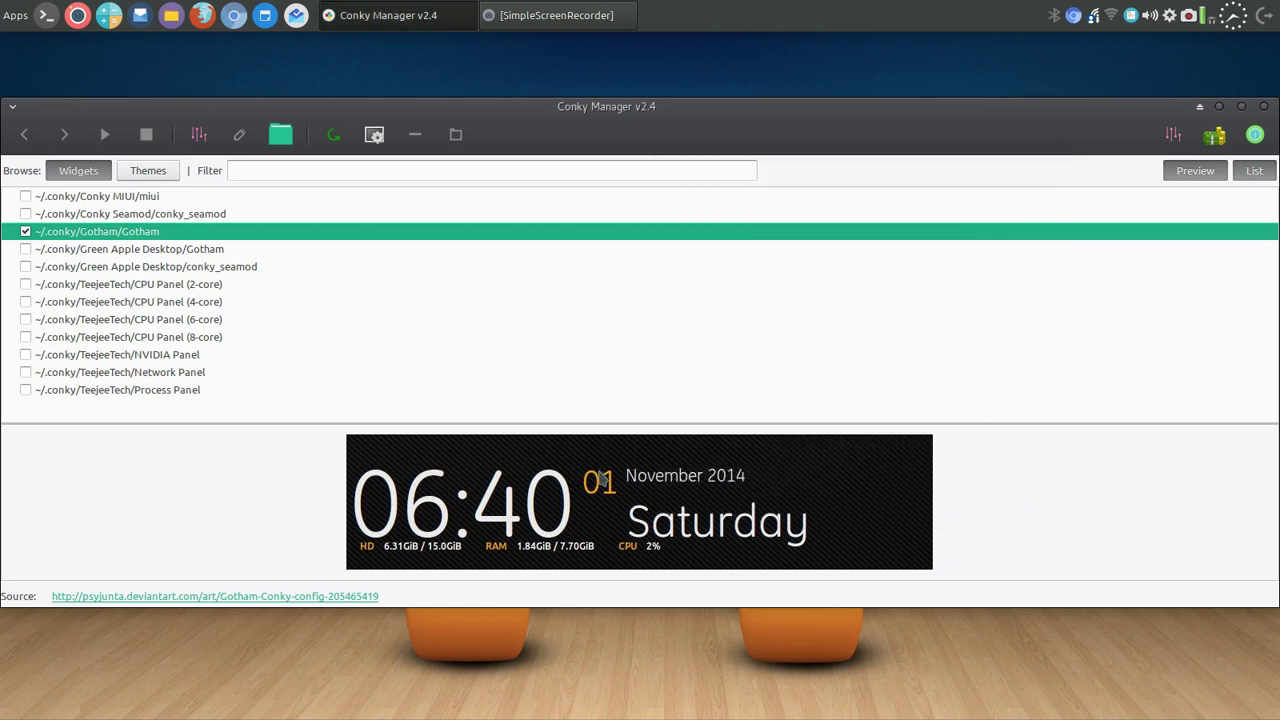
Confirm Conky Manager's Application Settings with OK, then close Conky Manager.
left_click(1173, 134)
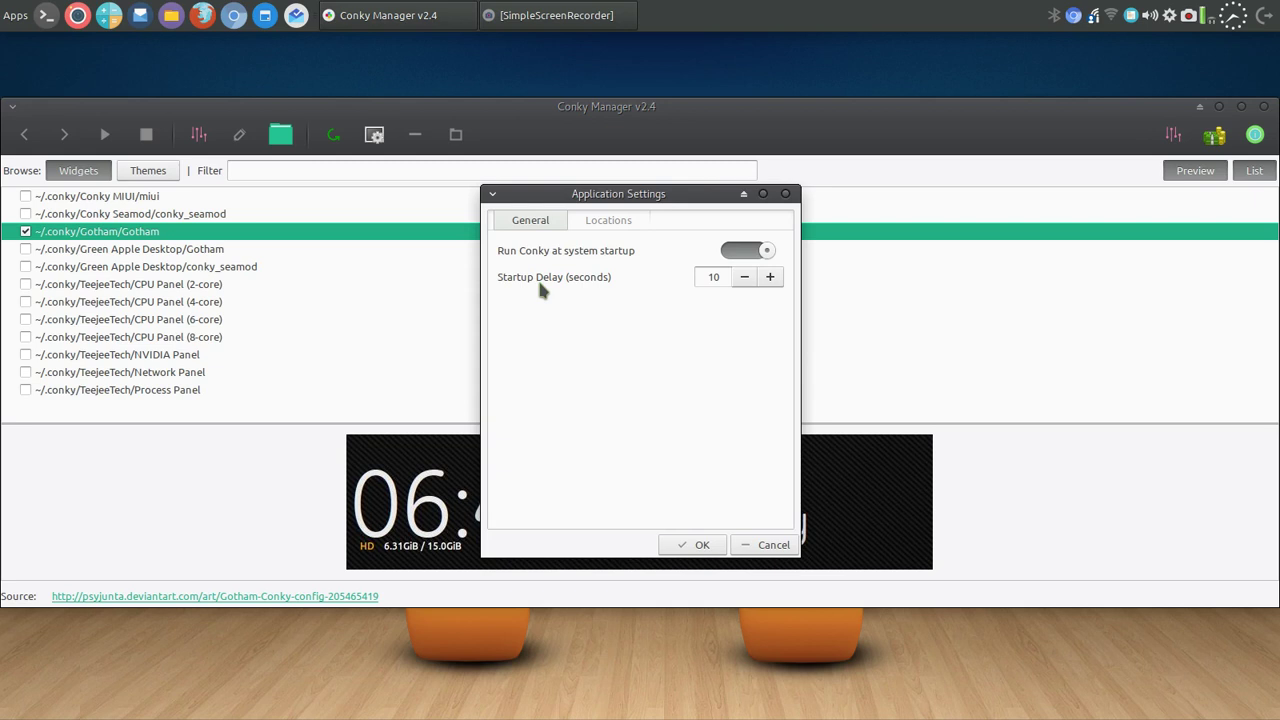
left_click(702, 545)
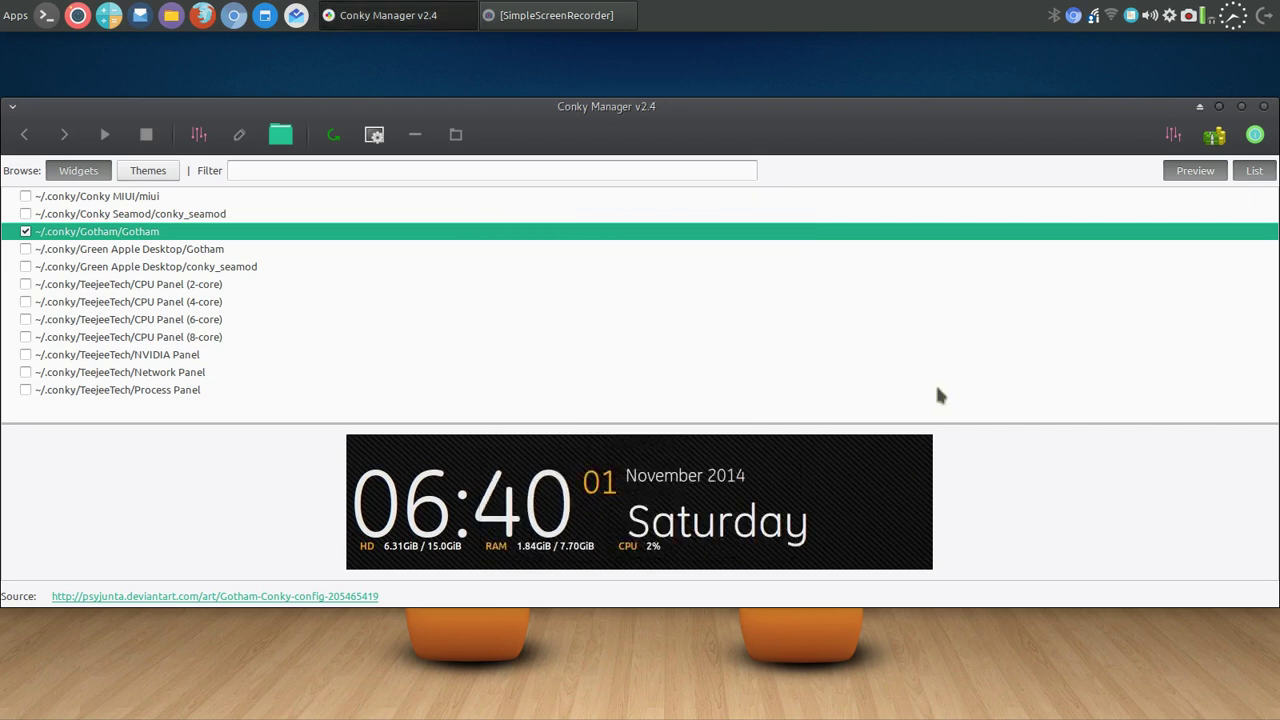
left_click(1265, 107)
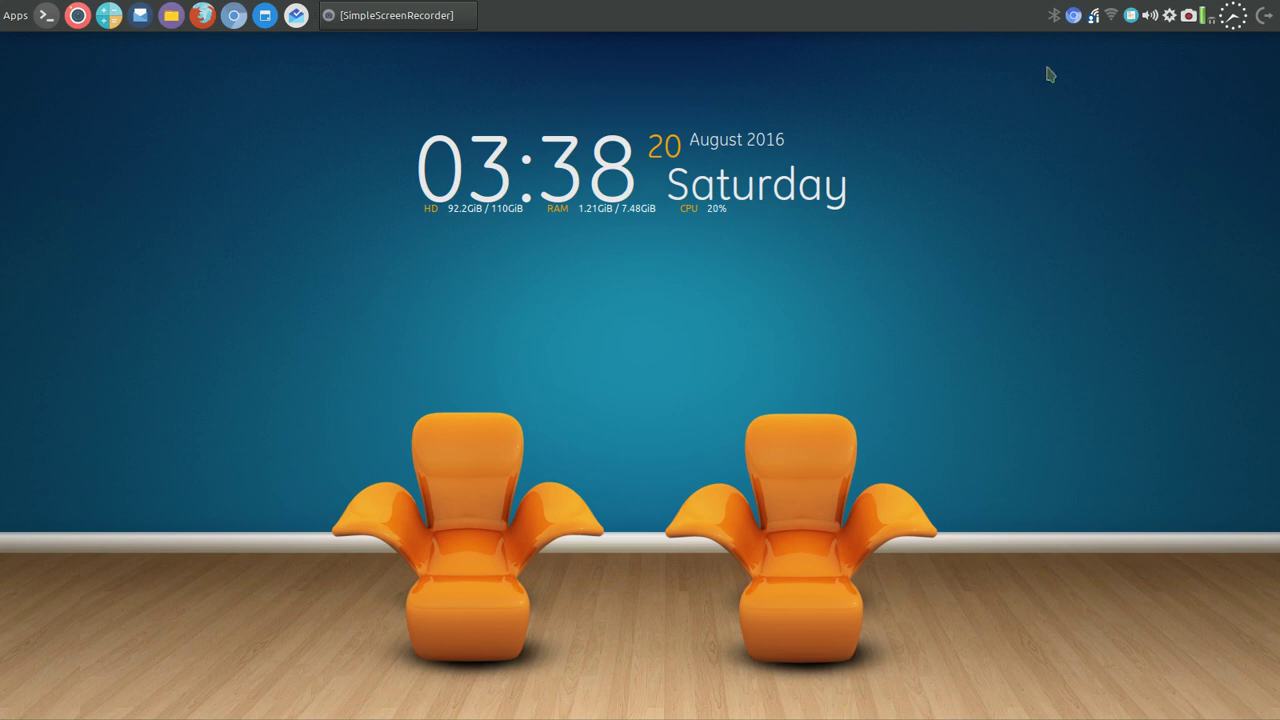
left_click(1134, 22)
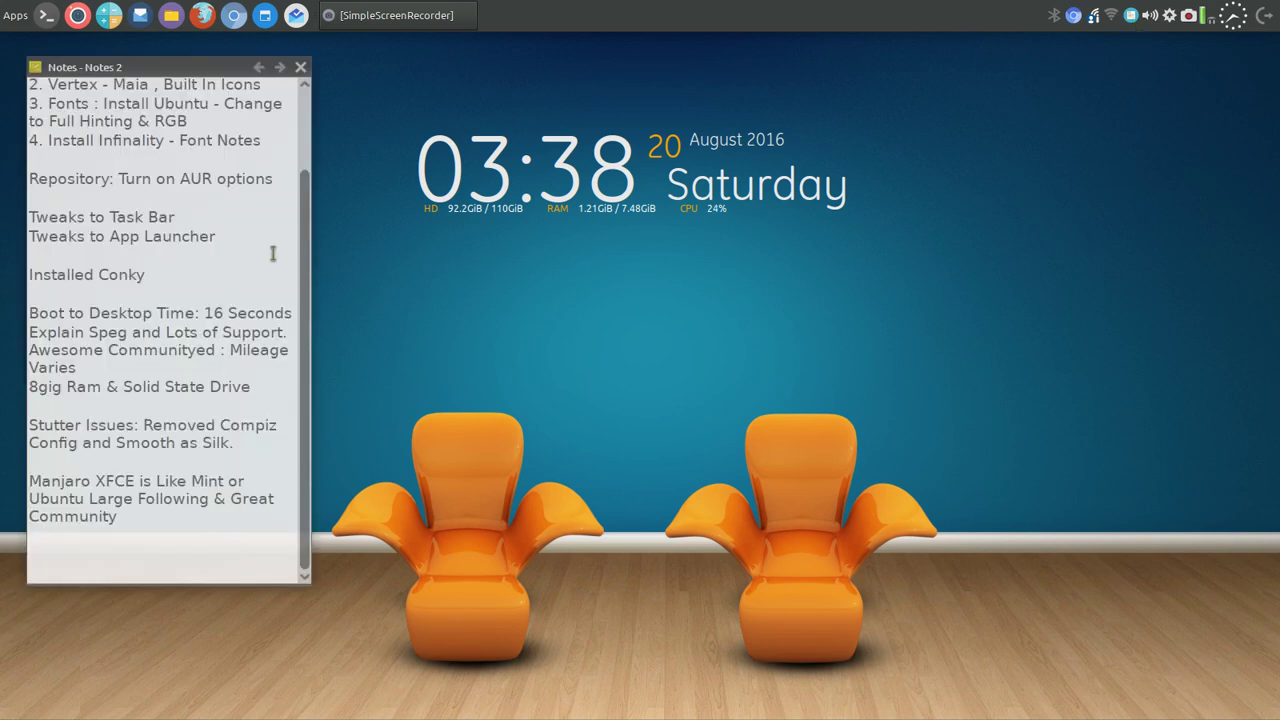
scroll(305, 266, "up", 3)
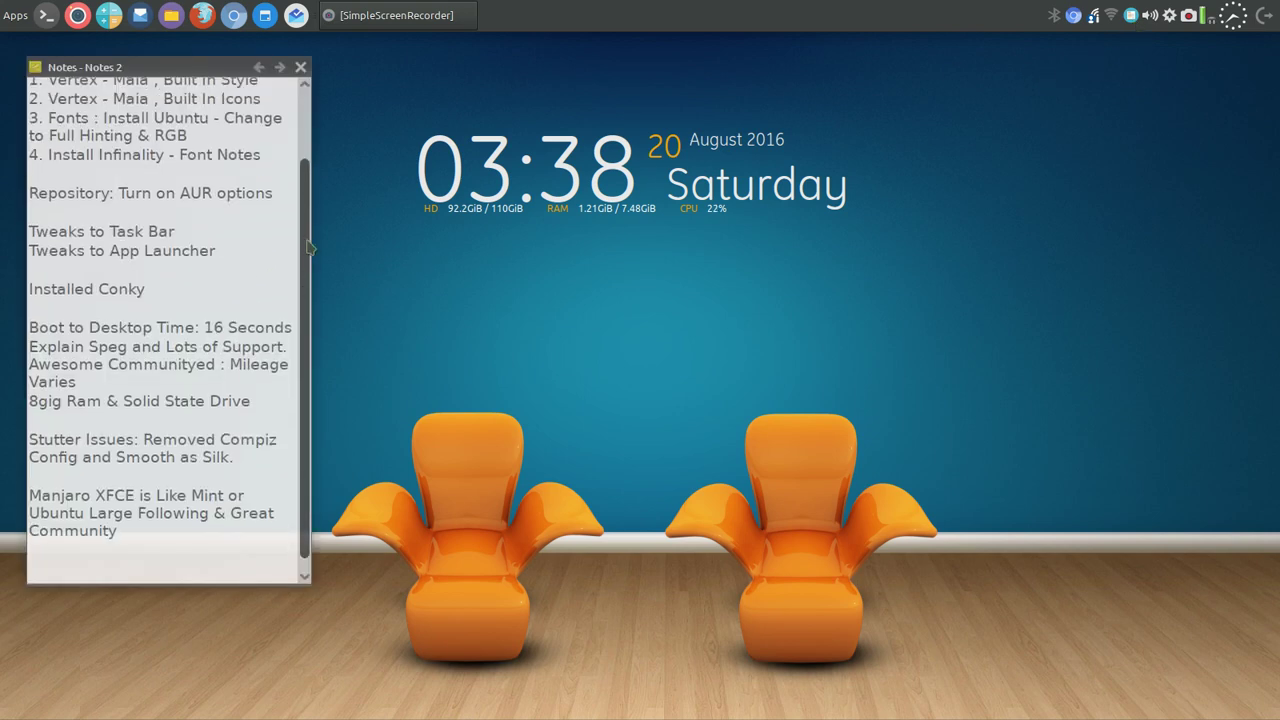
scroll(305, 280, "down", 3)
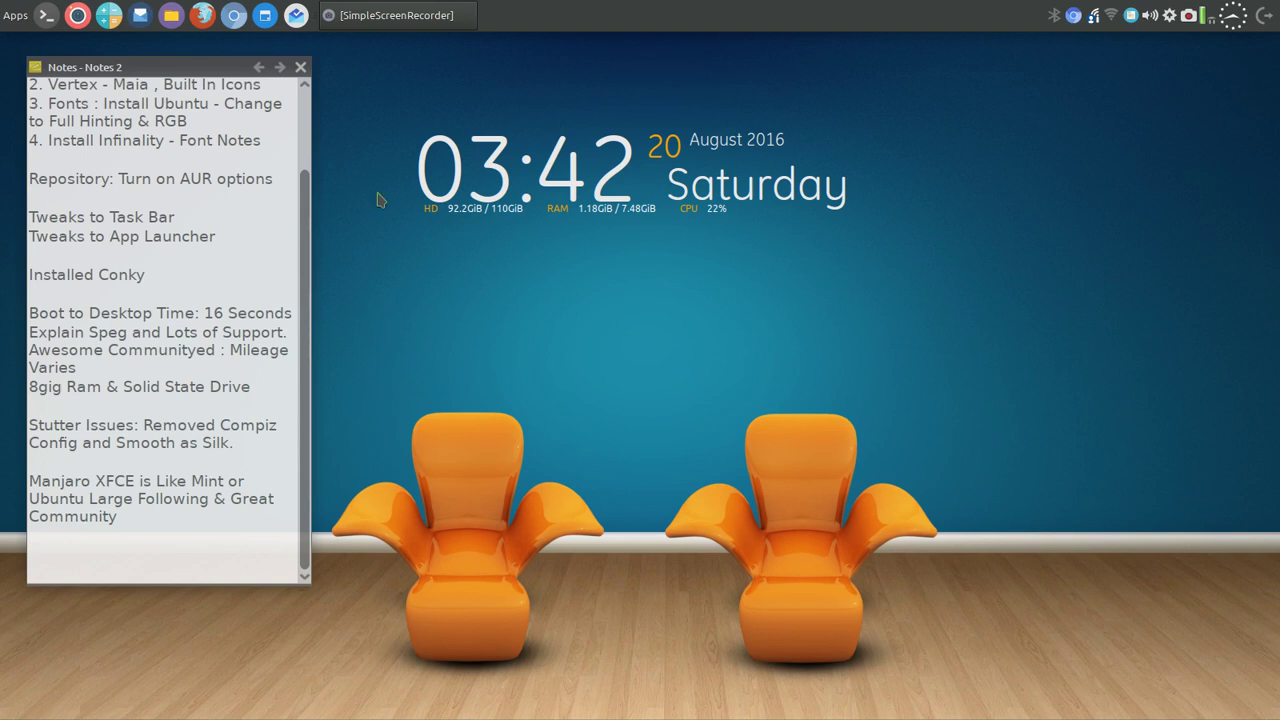
left_click(300, 68)
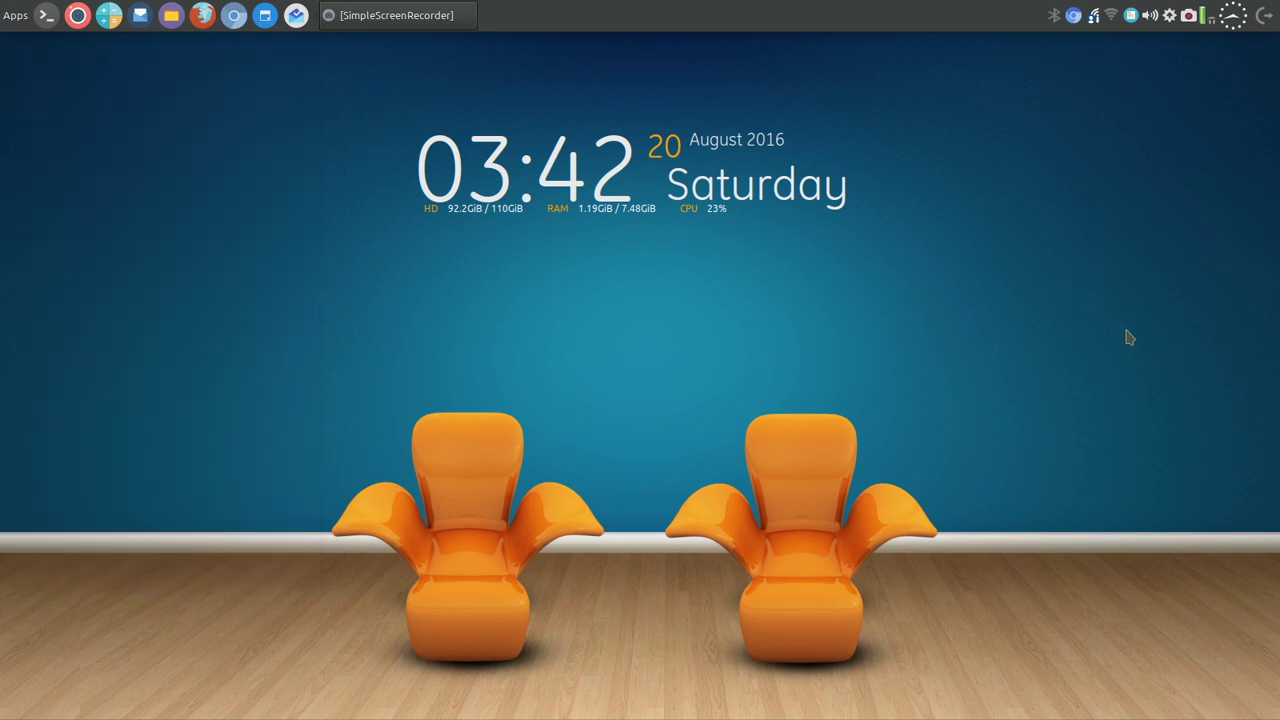